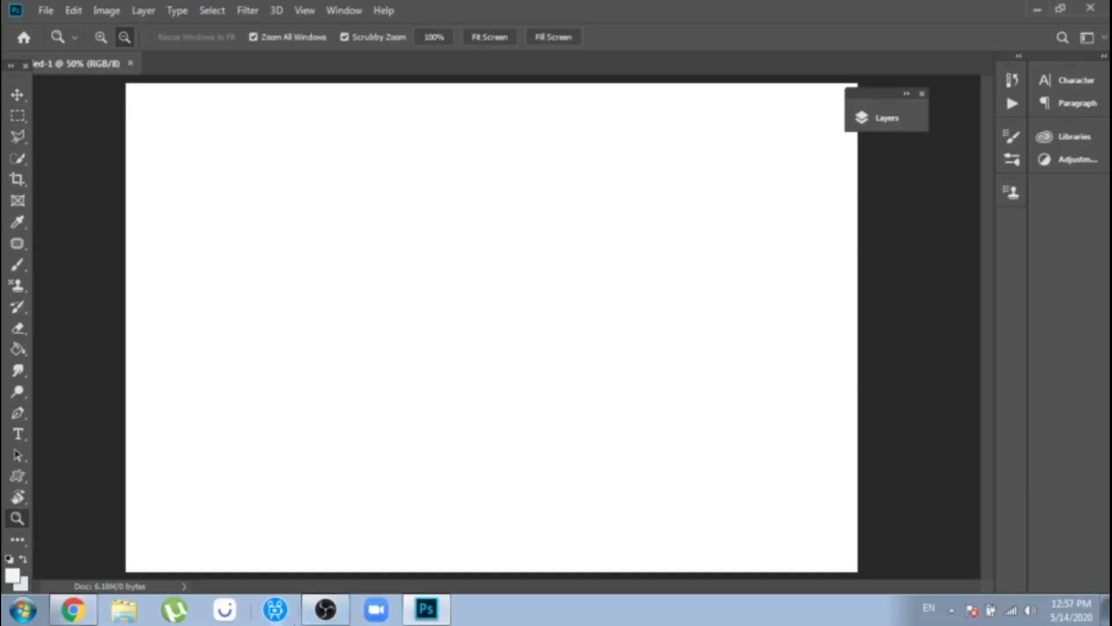
Step: Draw a circle about 1136 px in diameter with the Ellipse tool and move it up against the canvas's upper-right corner
{"action": "left_click", "coordinate": [25, 480]}
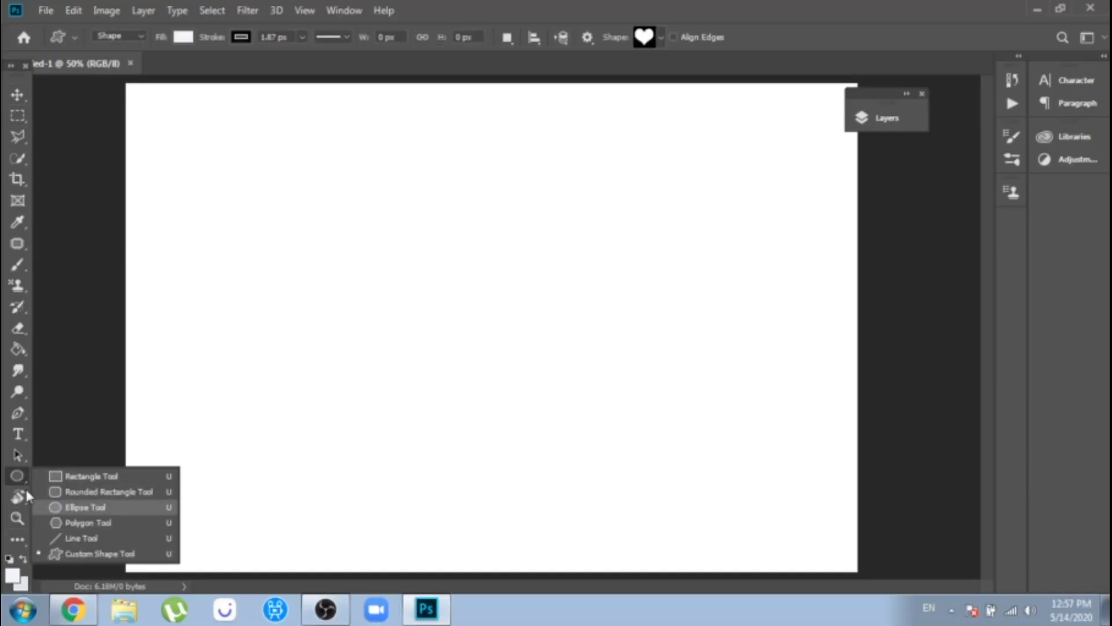
{"action": "left_click", "coordinate": [85, 507]}
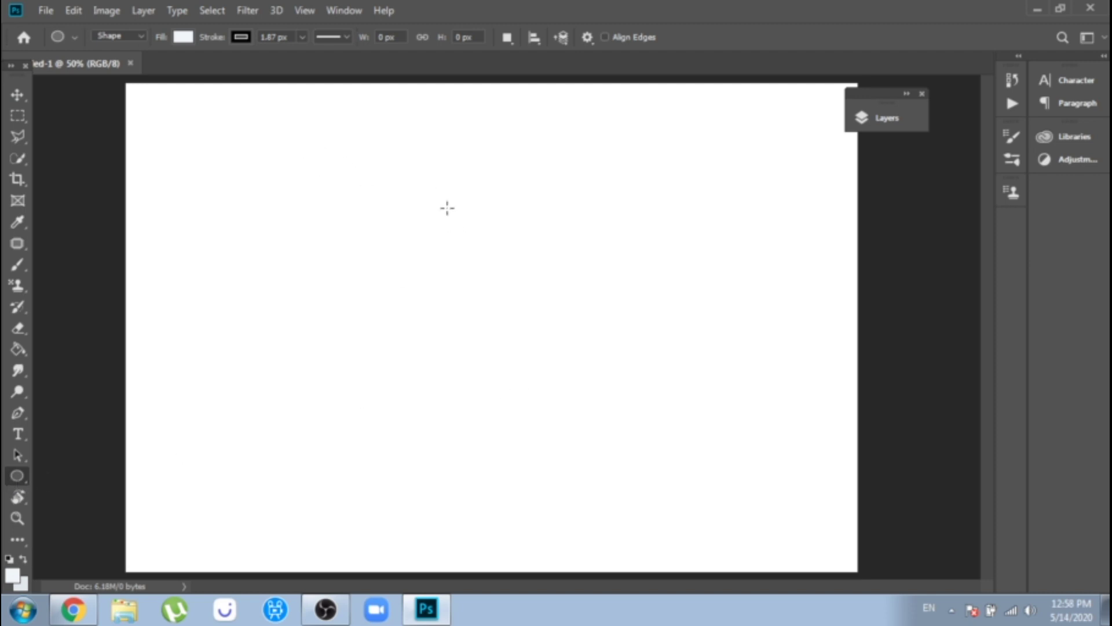
{"action": "left_click_drag", "start_coordinate": [432, 108], "coordinate": [895, 621]}
{"action": "left_click", "coordinate": [464, 291]}
{"action": "key", "text": "v"}
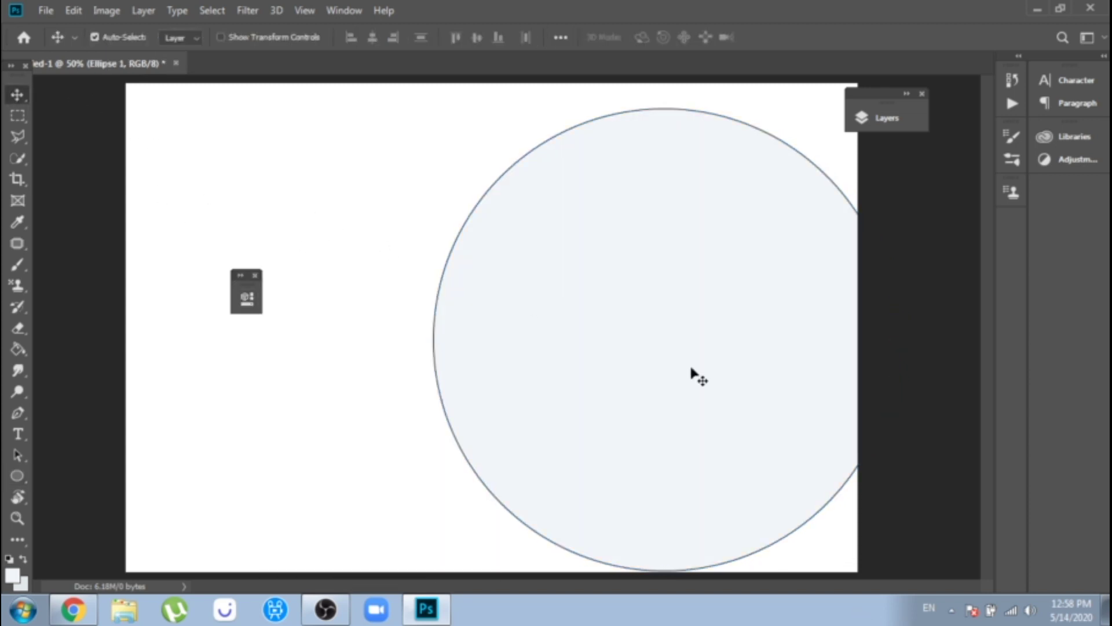
{"action": "left_click_drag", "start_coordinate": [695, 377], "coordinate": [739, 271]}
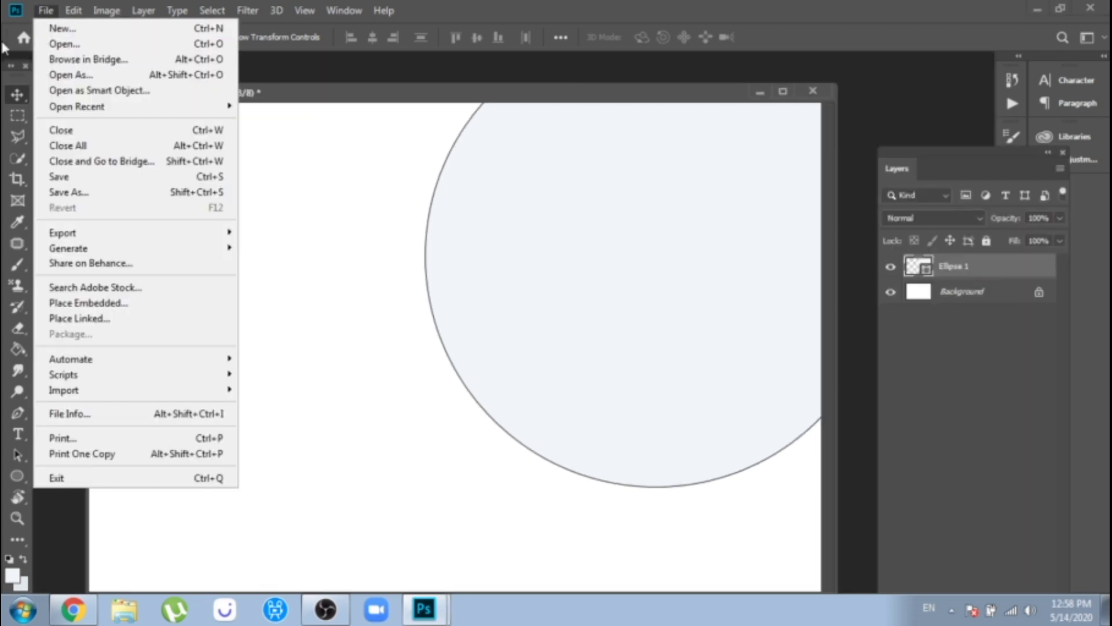
Step: Open gettyimages-1181856013.jpg, Whitelight-WEB-25-16-37-42-7050.jpg and the 450x300 JPG photo from the Desktop
{"action": "left_click", "coordinate": [54, 42]}
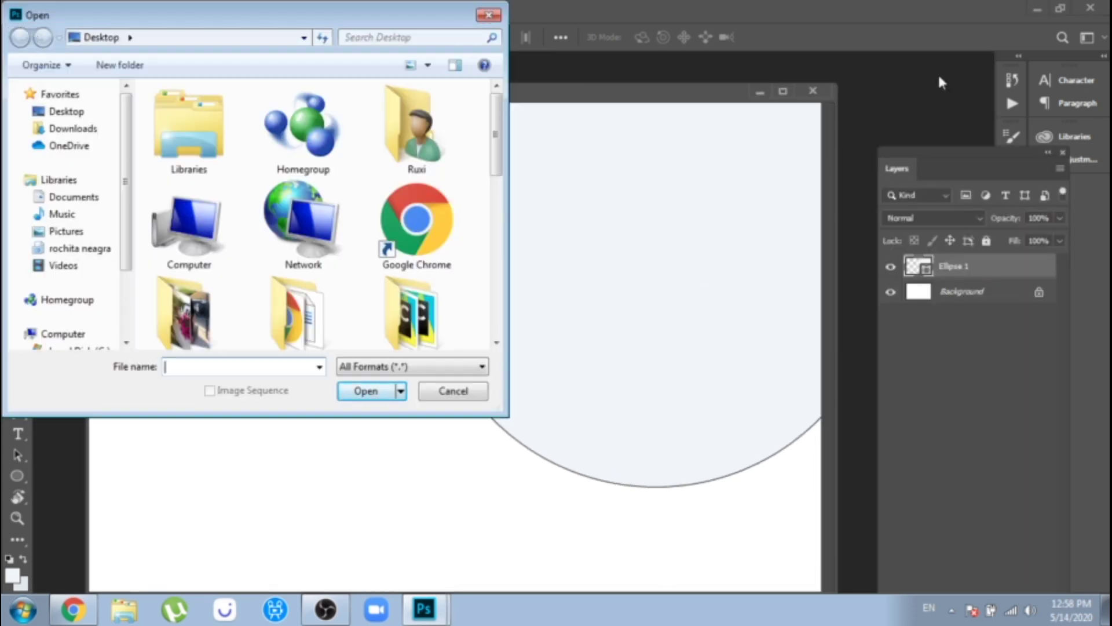
{"action": "left_click_drag", "start_coordinate": [496, 134], "coordinate": [496, 310]}
{"action": "left_click", "coordinate": [414, 147]}
{"action": "left_click", "coordinate": [191, 275], "text": "ctrl"}
{"action": "left_click", "coordinate": [415, 278], "text": "ctrl"}
{"action": "left_click", "coordinate": [414, 284], "text": "ctrl"}
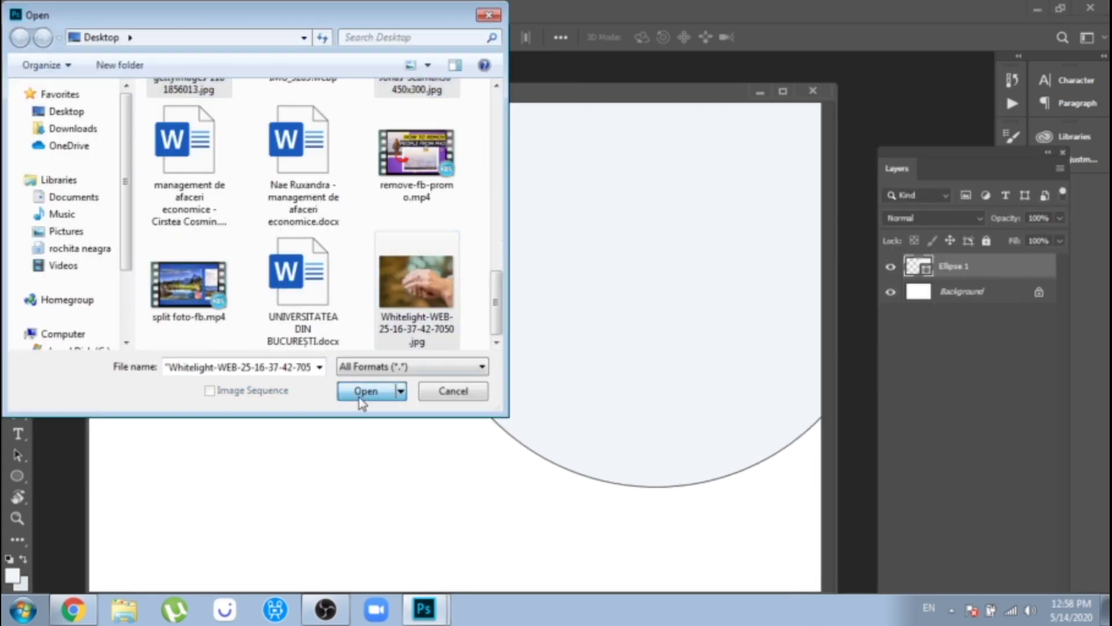
{"action": "left_click", "coordinate": [363, 395]}
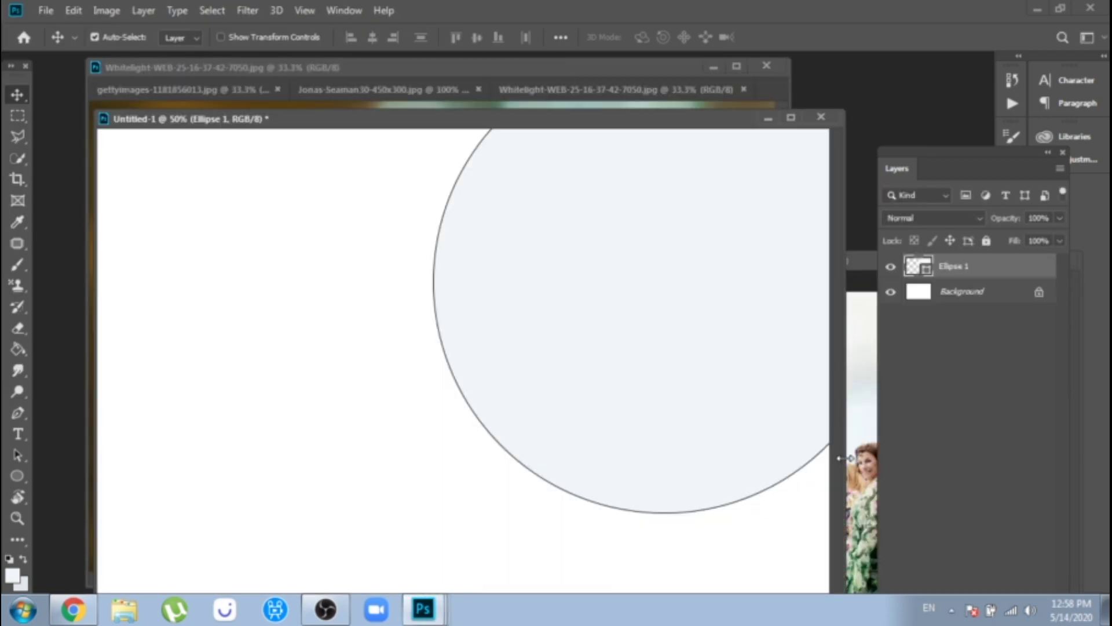
Step: Bring the wedding couple photo into the Untitled-1 document above the circle and clip it to the circle with a clipping mask
{"action": "left_click_drag", "start_coordinate": [846, 458], "coordinate": [849, 457]}
{"action": "left_click", "coordinate": [860, 454]}
{"action": "left_click_drag", "start_coordinate": [682, 433], "coordinate": [604, 216]}
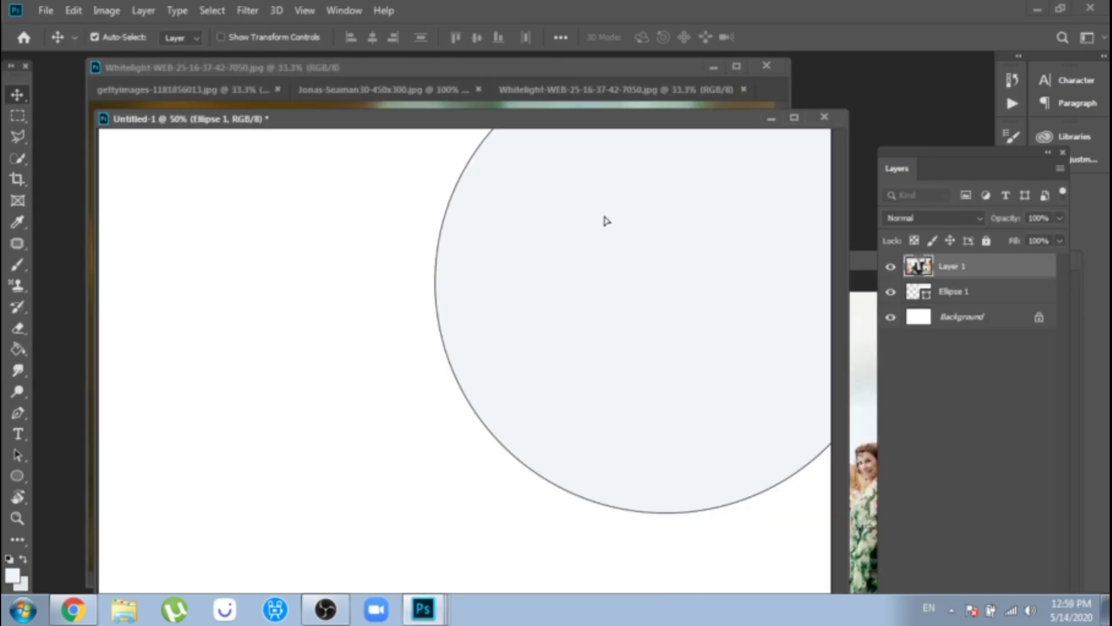
{"action": "left_click_drag", "start_coordinate": [608, 283], "coordinate": [629, 300]}
{"action": "right_click", "coordinate": [970, 266]}
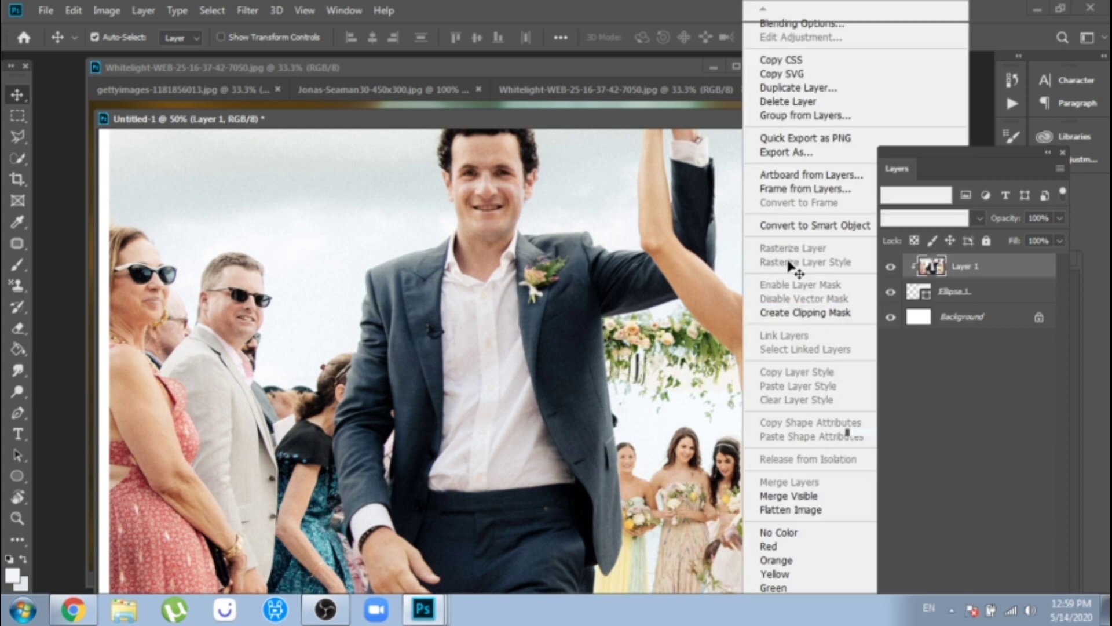
{"action": "left_click", "coordinate": [805, 308]}
Step: Scale the clipped wedding photo to 50% and reposition it so the couple sits inside the circle
{"action": "key", "text": "ctrl+t"}
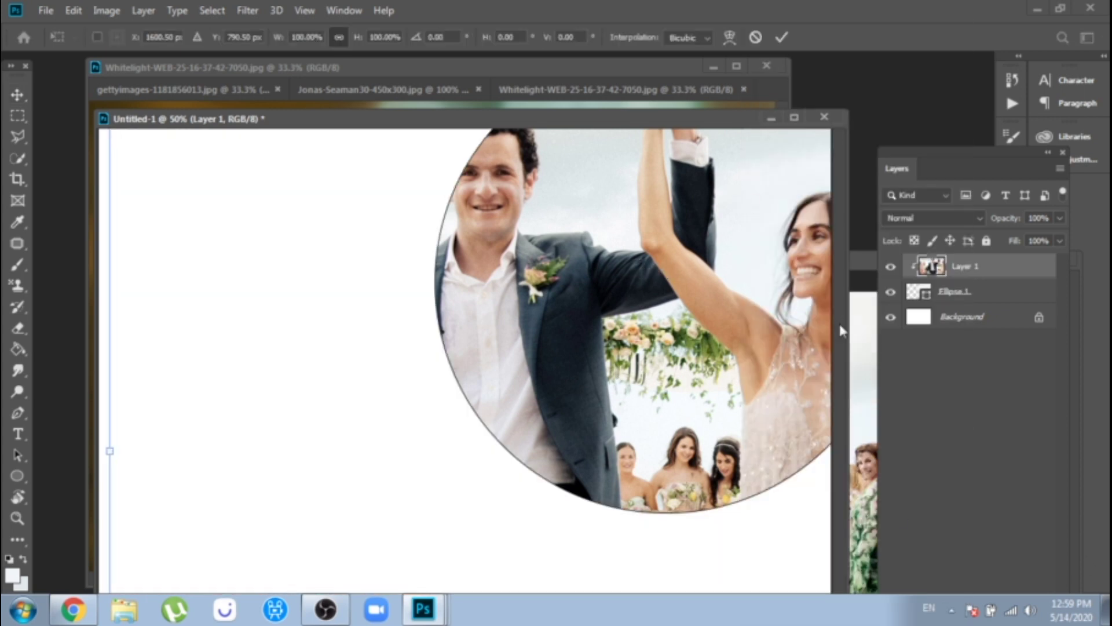
{"action": "left_click", "coordinate": [280, 42]}
{"action": "type", "text": "5"}
{"action": "key", "text": "Return"}
{"action": "type", "text": "0"}
{"action": "key", "text": "Return"}
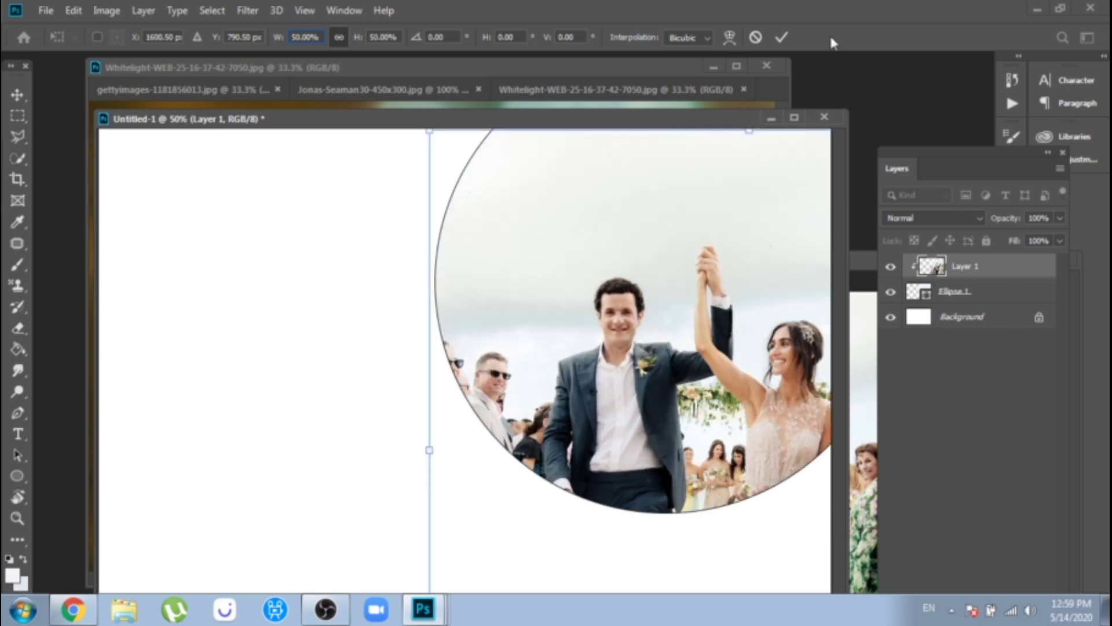
{"action": "left_click_drag", "start_coordinate": [829, 530], "coordinate": [791, 405]}
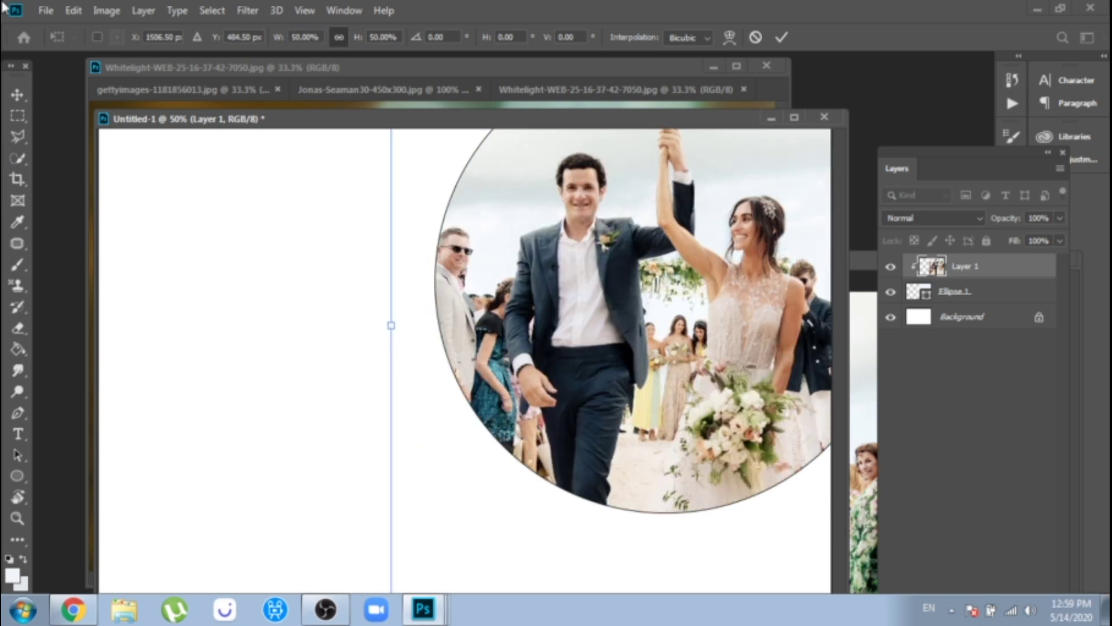
{"action": "key", "text": "Return"}
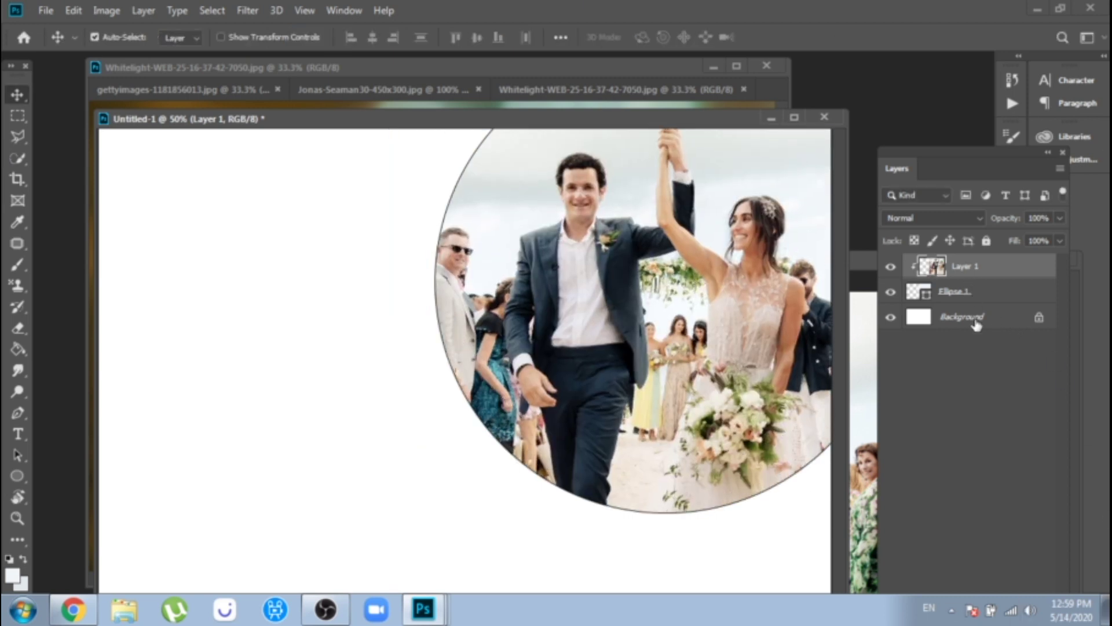
Step: Fill the Background layer with light grey #e2e5e7 using the Paint Bucket
{"action": "left_click", "coordinate": [977, 320]}
{"action": "left_click", "coordinate": [11, 574]}
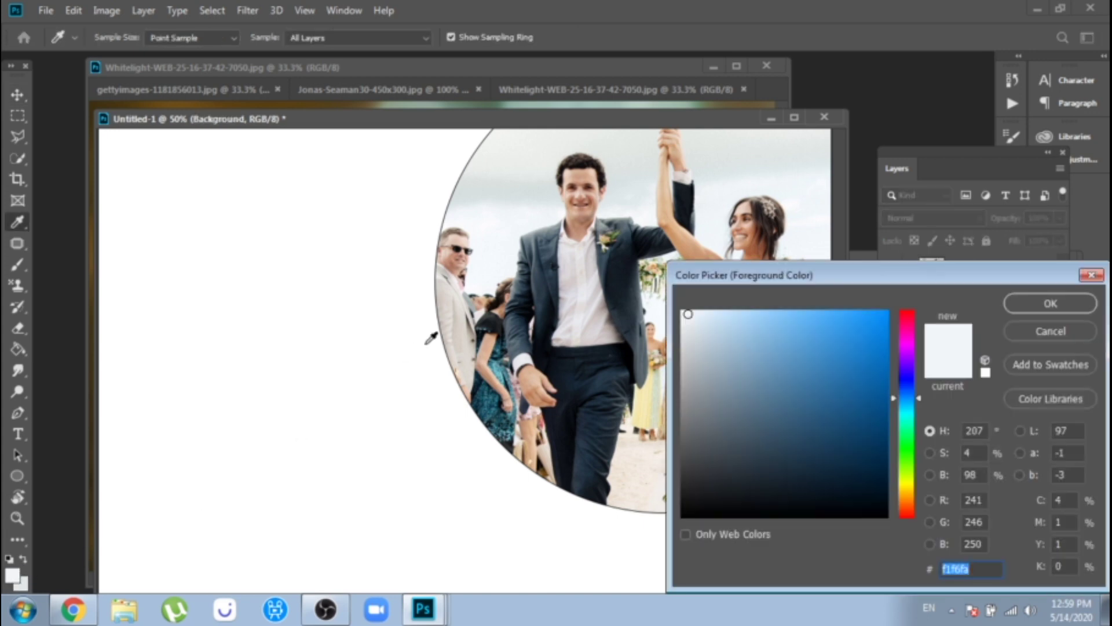
{"action": "left_click", "coordinate": [685, 329]}
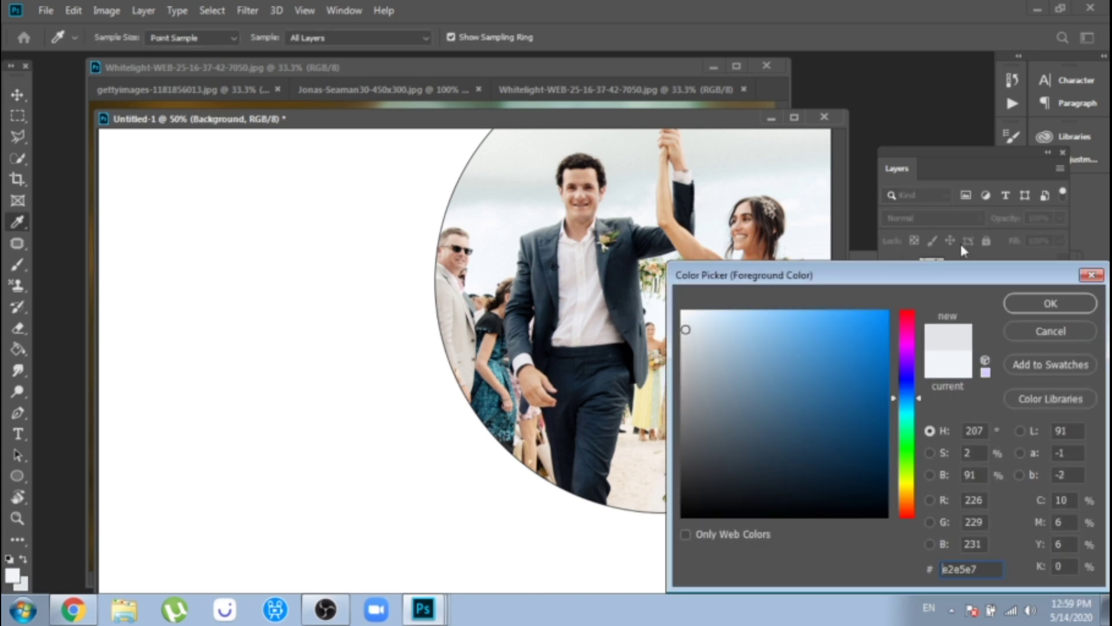
{"action": "left_click", "coordinate": [1022, 302]}
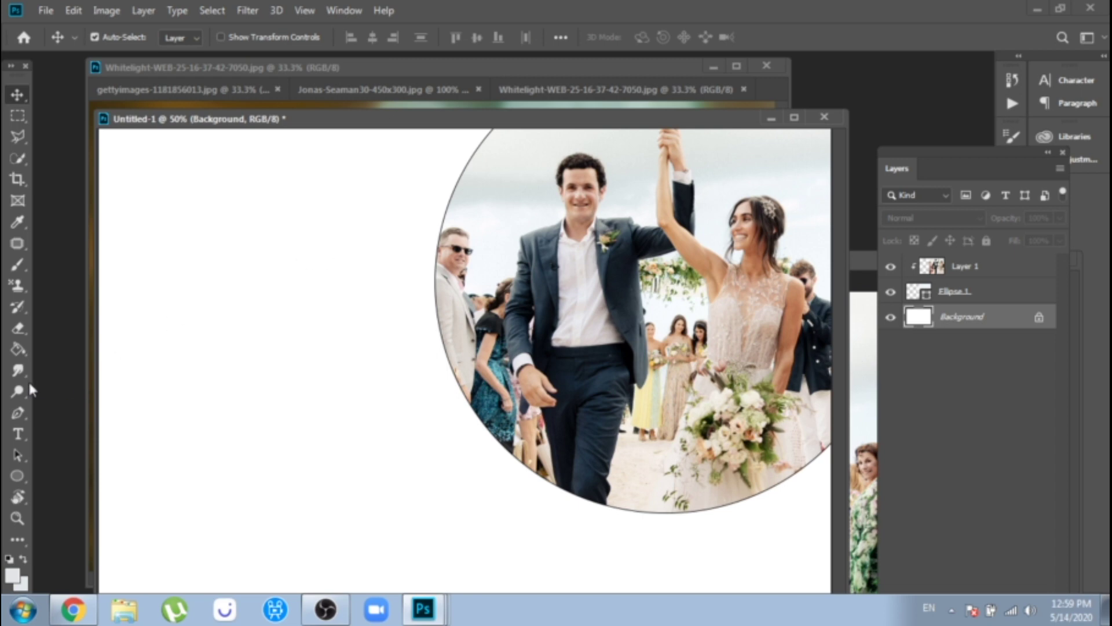
{"action": "left_click", "coordinate": [8, 347]}
{"action": "left_click", "coordinate": [338, 355]}
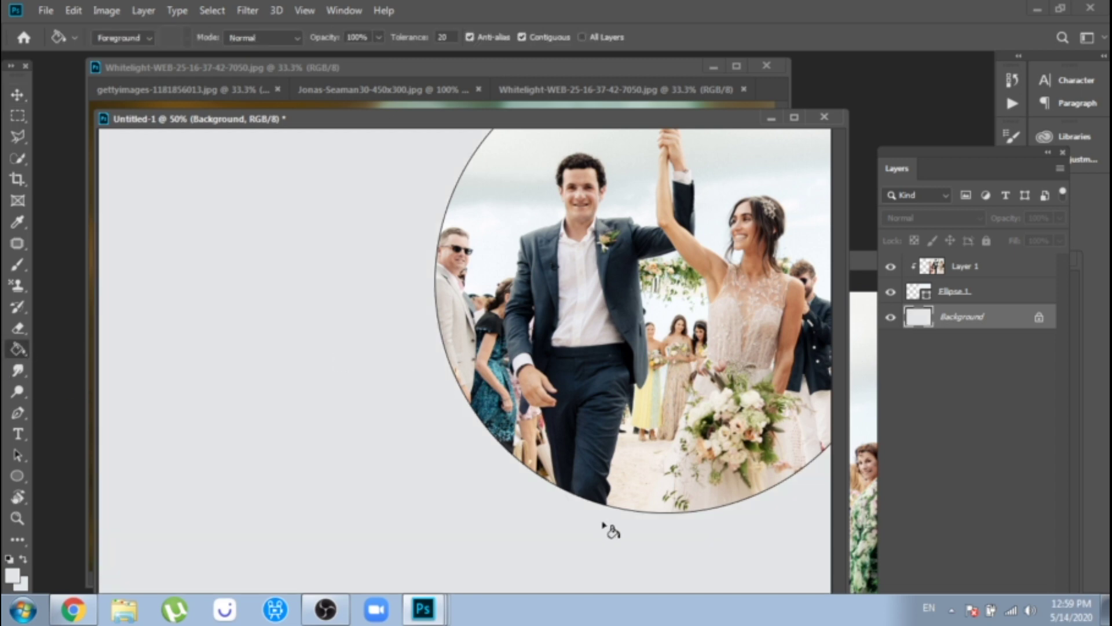
Step: Give the circle shape a white stroke 40 px wide
{"action": "left_click", "coordinate": [947, 291]}
{"action": "left_click", "coordinate": [17, 475]}
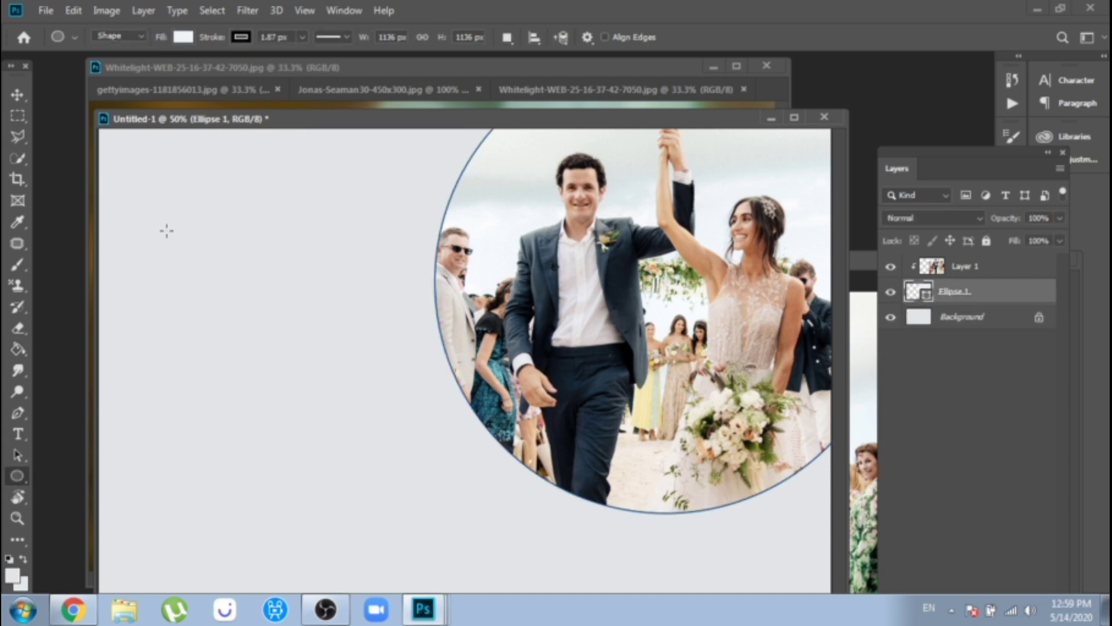
{"action": "left_click", "coordinate": [238, 38]}
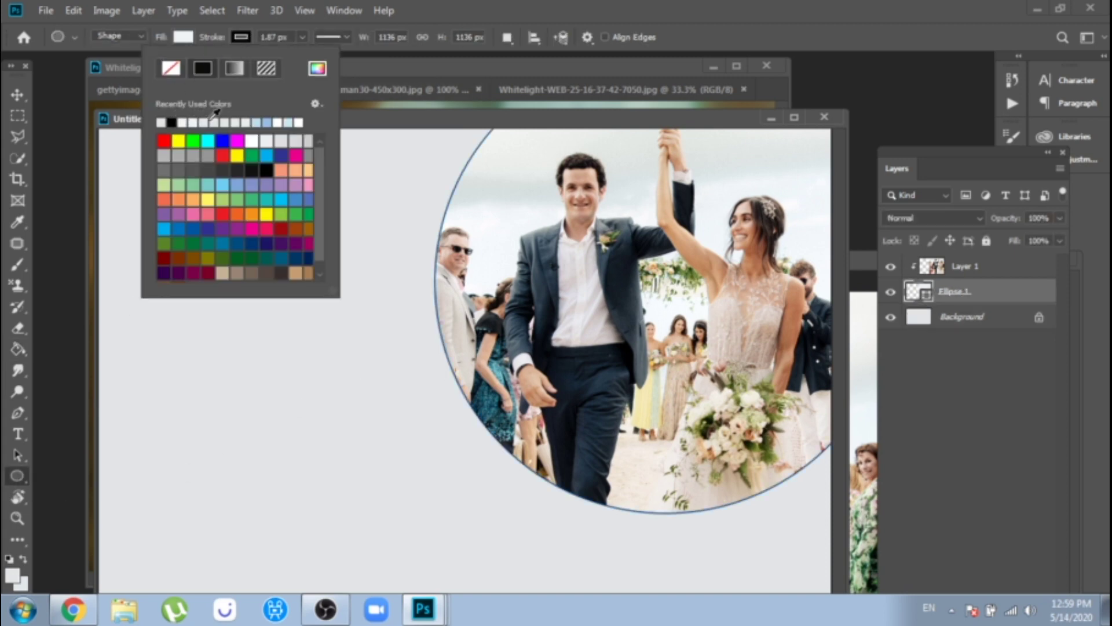
{"action": "left_click", "coordinate": [295, 117]}
{"action": "double_click", "coordinate": [272, 36]}
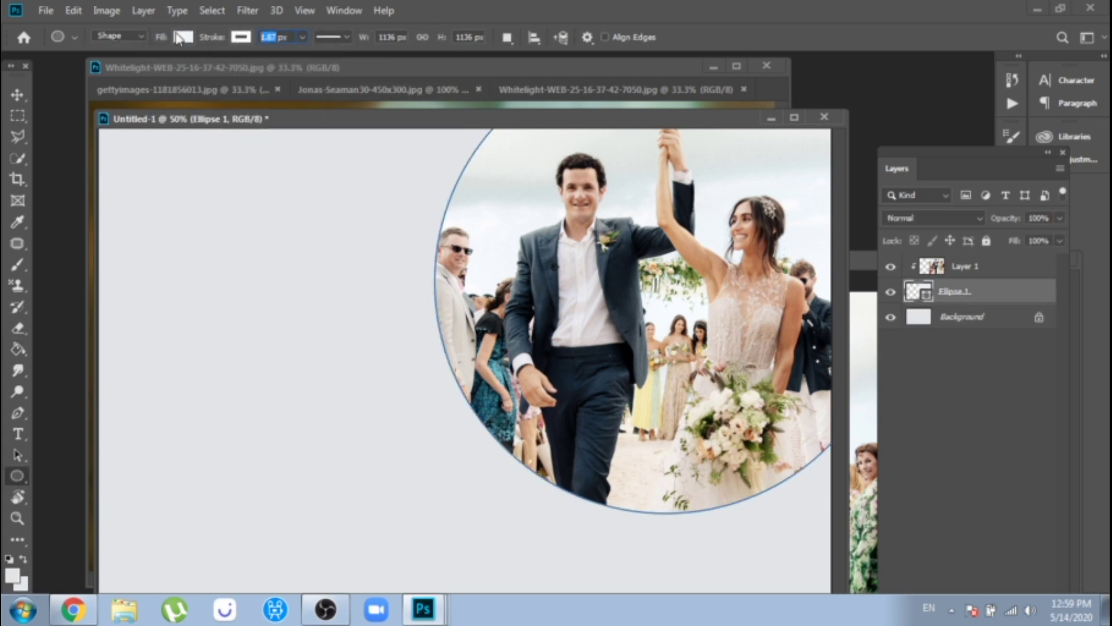
{"action": "type", "text": "40"}
{"action": "key", "text": "Return"}
{"action": "left_click", "coordinate": [18, 94]}
Step: Add a black Multiply drop shadow to the circle with 26% opacity, 164° angle, 29 px distance, 17% spread and 27 px size
{"action": "right_click", "coordinate": [945, 301]}
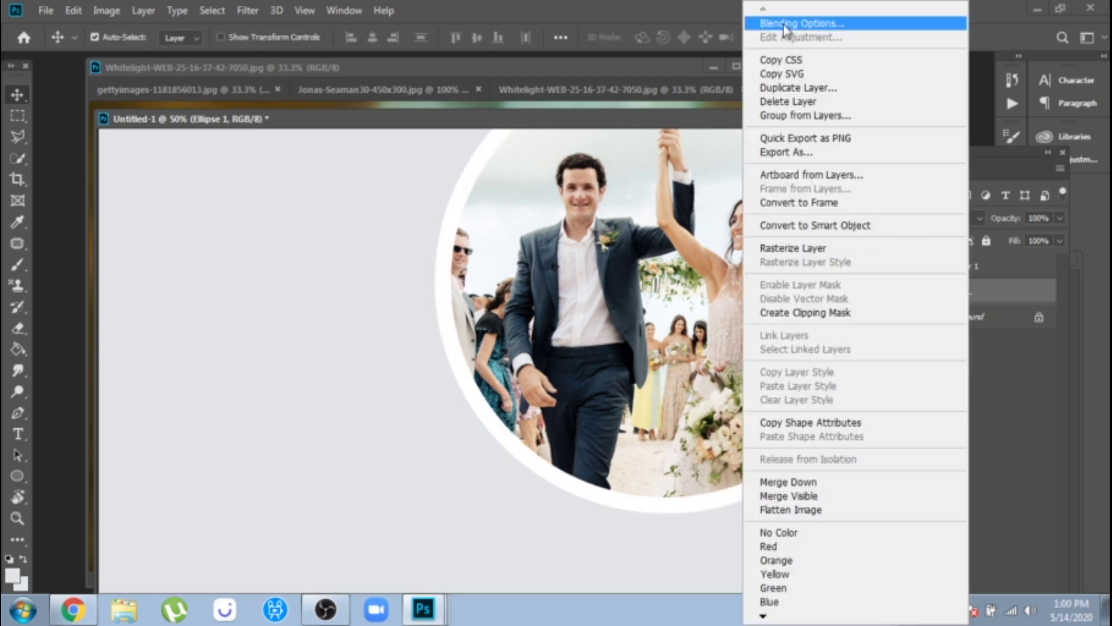
{"action": "left_click", "coordinate": [794, 19]}
{"action": "left_click", "coordinate": [78, 503]}
{"action": "mouse_move", "coordinate": [314, 366]}
{"action": "left_mouse_down"}
{"action": "mouse_move", "coordinate": [323, 332]}
{"action": "mouse_move", "coordinate": [328, 366]}
{"action": "left_mouse_up"}
{"action": "left_click", "coordinate": [341, 280]}
{"action": "left_click_drag", "start_coordinate": [295, 196], "coordinate": [207, 190]}
{"action": "mouse_move", "coordinate": [726, 409]}
{"action": "left_mouse_down"}
{"action": "mouse_move", "coordinate": [753, 410]}
{"action": "mouse_move", "coordinate": [721, 389]}
{"action": "mouse_move", "coordinate": [728, 396]}
{"action": "left_mouse_up"}
{"action": "left_click_drag", "start_coordinate": [458, 271], "coordinate": [464, 294]}
{"action": "left_click", "coordinate": [272, 274]}
{"action": "left_click", "coordinate": [243, 249]}
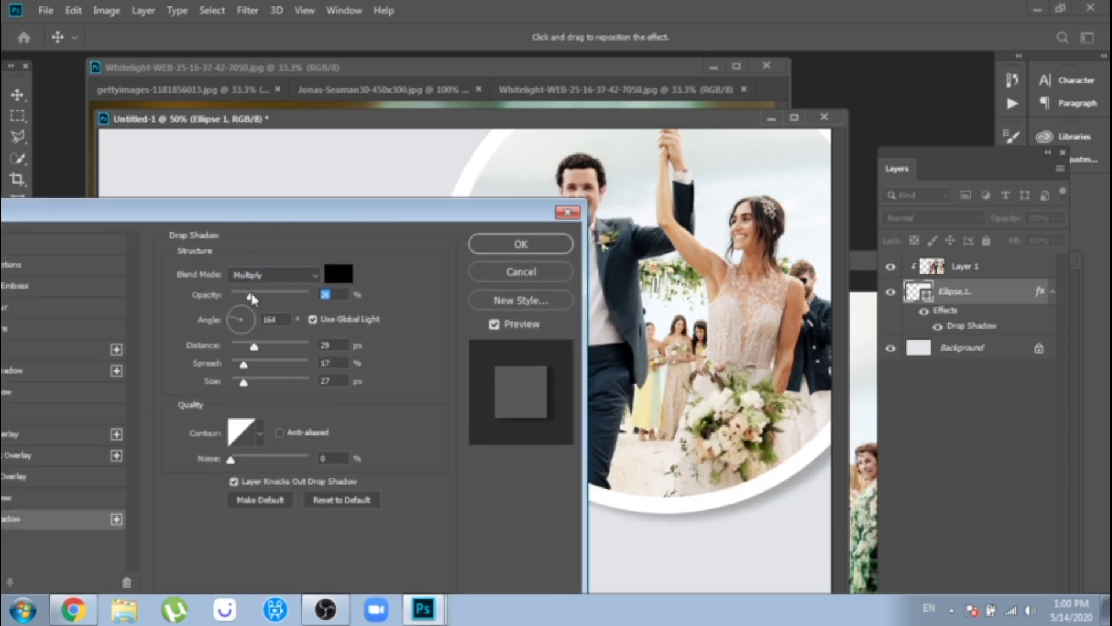
Step: Soften the circle's drop shadow to 20% opacity and 24 px distance, and apply the layer style
{"action": "left_click_drag", "start_coordinate": [236, 213], "coordinate": [168, 235]}
{"action": "left_click_drag", "start_coordinate": [176, 320], "coordinate": [172, 319]}
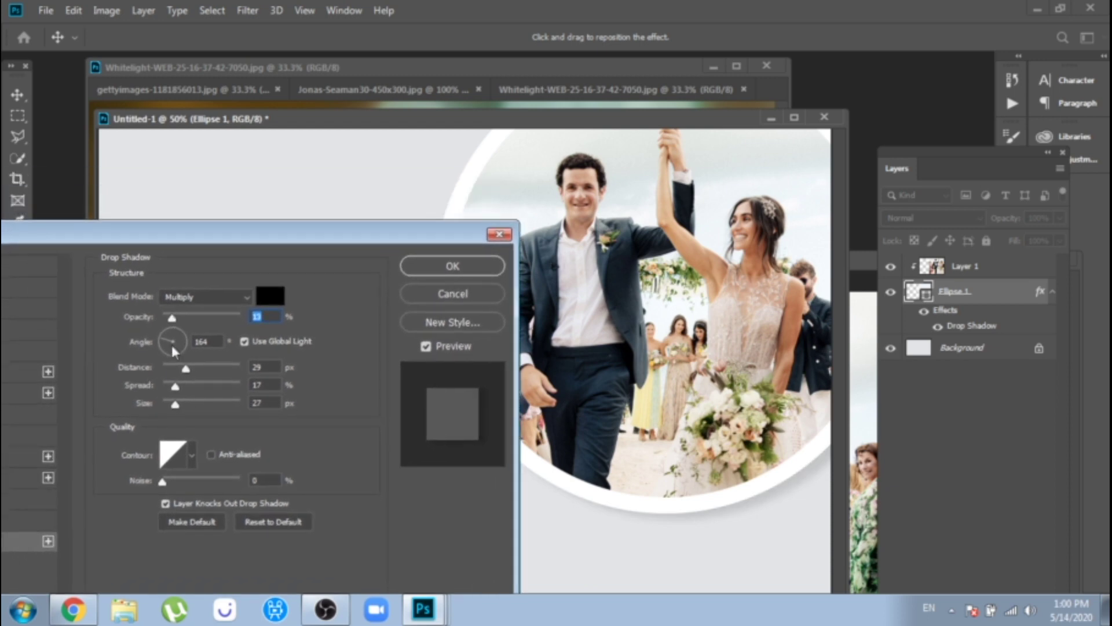
{"action": "left_click_drag", "start_coordinate": [185, 368], "coordinate": [181, 371]}
{"action": "left_click_drag", "start_coordinate": [172, 318], "coordinate": [177, 319]}
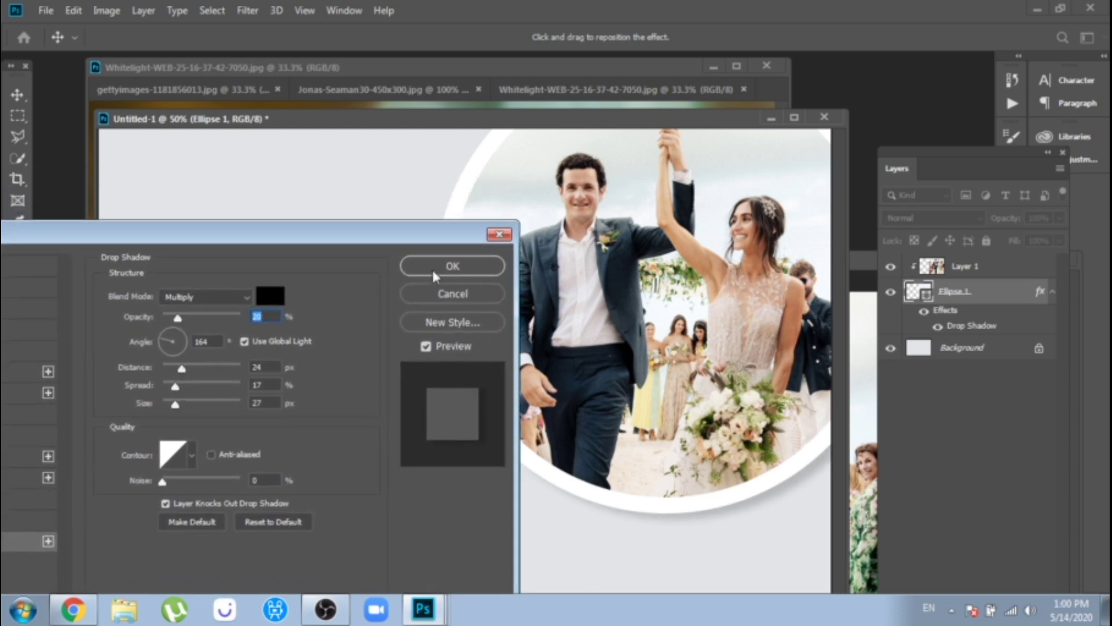
{"action": "left_click", "coordinate": [452, 266]}
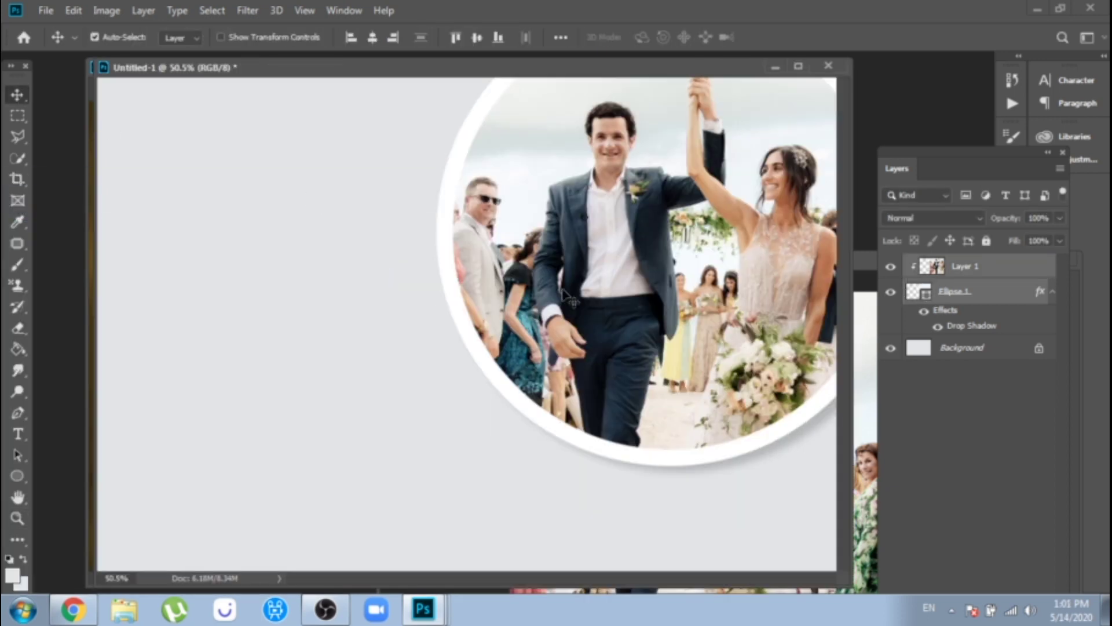
Step: Shift the circle with its photo slightly upward and reposition the photo inside it to centre the couple
{"action": "left_click_drag", "start_coordinate": [714, 463], "coordinate": [712, 449]}
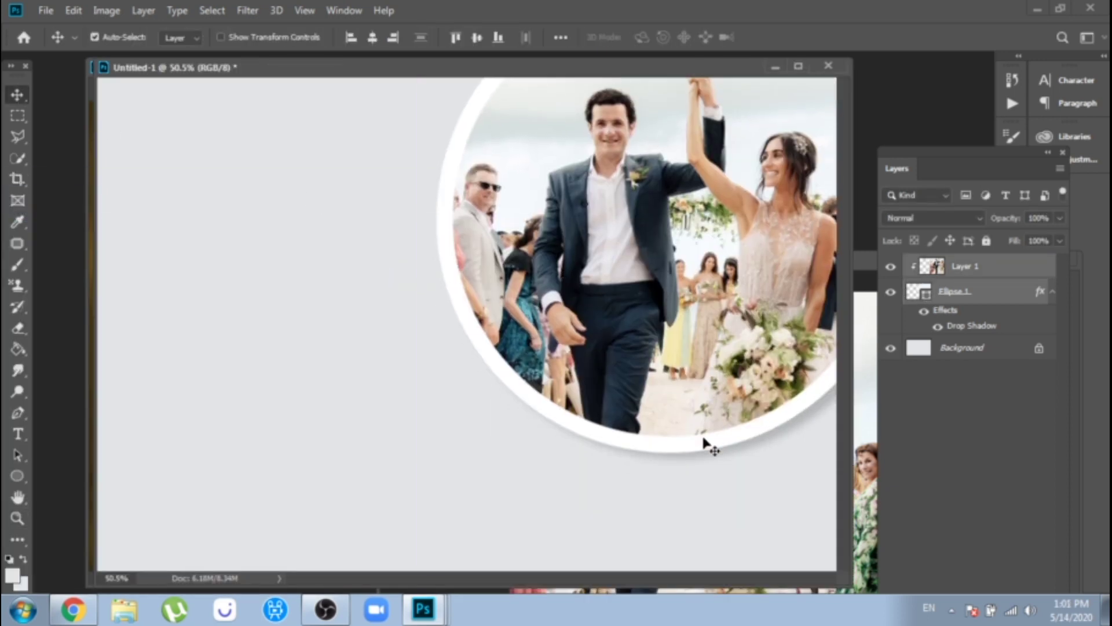
{"action": "left_click", "coordinate": [723, 217]}
{"action": "left_click_drag", "start_coordinate": [715, 216], "coordinate": [695, 246]}
{"action": "left_click", "coordinate": [914, 290]}
{"action": "left_click_drag", "start_coordinate": [752, 424], "coordinate": [760, 421]}
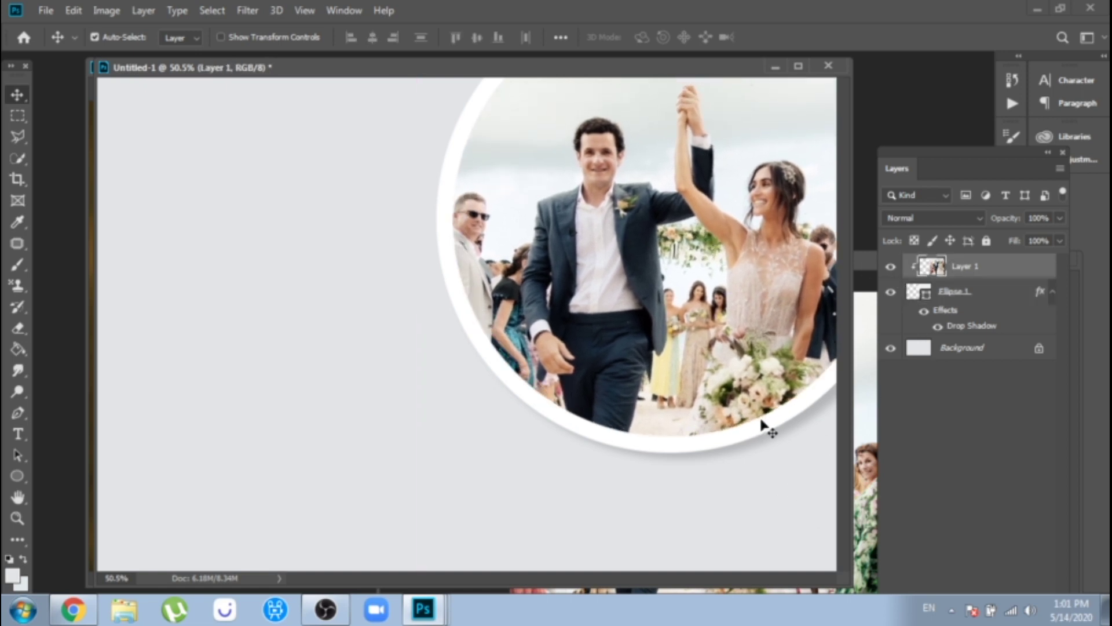
{"action": "left_click_drag", "start_coordinate": [687, 331], "coordinate": [665, 318]}
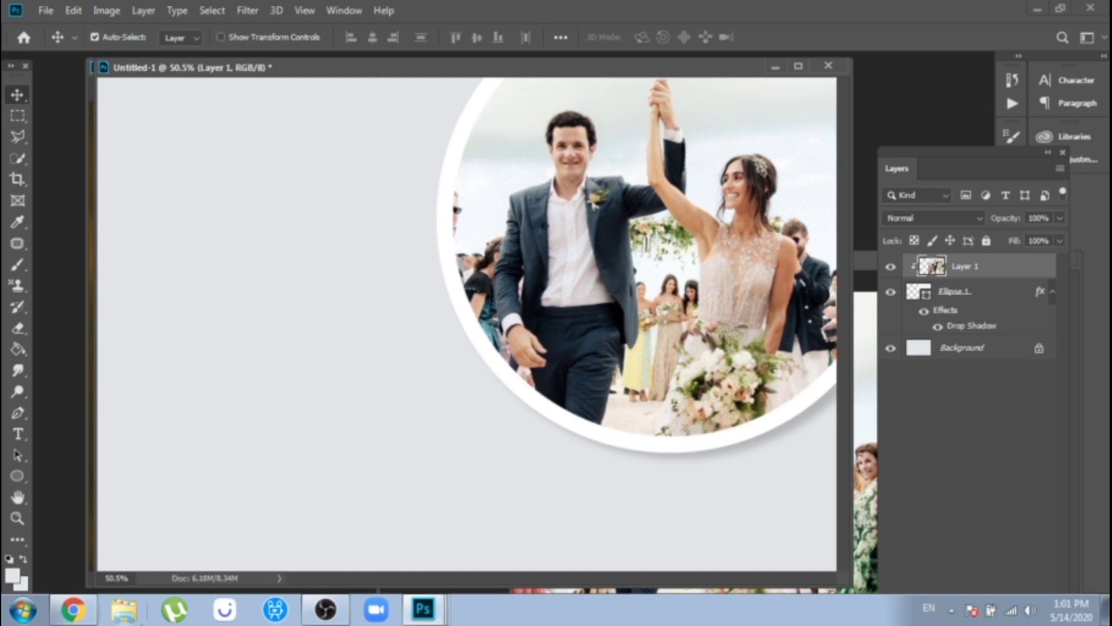
Step: Draw a heart custom shape about 401 by 371 px overlapping the circle's left edge
{"action": "left_click", "coordinate": [17, 475]}
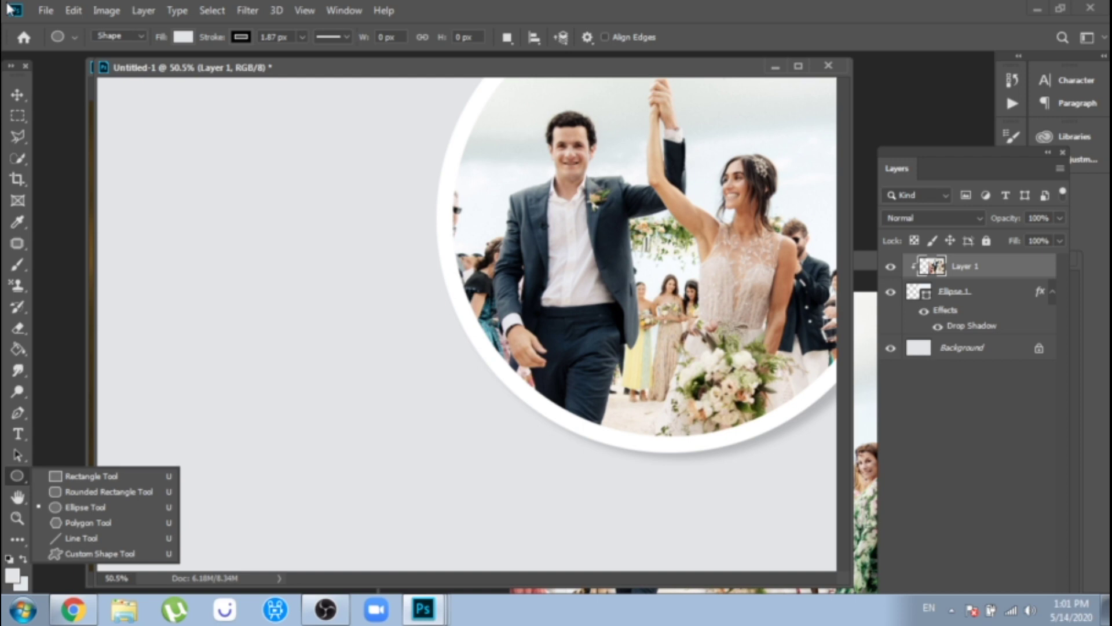
{"action": "left_click", "coordinate": [98, 553]}
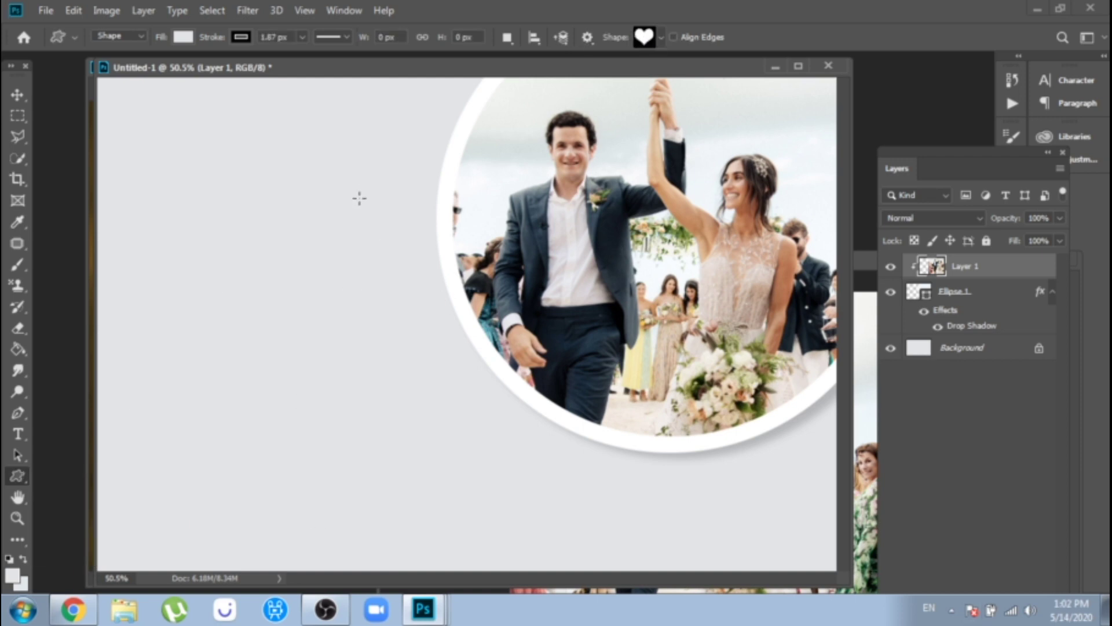
{"action": "left_click_drag", "start_coordinate": [361, 157], "coordinate": [525, 304]}
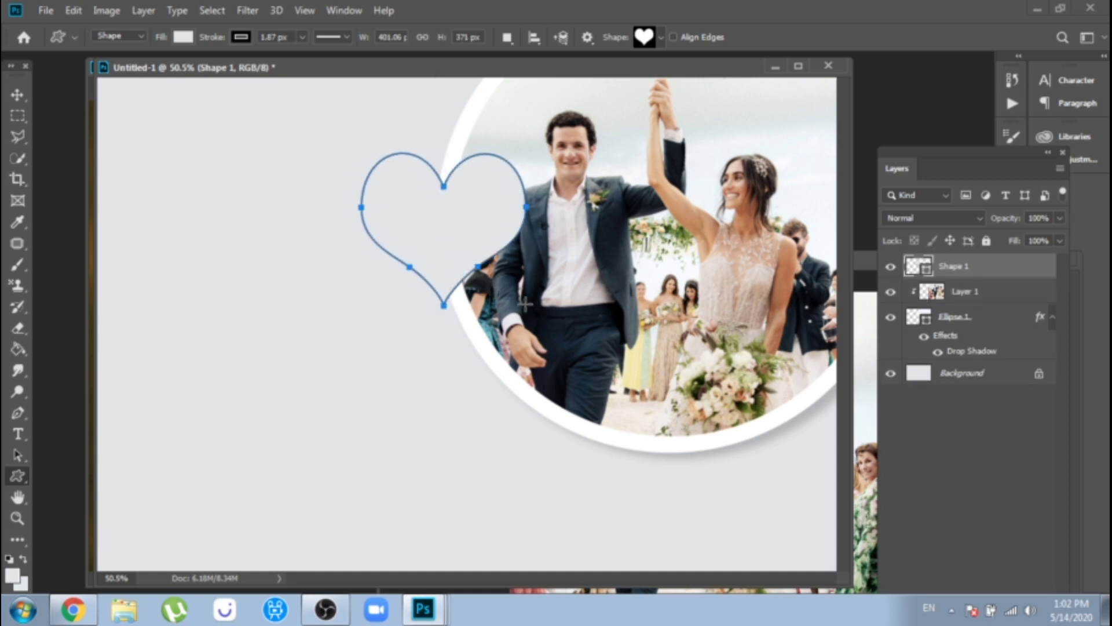
Step: Copy the circle's layer style onto the heart shape
{"action": "right_click", "coordinate": [1001, 320]}
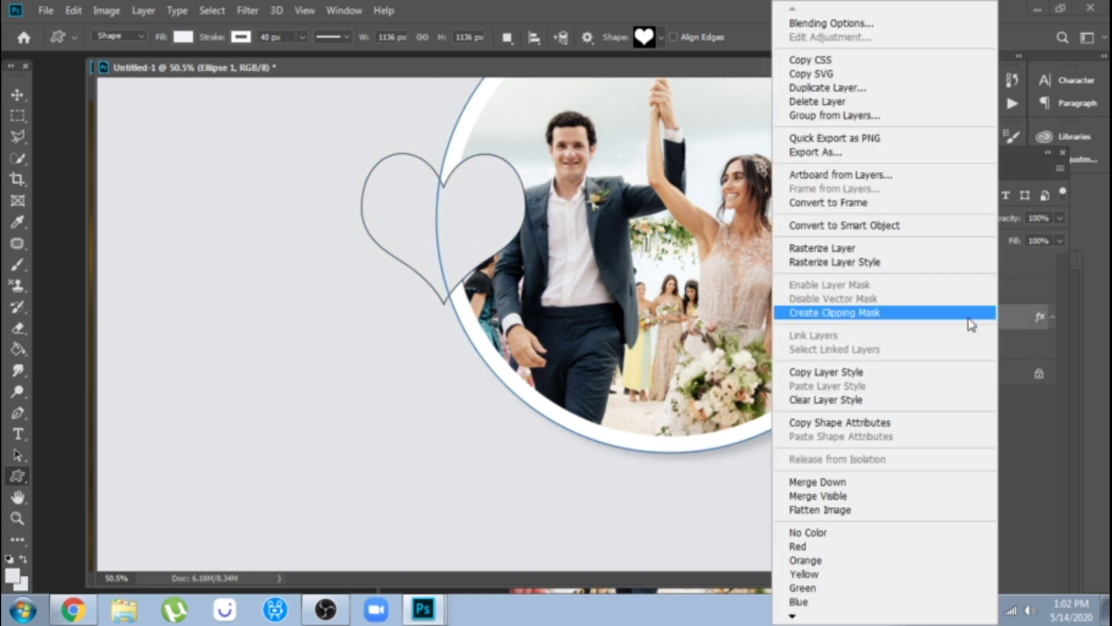
{"action": "left_click", "coordinate": [877, 376]}
{"action": "right_click", "coordinate": [967, 266]}
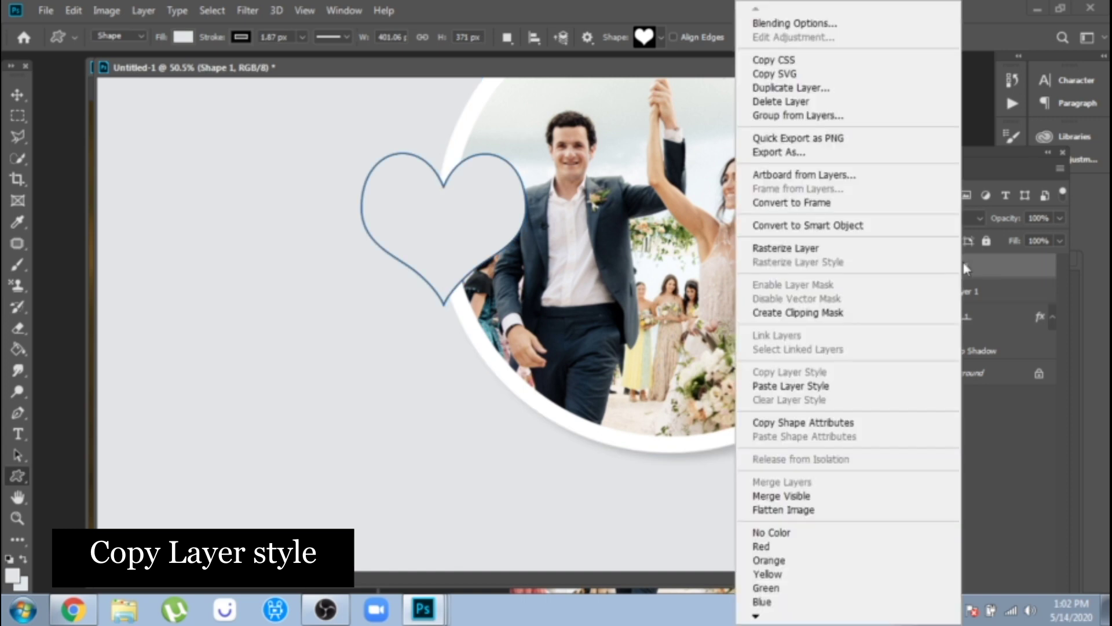
{"action": "left_click", "coordinate": [845, 385]}
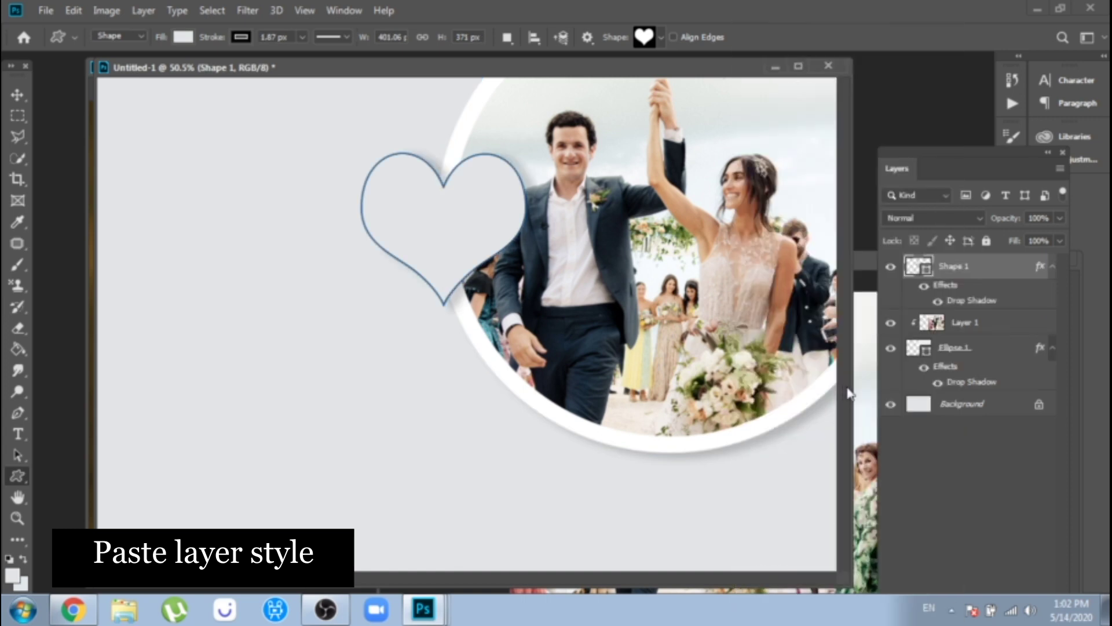
Step: Give the heart shape a white stroke 15 px wide
{"action": "left_click", "coordinate": [246, 38]}
{"action": "left_click", "coordinate": [164, 121]}
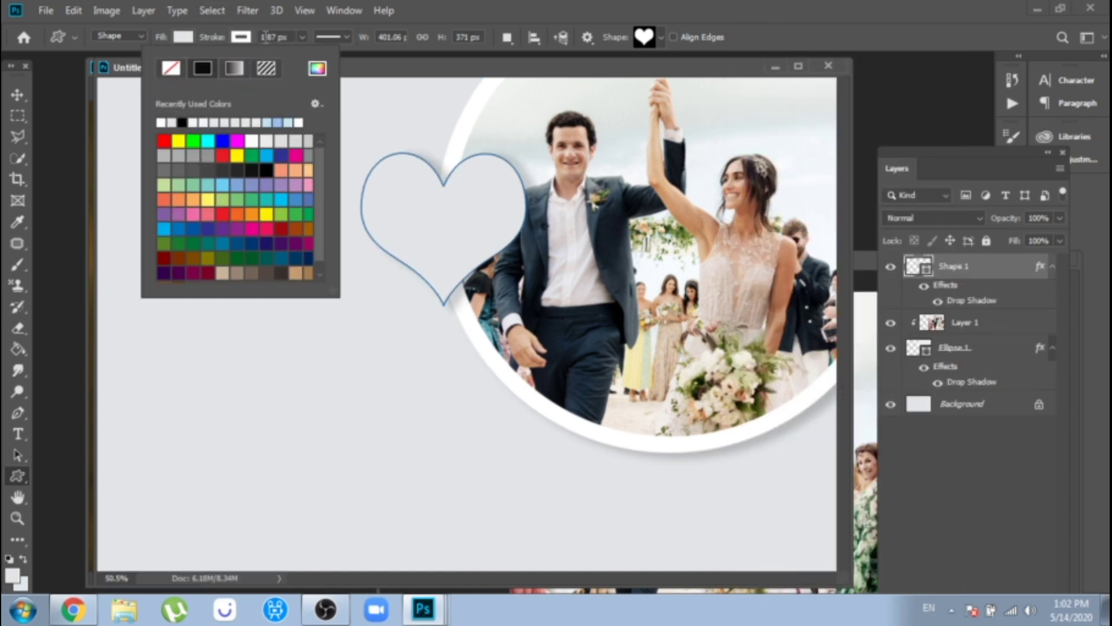
{"action": "left_click_drag", "start_coordinate": [277, 37], "coordinate": [58, 2]}
{"action": "type", "text": "1"}
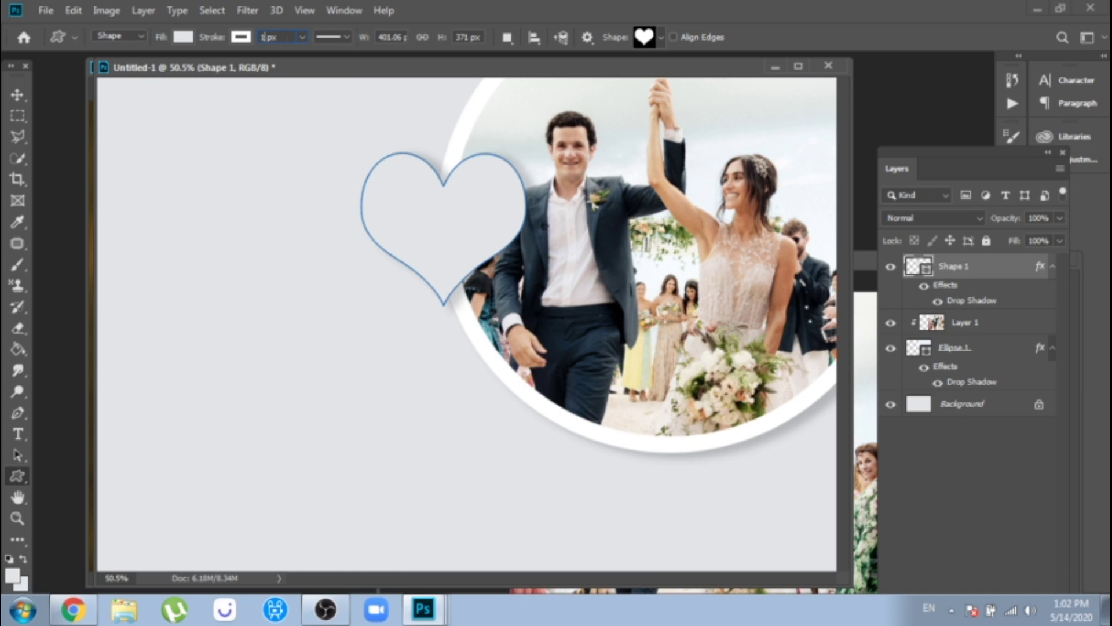
{"action": "type", "text": "5"}
{"action": "key", "text": "Return"}
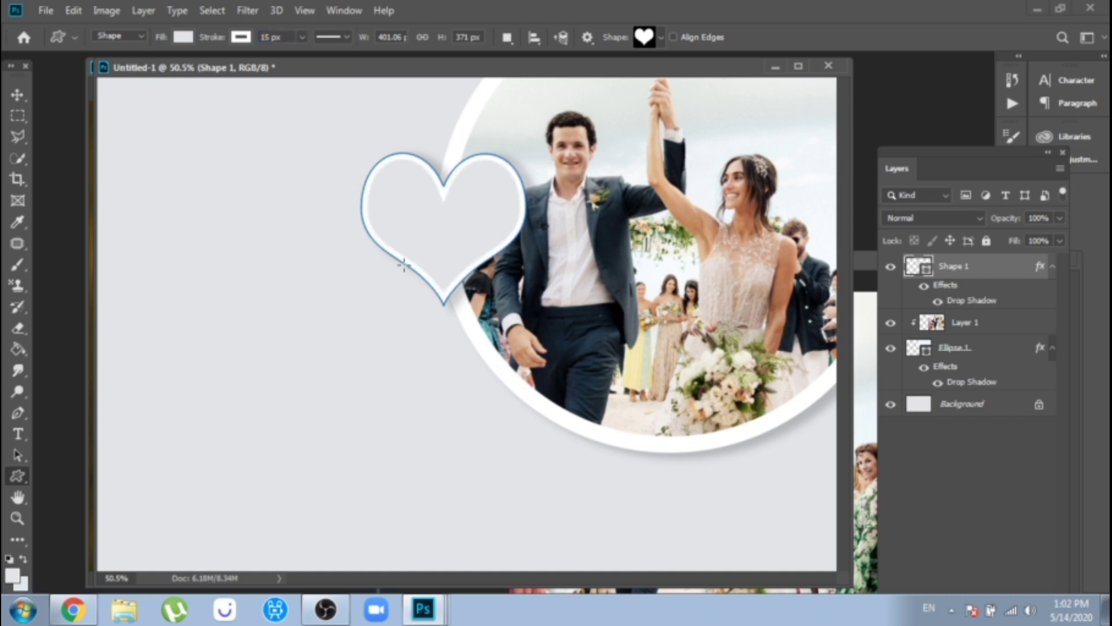
Step: Rotate the heart slightly clockwise at the circle's edge and commit the transform
{"action": "key", "text": "v"}
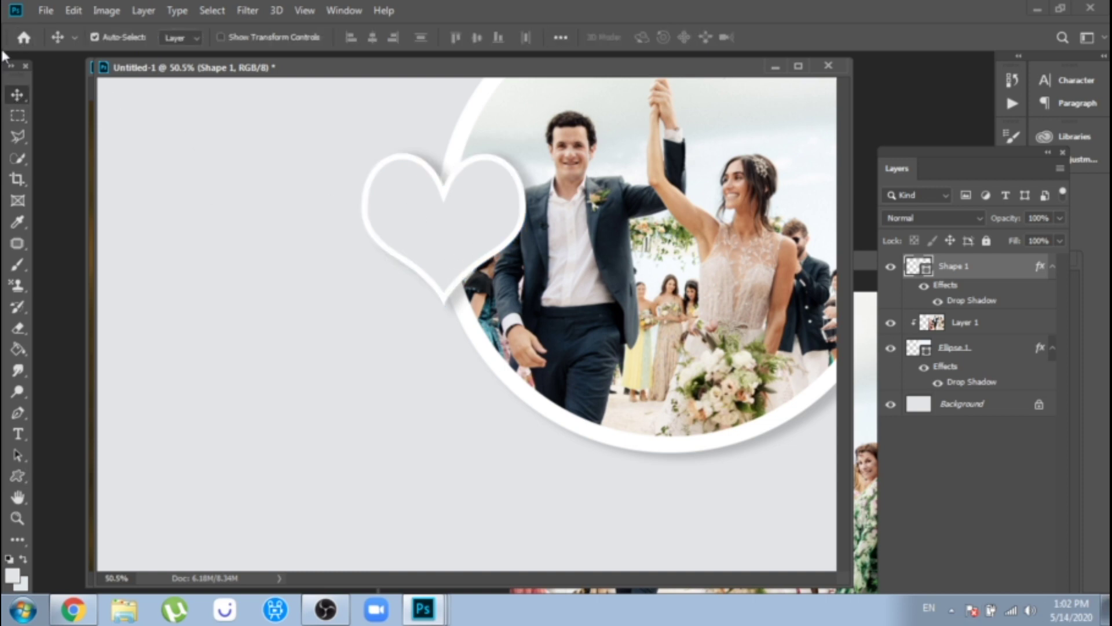
{"action": "key", "text": "ctrl+t"}
{"action": "right_click", "coordinate": [503, 243]}
{"action": "left_click", "coordinate": [550, 288]}
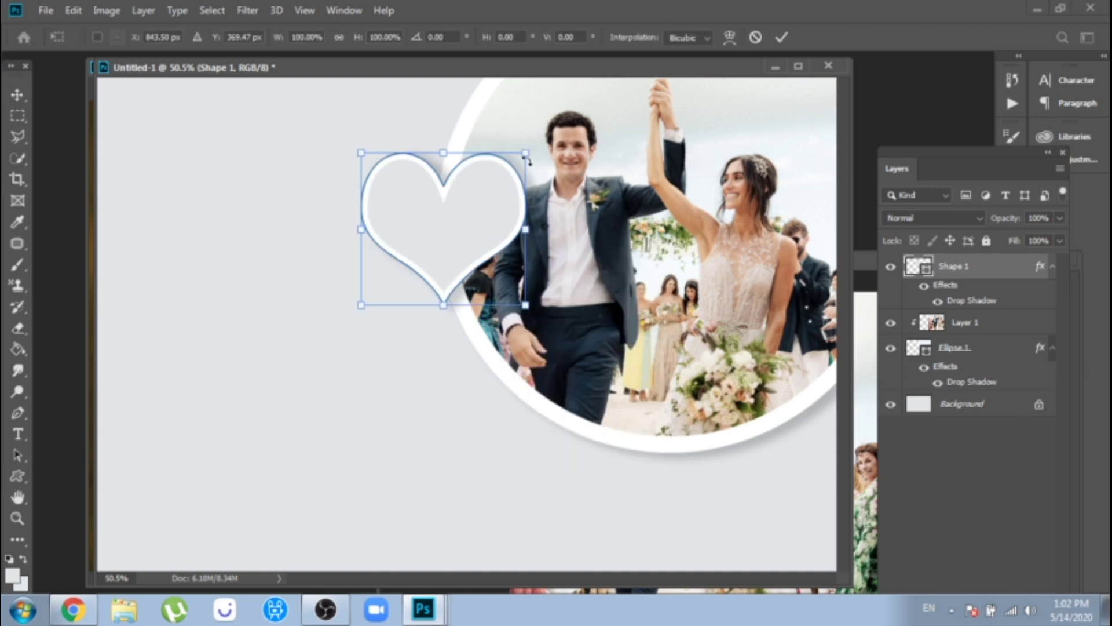
{"action": "left_click_drag", "start_coordinate": [527, 150], "coordinate": [541, 174]}
{"action": "key", "text": "Return"}
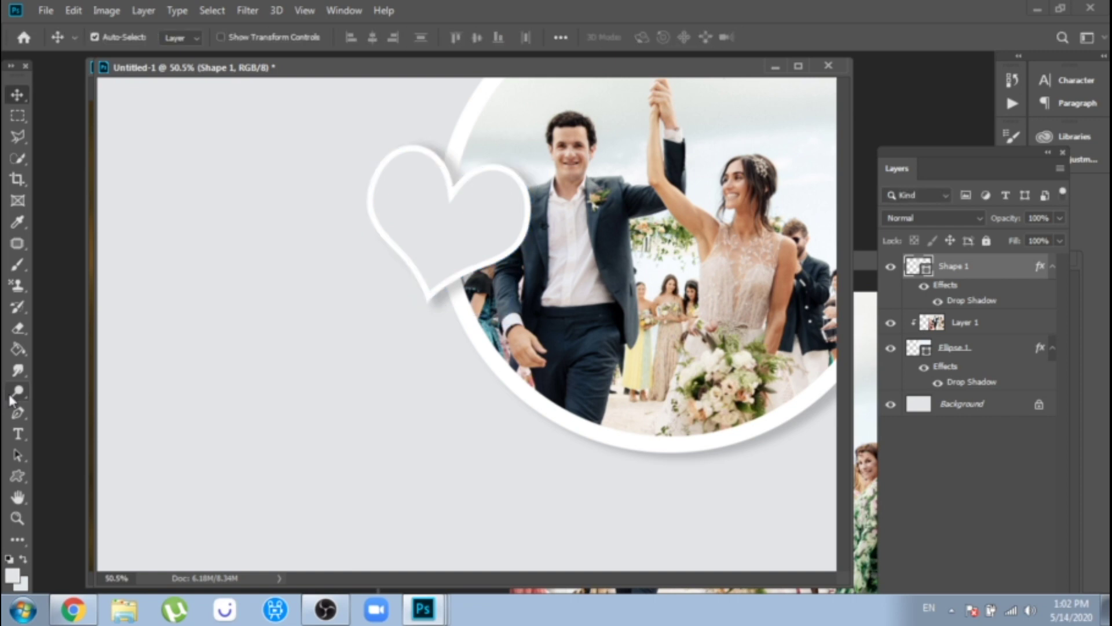
Step: Tighten the heart's drop shadow to 17% spread and 13 px size, fine-tune its distance and opacity, and apply the style
{"action": "double_click", "coordinate": [918, 266]}
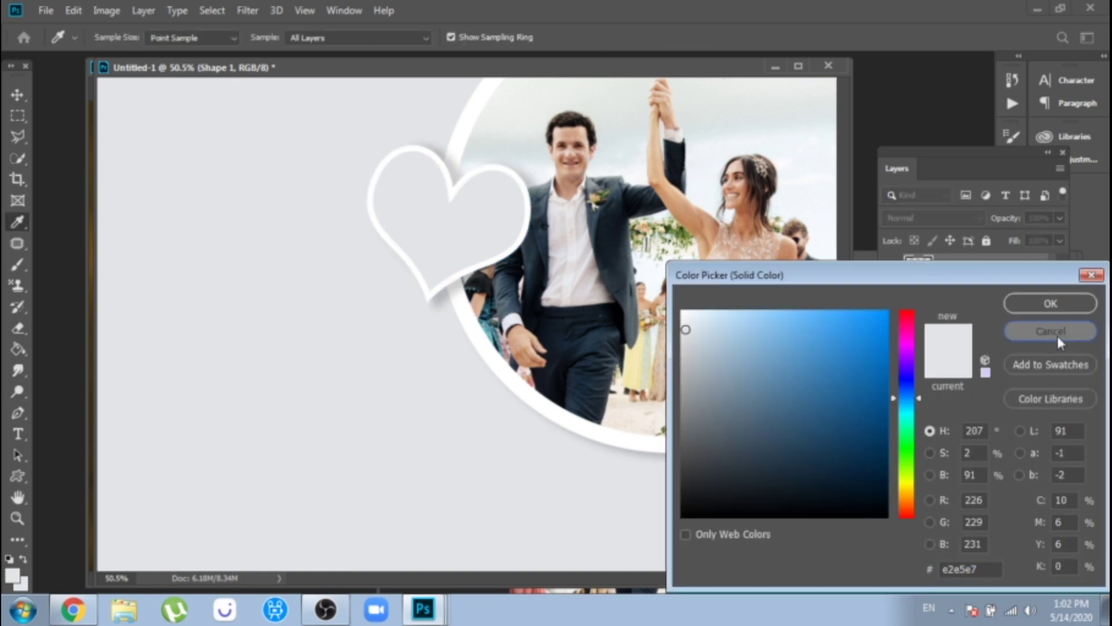
{"action": "left_click", "coordinate": [1057, 336]}
{"action": "double_click", "coordinate": [971, 300]}
{"action": "left_click_drag", "start_coordinate": [491, 175], "coordinate": [310, 342]}
{"action": "left_click_drag", "start_coordinate": [609, 479], "coordinate": [590, 515]}
{"action": "left_click_drag", "start_coordinate": [465, 239], "coordinate": [469, 249]}
{"action": "left_click_drag", "start_coordinate": [583, 341], "coordinate": [554, 359]}
{"action": "left_click_drag", "start_coordinate": [458, 229], "coordinate": [483, 246]}
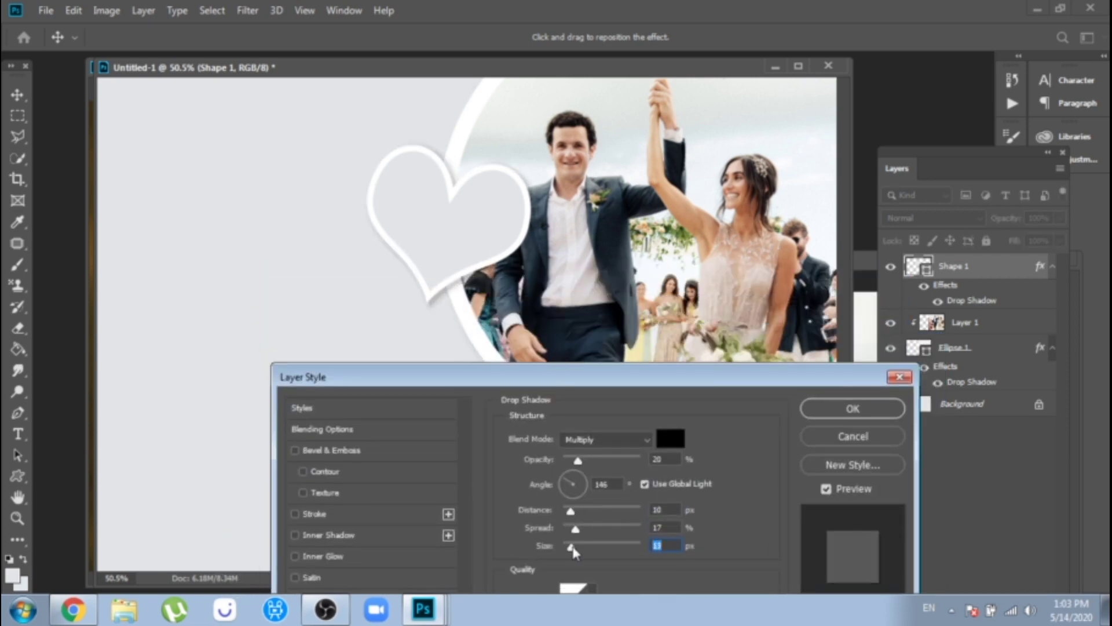
{"action": "left_click_drag", "start_coordinate": [571, 507], "coordinate": [571, 514]}
{"action": "mouse_move", "coordinate": [577, 460]}
{"action": "left_mouse_down"}
{"action": "mouse_move", "coordinate": [591, 460]}
{"action": "mouse_move", "coordinate": [575, 460]}
{"action": "left_mouse_up"}
{"action": "left_click_drag", "start_coordinate": [466, 269], "coordinate": [464, 272]}
{"action": "key", "text": "Return"}
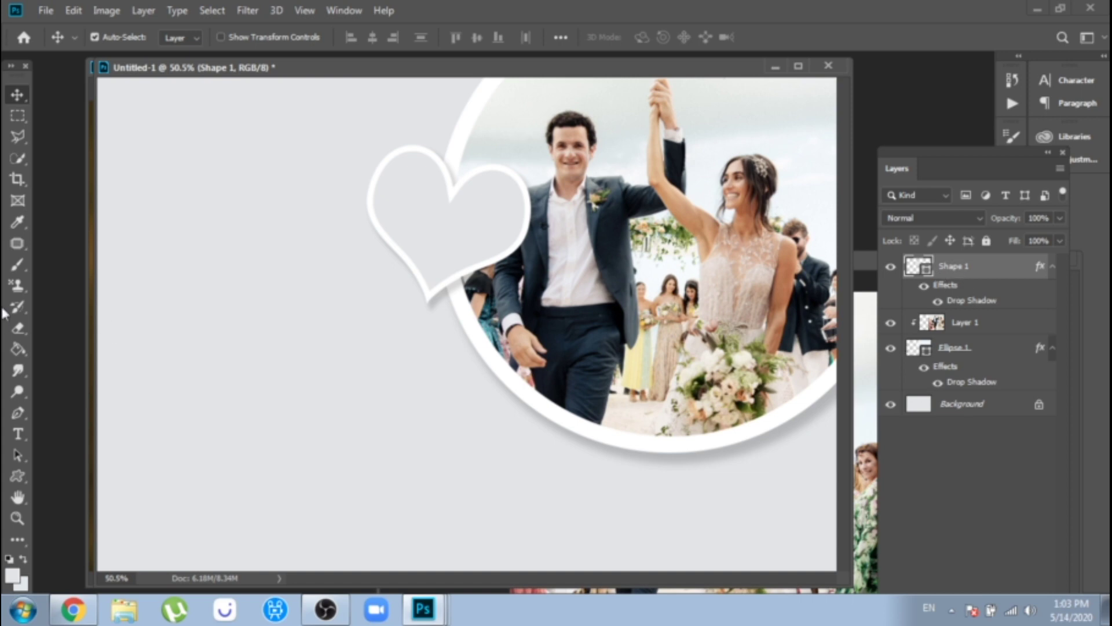
Step: Duplicate the heart, place the copy below the first along the circle's edge, and rotate it about 36 degrees counterclockwise
{"action": "key", "text": "ctrl+j"}
{"action": "left_click_drag", "start_coordinate": [416, 254], "coordinate": [511, 397]}
{"action": "key", "text": "ctrl+t"}
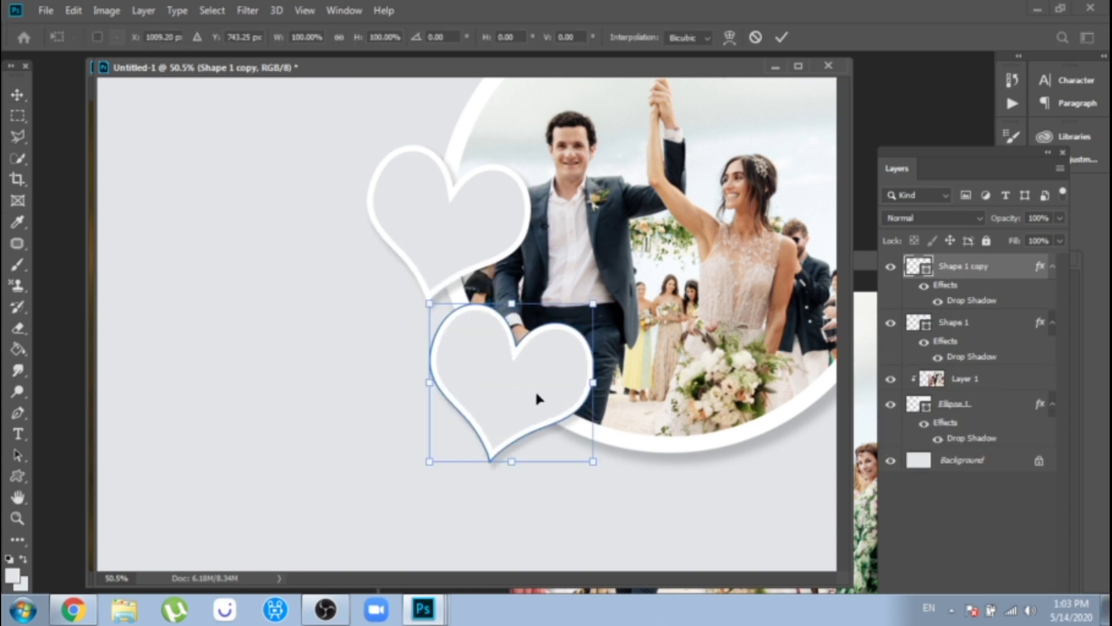
{"action": "right_click", "coordinate": [536, 398]}
{"action": "left_click", "coordinate": [579, 209]}
{"action": "left_click_drag", "start_coordinate": [599, 306], "coordinate": [528, 290]}
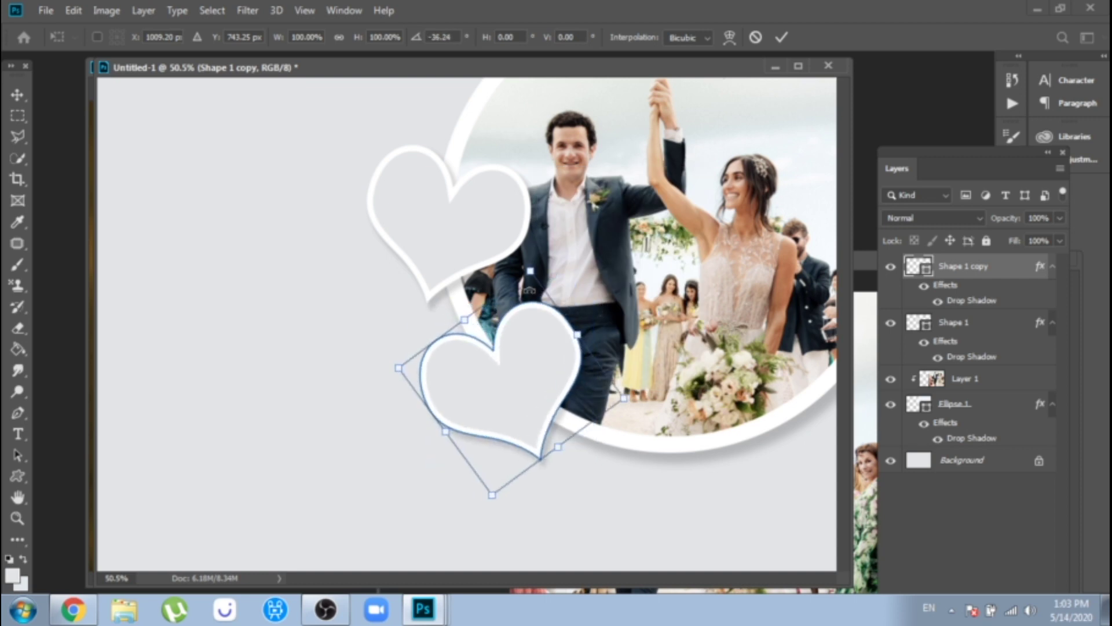
{"action": "left_click_drag", "start_coordinate": [498, 356], "coordinate": [499, 341]}
{"action": "key", "text": "Return"}
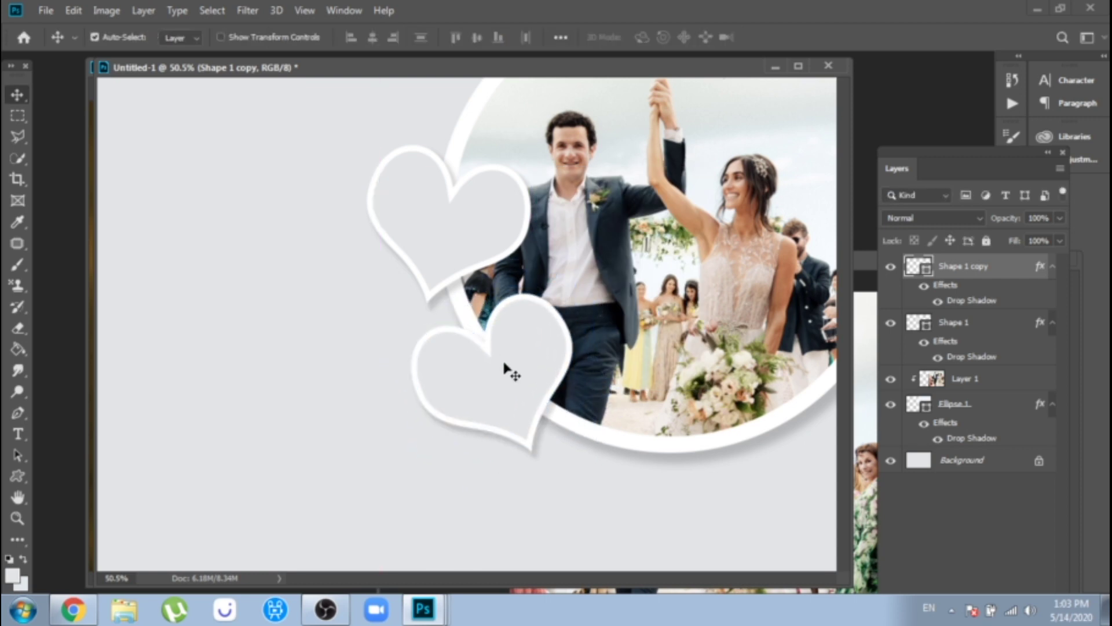
Step: Scale the second heart proportionally to 120% and shift it slightly down and to the right
{"action": "key", "text": "ctrl+t"}
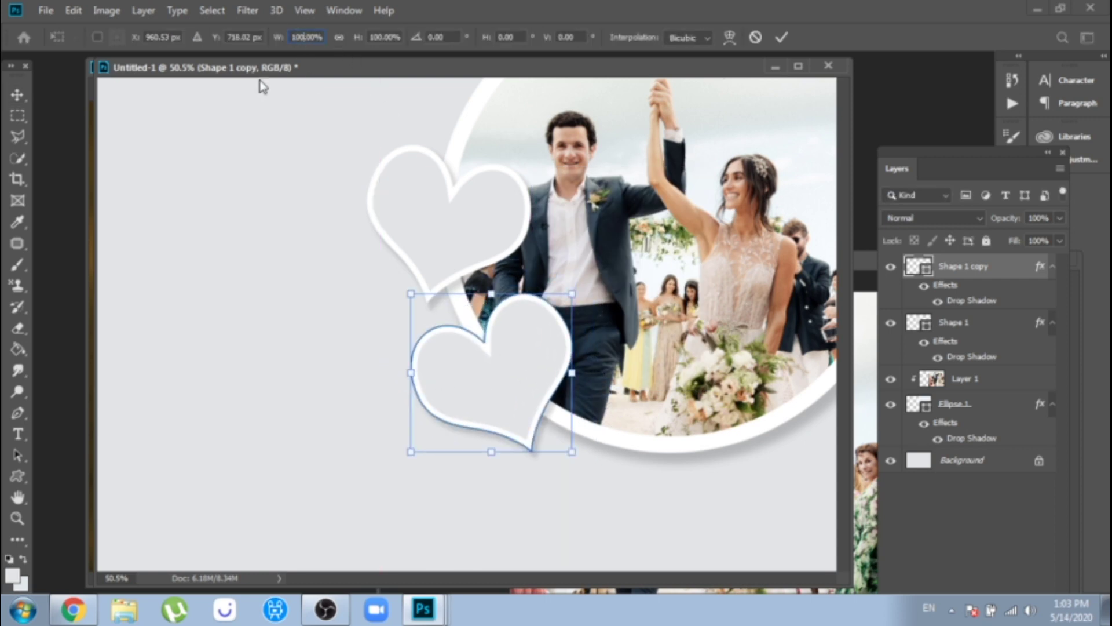
{"action": "key", "text": "Delete"}
{"action": "key", "text": "Delete"}
{"action": "key", "text": "Delete"}
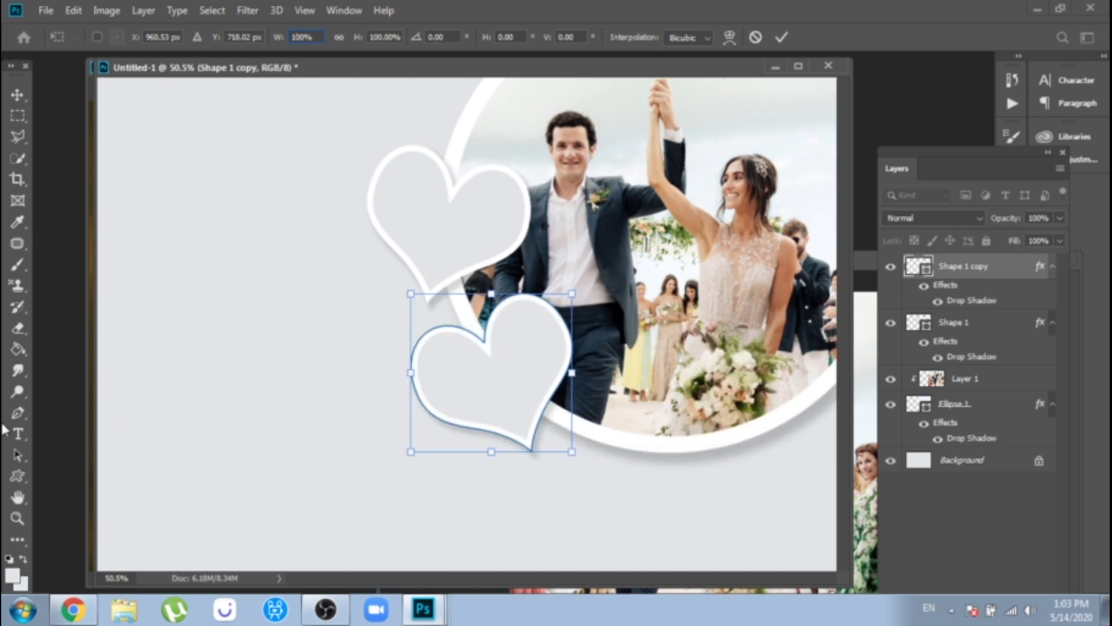
{"action": "key", "text": "BackSpace"}
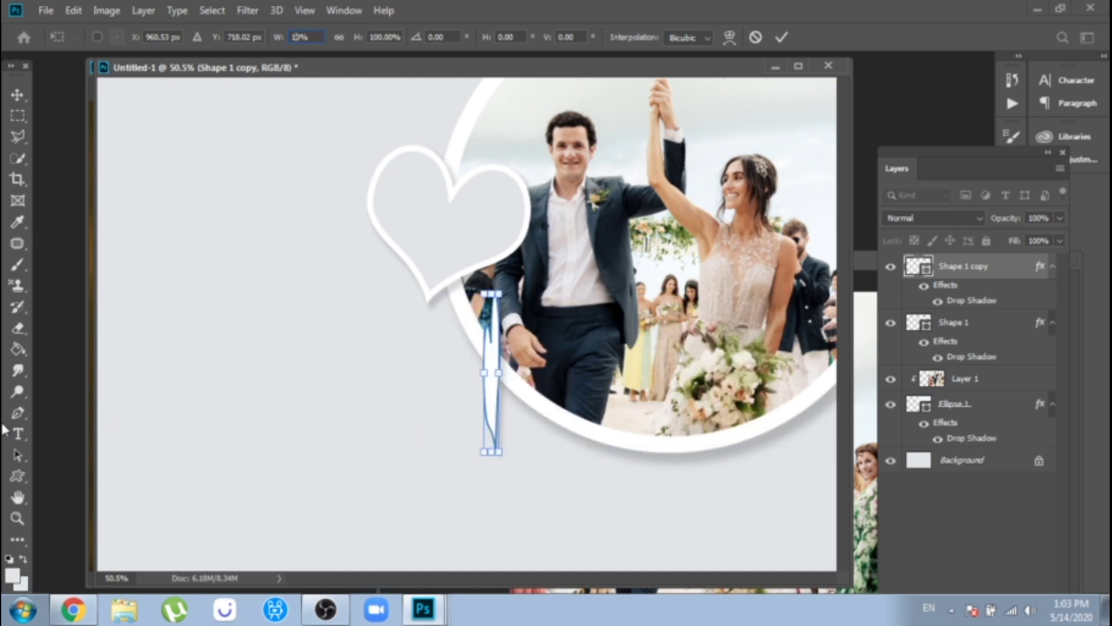
{"action": "type", "text": "2"}
{"action": "left_click", "coordinate": [339, 37]}
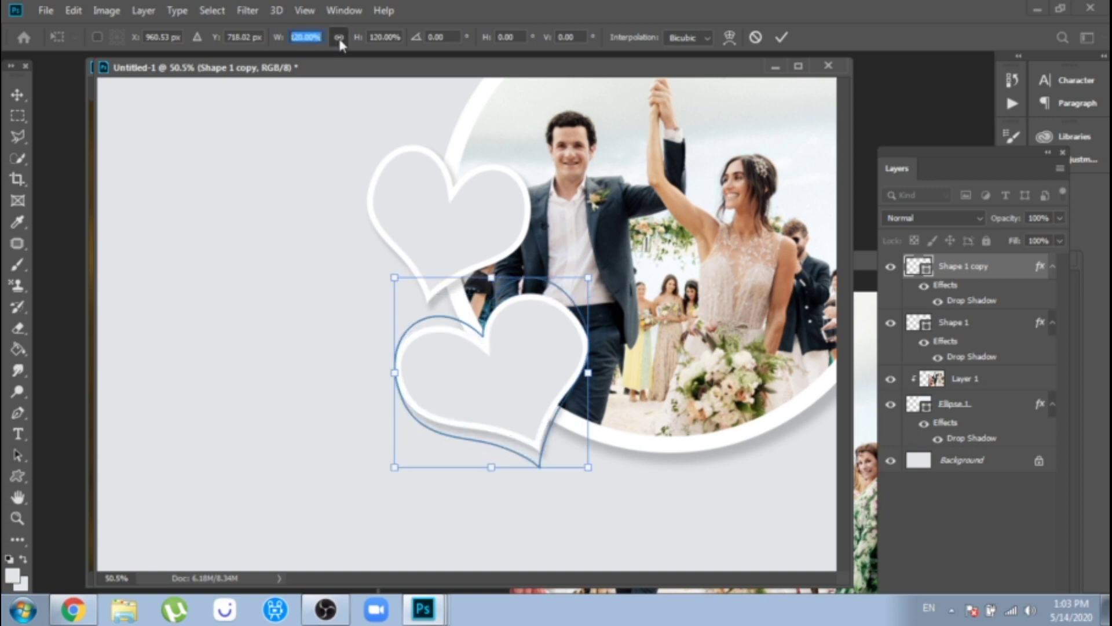
{"action": "mouse_move", "coordinate": [527, 364]}
{"action": "left_mouse_down"}
{"action": "mouse_move", "coordinate": [543, 360]}
{"action": "mouse_move", "coordinate": [540, 375]}
{"action": "left_mouse_up"}
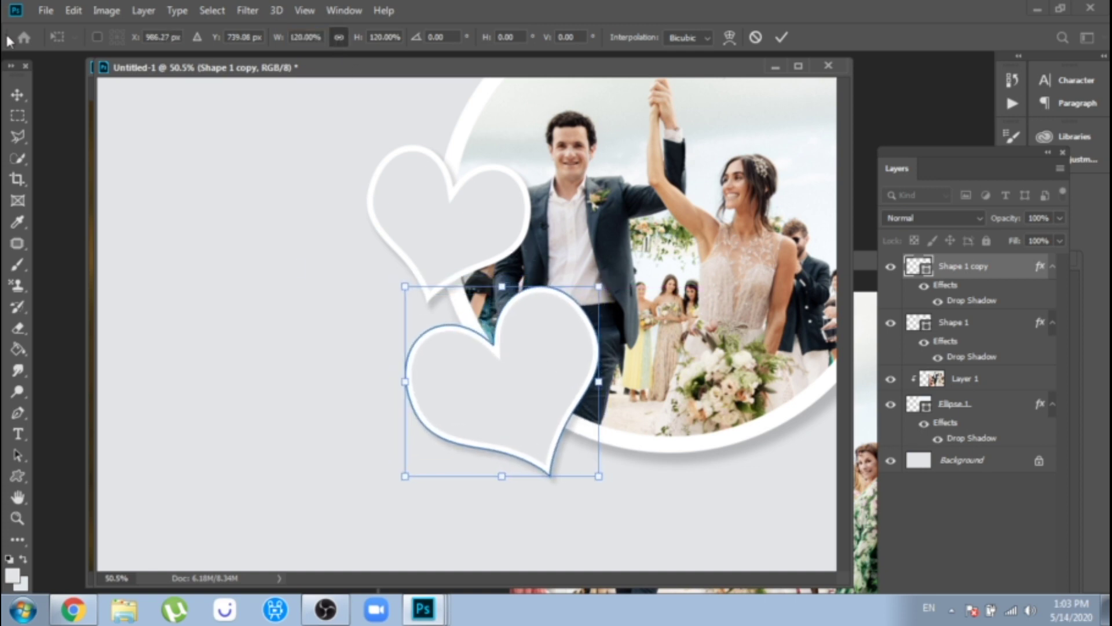
{"action": "key", "text": "Return"}
Step: Duplicate the enlarged heart, place the copy over the circle's lower edge, and rotate it about 45.66 degrees clockwise
{"action": "key", "text": "ctrl+j"}
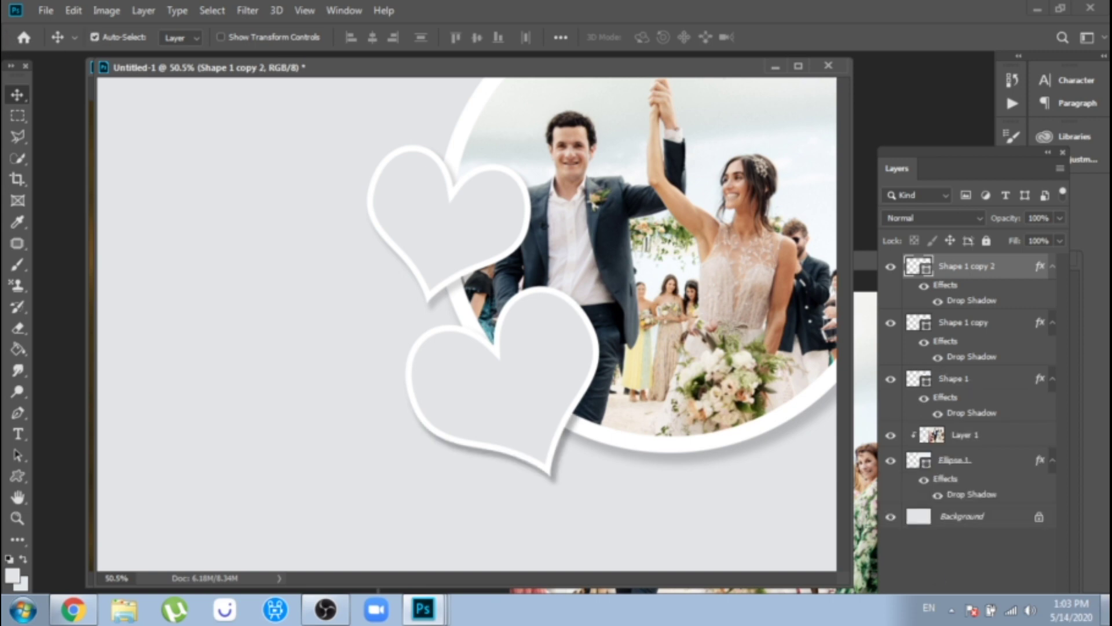
{"action": "left_click_drag", "start_coordinate": [574, 349], "coordinate": [757, 414]}
{"action": "key", "text": "ctrl+t"}
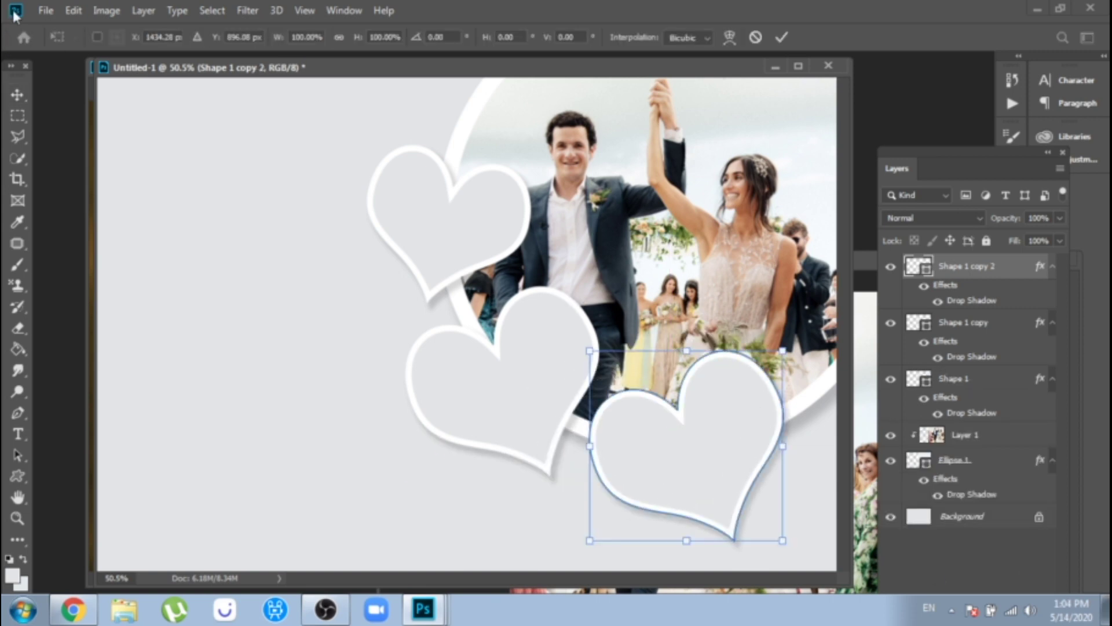
{"action": "right_click", "coordinate": [716, 438]}
{"action": "left_click", "coordinate": [769, 257]}
{"action": "left_click_drag", "start_coordinate": [783, 351], "coordinate": [742, 450]}
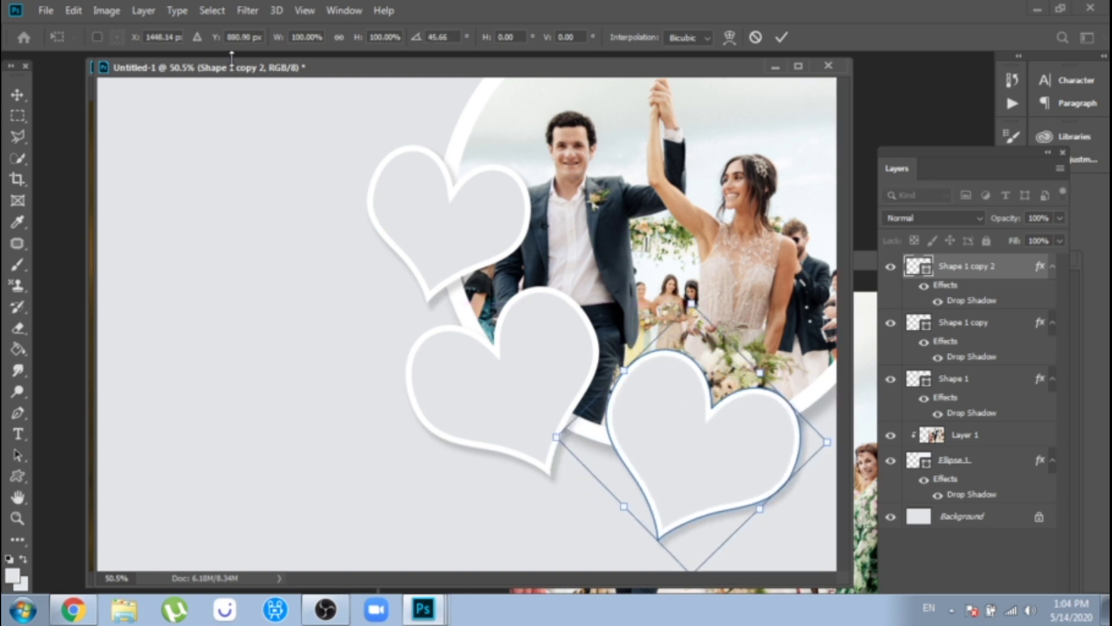
Step: Scale the third heart proportionally to 80%
{"action": "left_click", "coordinate": [339, 37]}
{"action": "left_click_drag", "start_coordinate": [306, 38], "coordinate": [274, 40]}
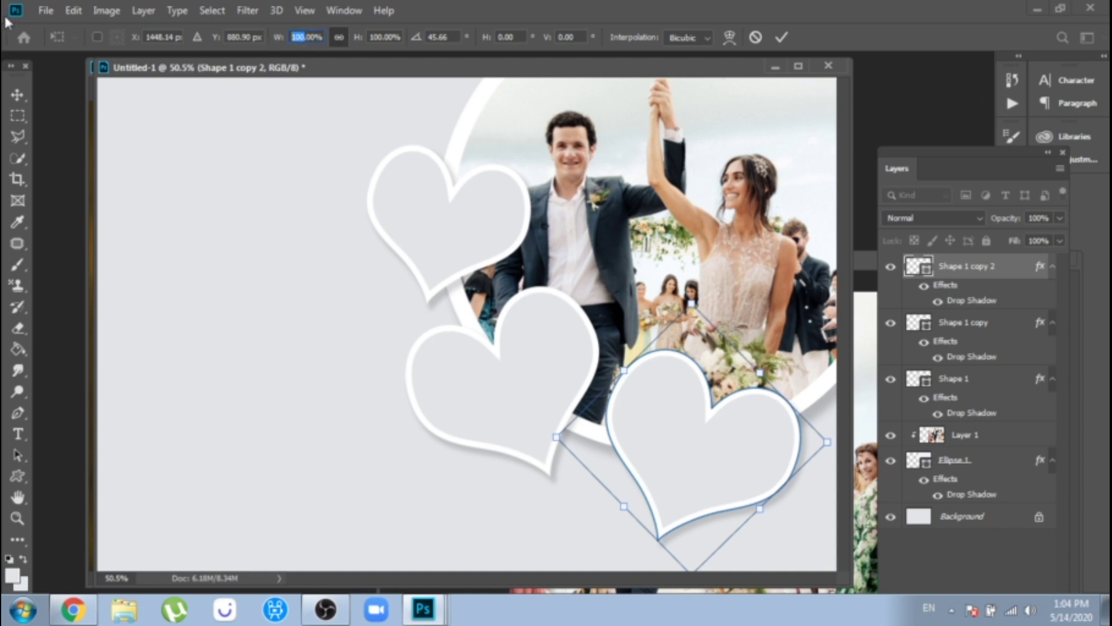
{"action": "type", "text": "90."}
{"action": "key", "text": "Return"}
{"action": "key", "text": "BackSpace"}
{"action": "key", "text": "BackSpace"}
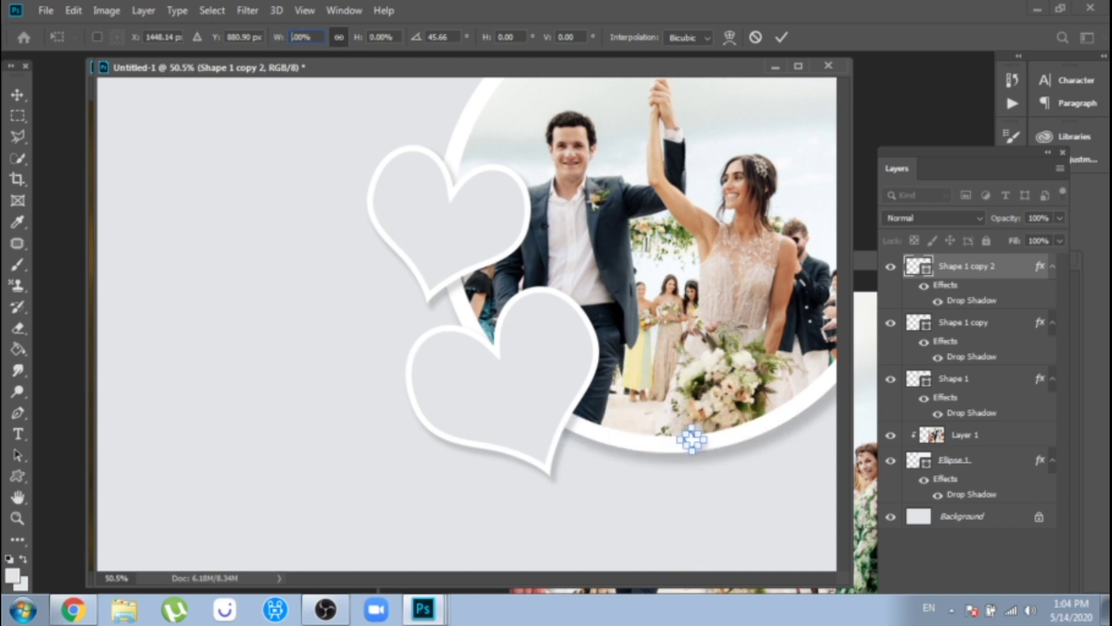
{"action": "type", "text": "80."}
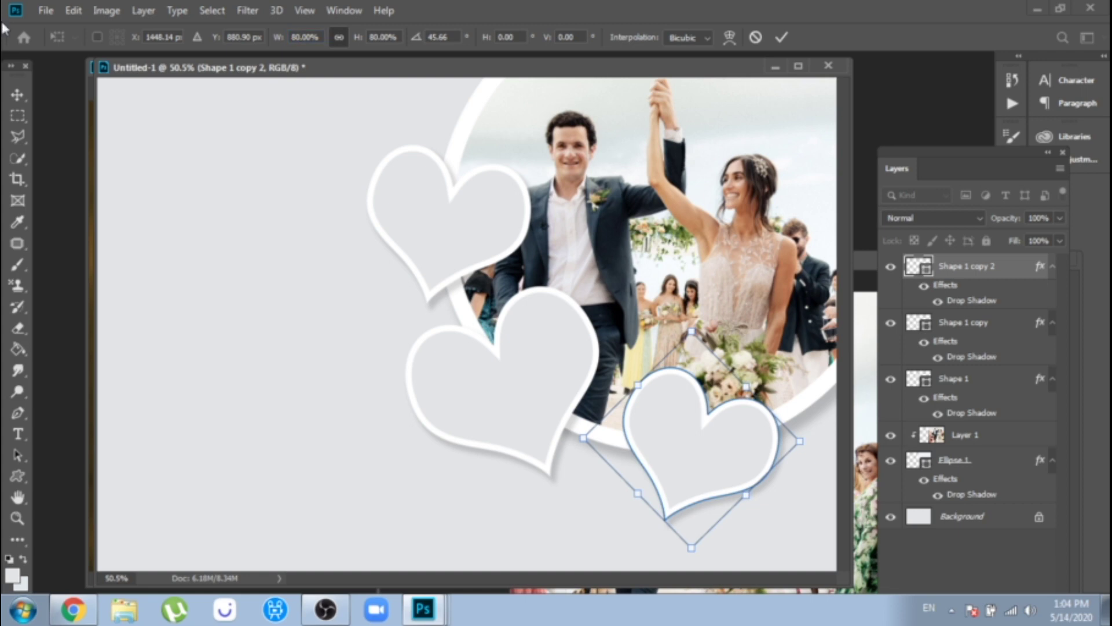
{"action": "key", "text": "Escape"}
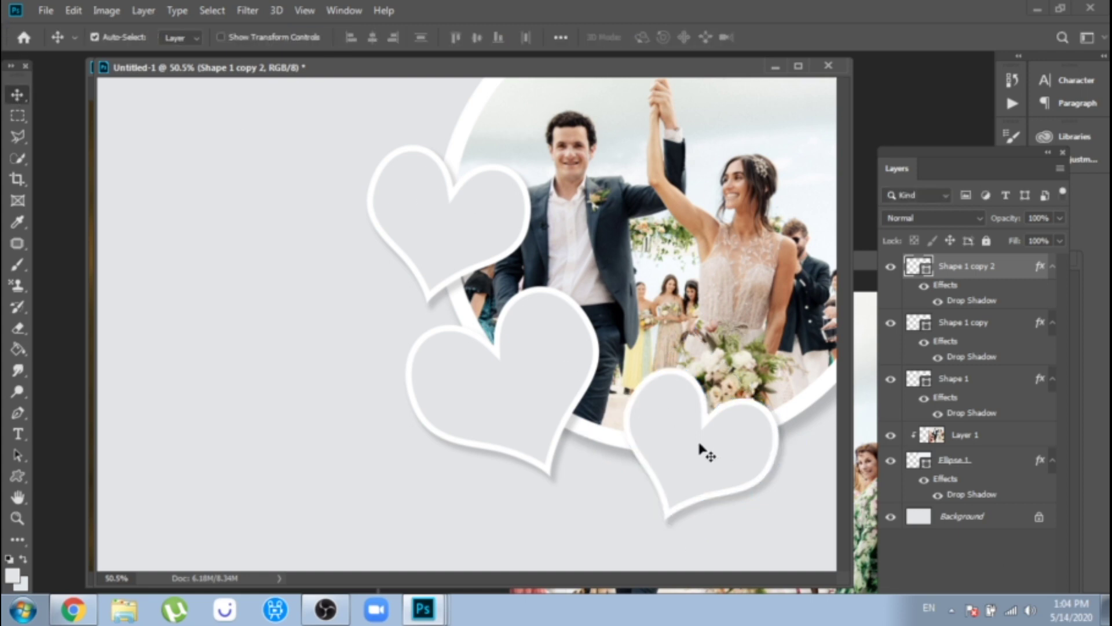
Step: Rotate the third heart slightly counterclockwise and commit the transform
{"action": "key", "text": "ctrl+t"}
{"action": "right_click", "coordinate": [682, 427]}
{"action": "left_click", "coordinate": [721, 250]}
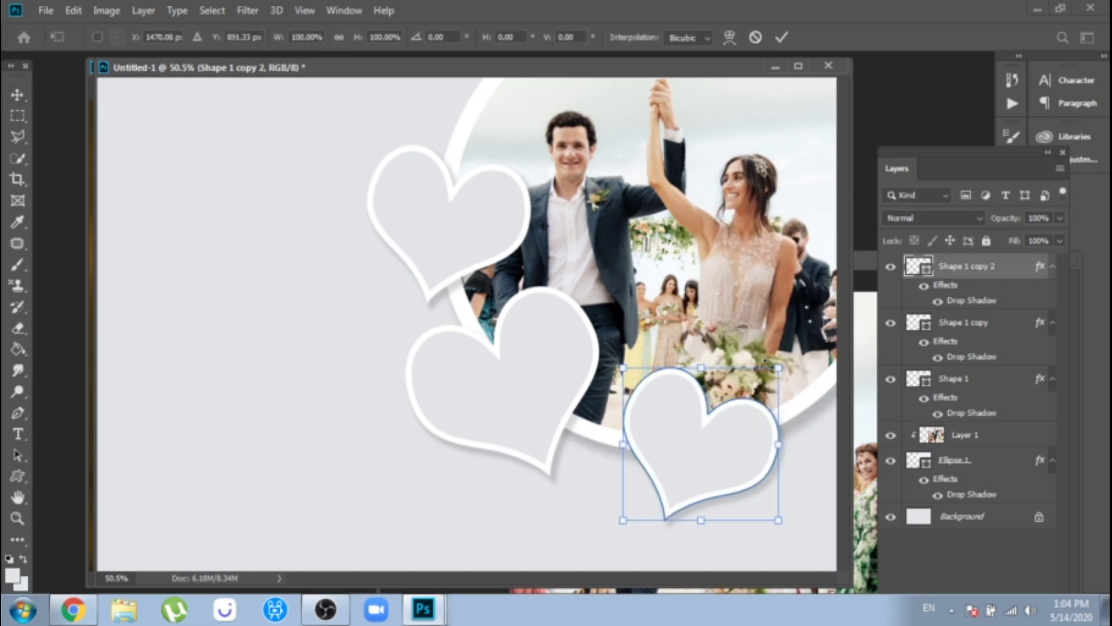
{"action": "left_click_drag", "start_coordinate": [766, 362], "coordinate": [753, 361]}
{"action": "key", "text": "Return"}
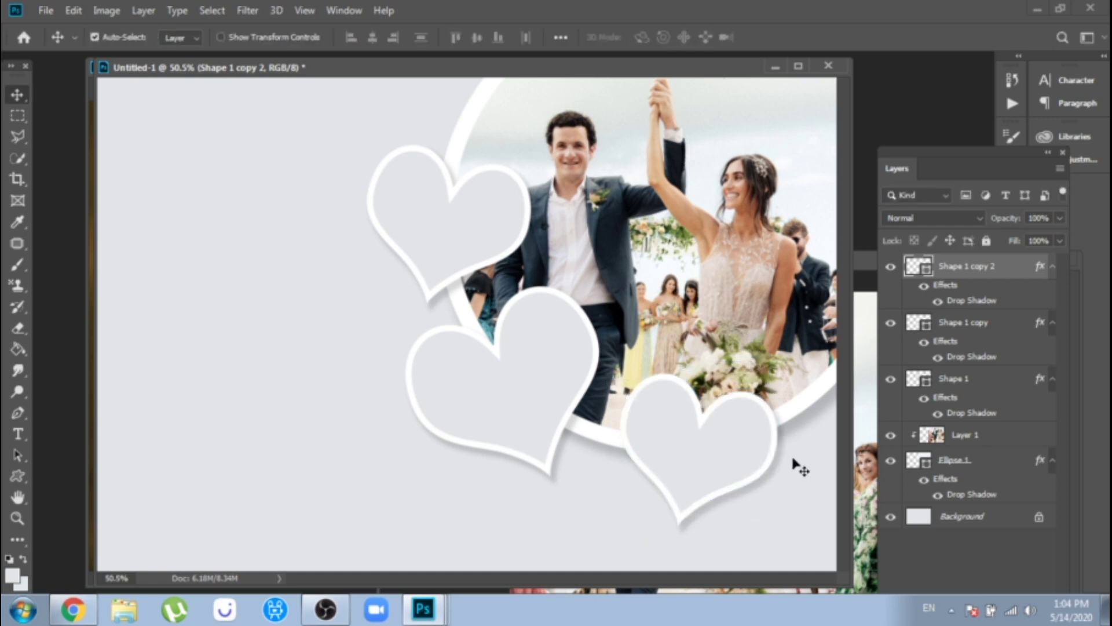
Step: Close the source document of the couple's photo and return to the collage
{"action": "left_click", "coordinate": [861, 535]}
{"action": "left_click_drag", "start_coordinate": [699, 266], "coordinate": [369, 279]}
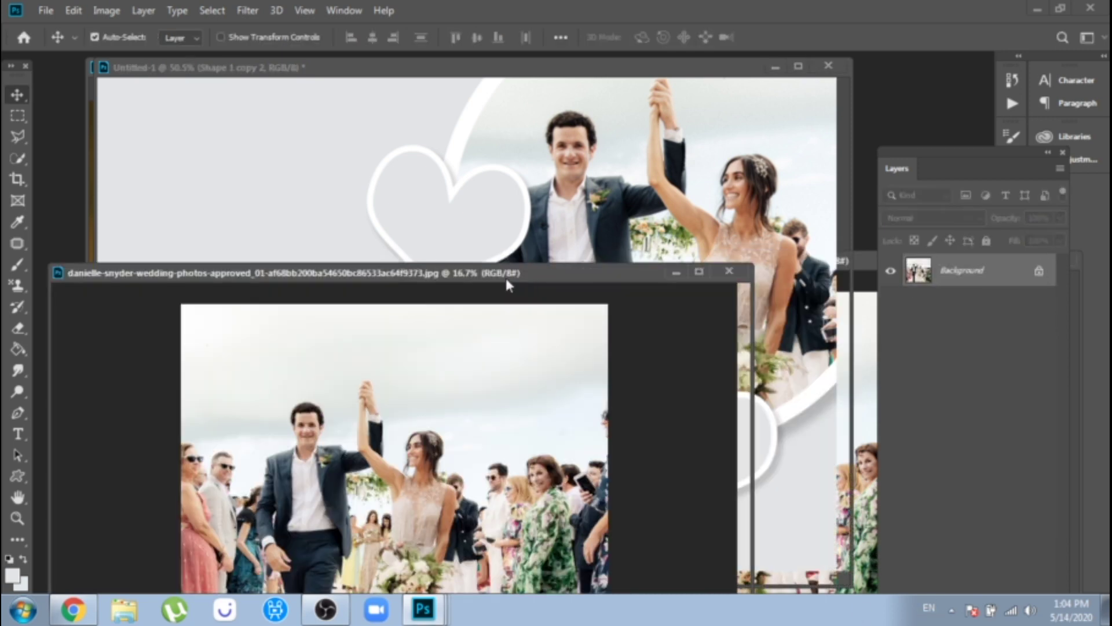
{"action": "left_click", "coordinate": [730, 271]}
{"action": "left_click", "coordinate": [423, 609]}
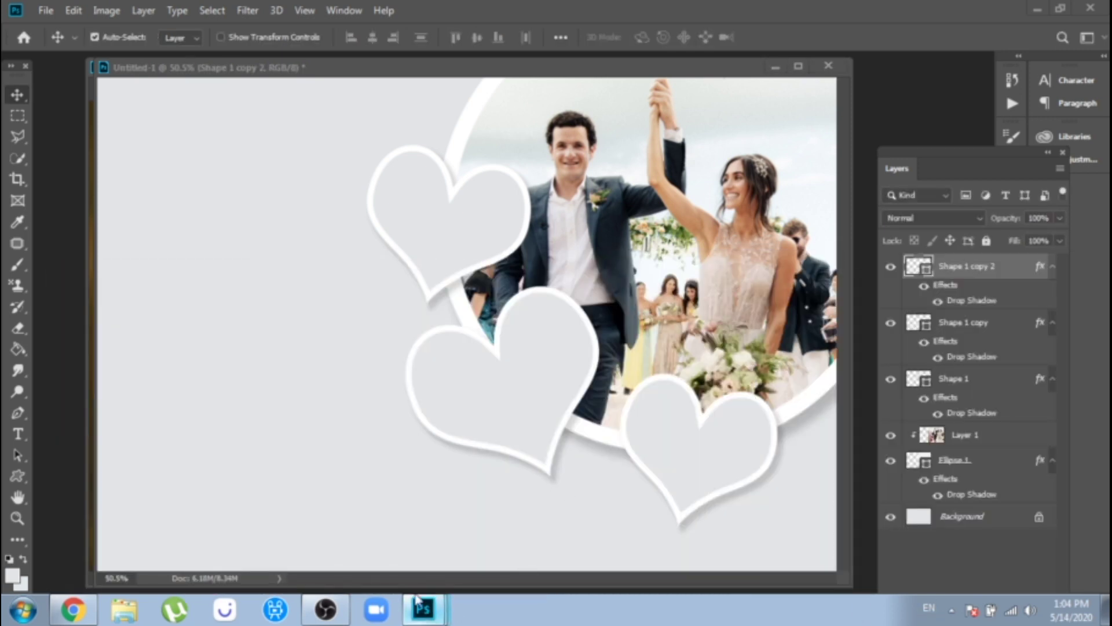
Step: Bring the ring photo into the collage and clip it to the third heart with a clipping mask
{"action": "left_click", "coordinate": [375, 546]}
{"action": "left_click_drag", "start_coordinate": [467, 238], "coordinate": [808, 321]}
{"action": "right_click", "coordinate": [954, 269]}
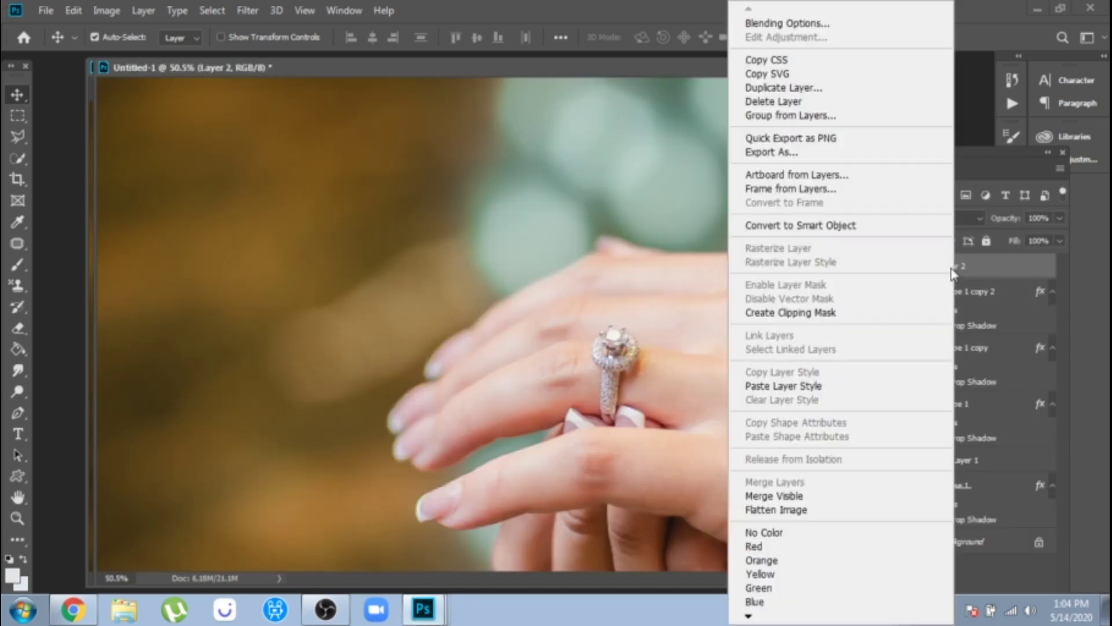
{"action": "left_click", "coordinate": [790, 315]}
Step: Scale the ring photo proportionally to 20% and position it inside the third heart
{"action": "key", "text": "ctrl+t"}
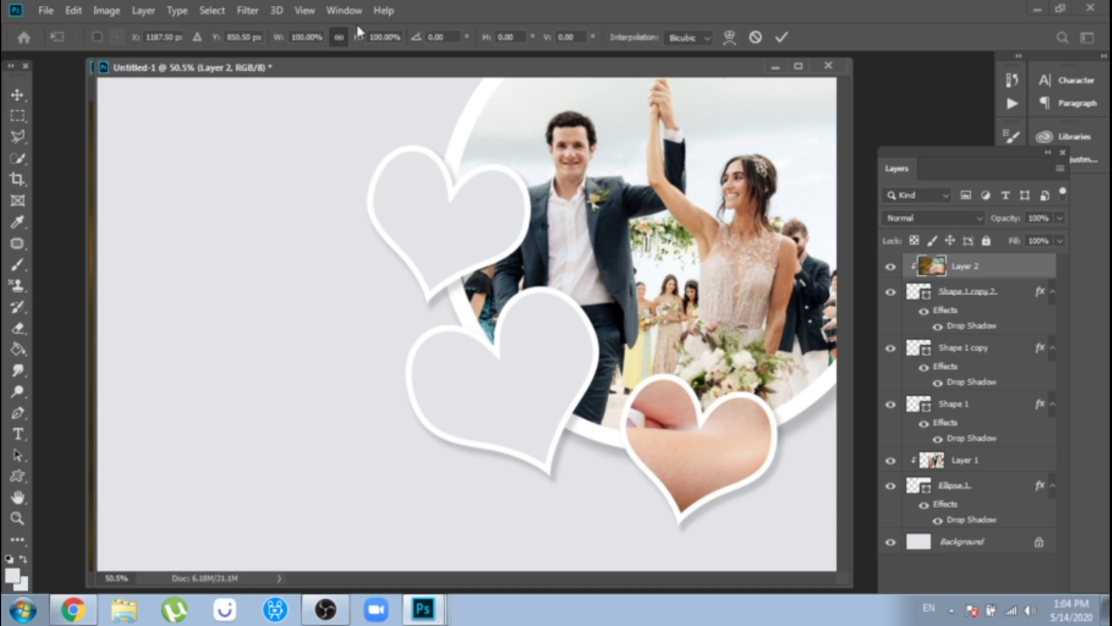
{"action": "type", "text": "50"}
{"action": "key", "text": "Return"}
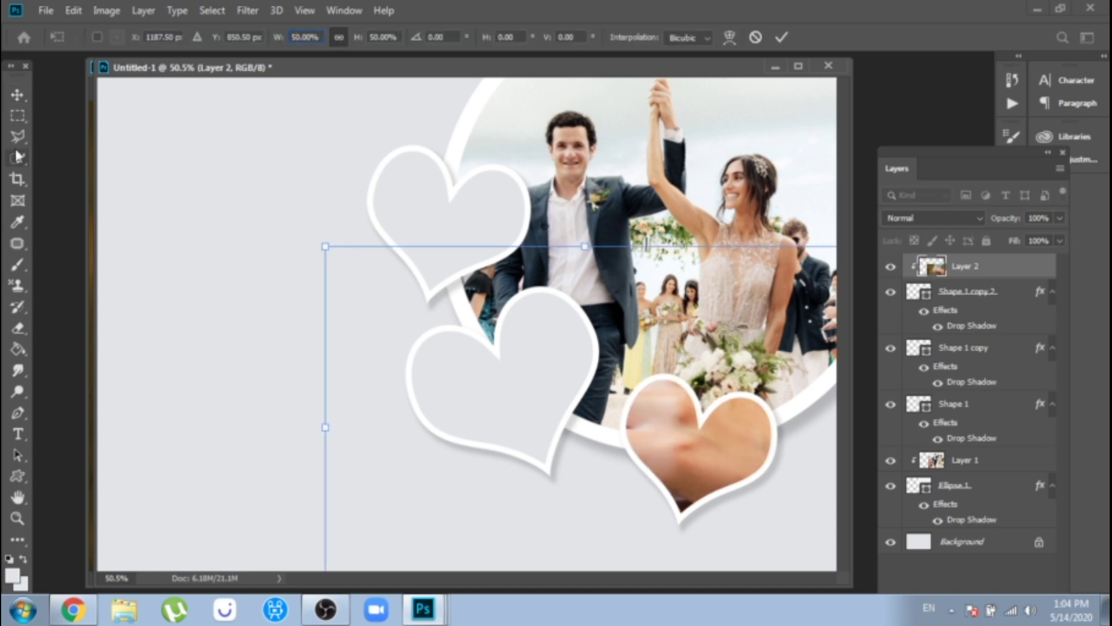
{"action": "type", "text": "20"}
{"action": "key", "text": "Return"}
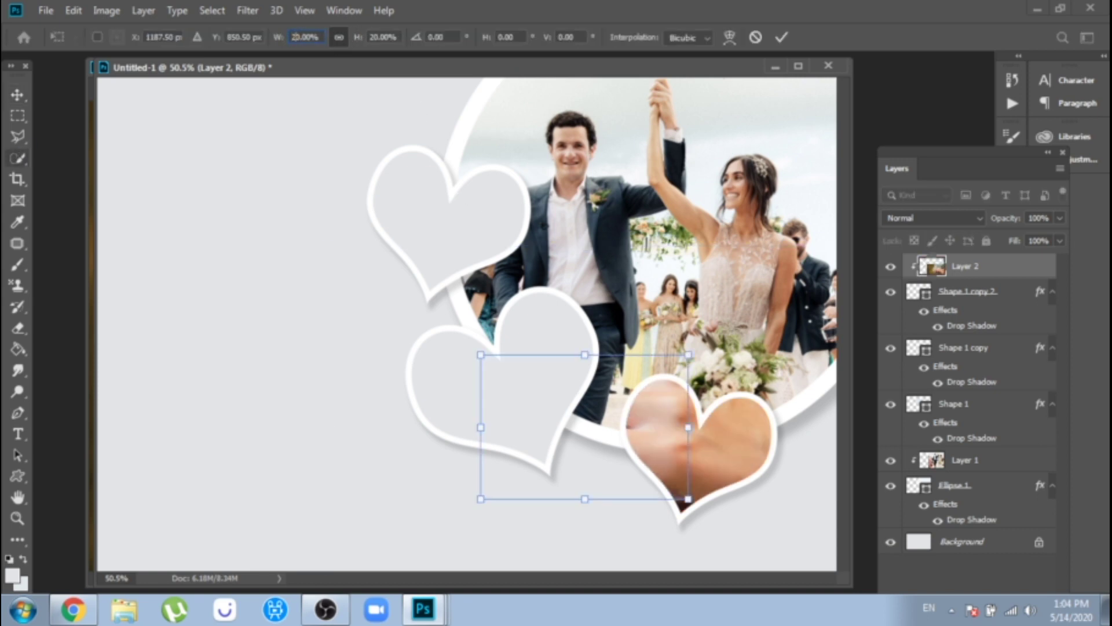
{"action": "left_click_drag", "start_coordinate": [627, 407], "coordinate": [715, 428]}
{"action": "key", "text": "Return"}
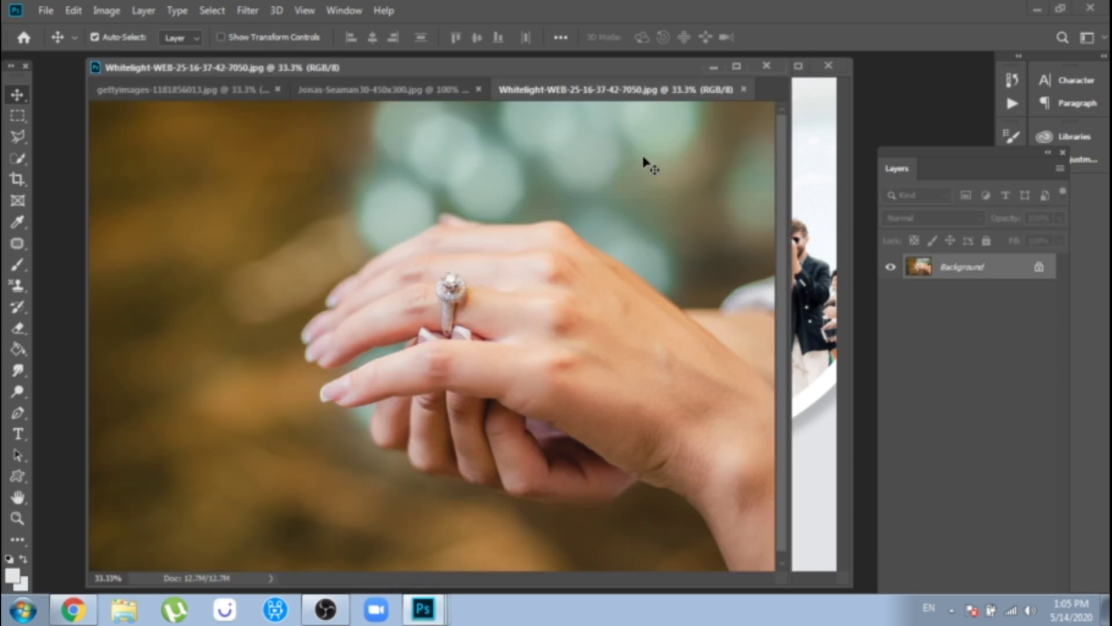
Step: Close the source document of the ring photo and switch to gettyimages-1181856013.jpg
{"action": "left_click", "coordinate": [743, 90]}
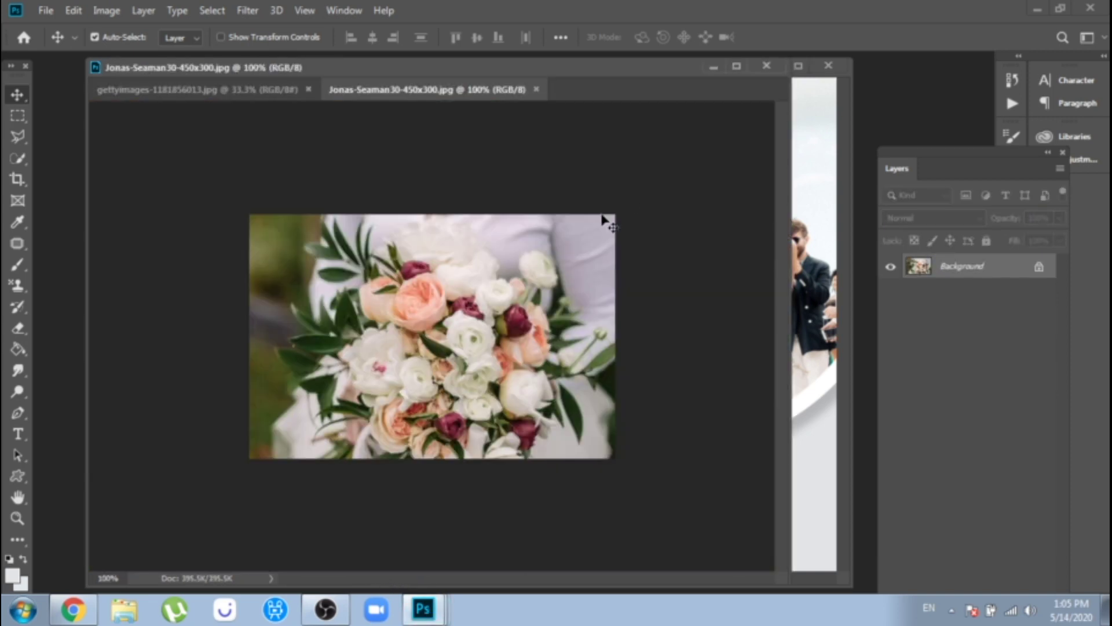
{"action": "left_click", "coordinate": [221, 92]}
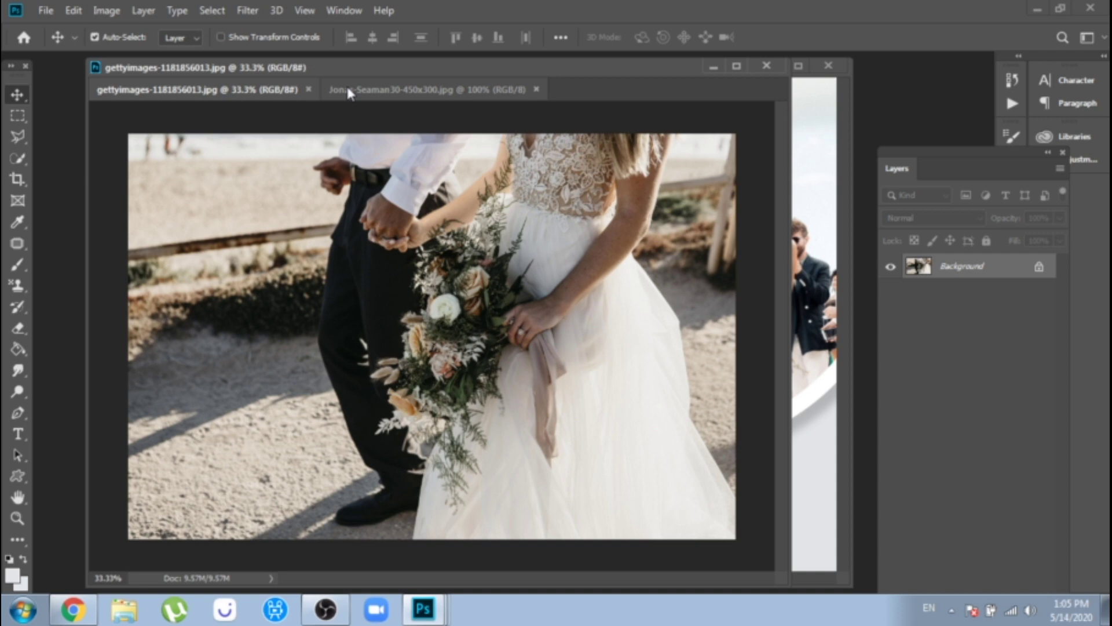
Step: Return to the collage, move the ring photo and its layer onto the middle heart, and clip it to that heart
{"action": "left_click", "coordinate": [713, 67]}
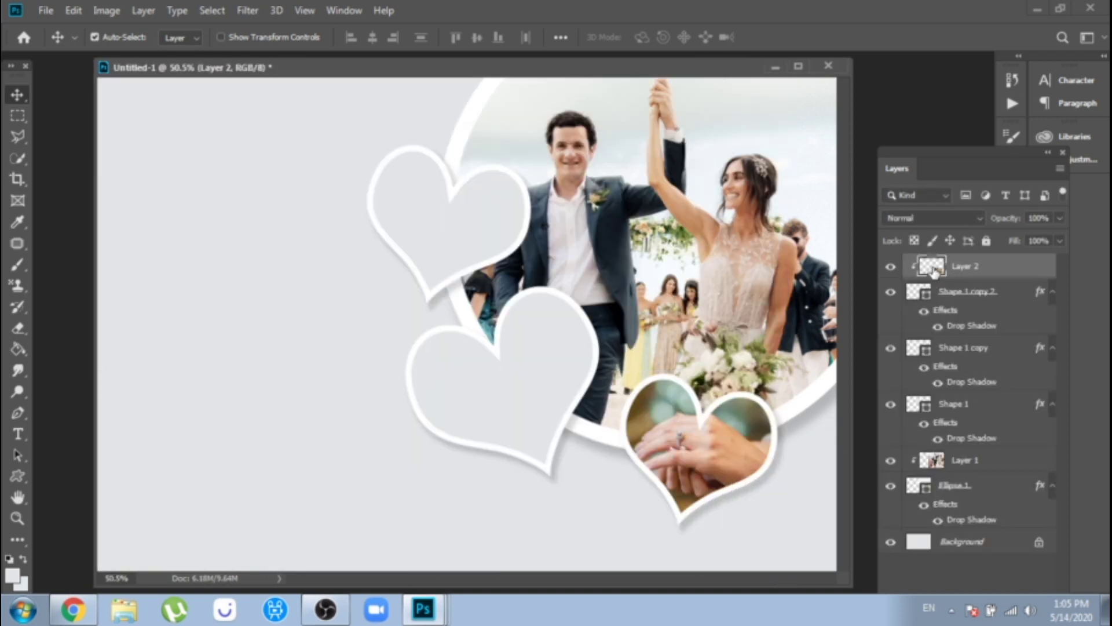
{"action": "left_click_drag", "start_coordinate": [934, 272], "coordinate": [926, 337]}
{"action": "left_click_drag", "start_coordinate": [596, 474], "coordinate": [420, 406]}
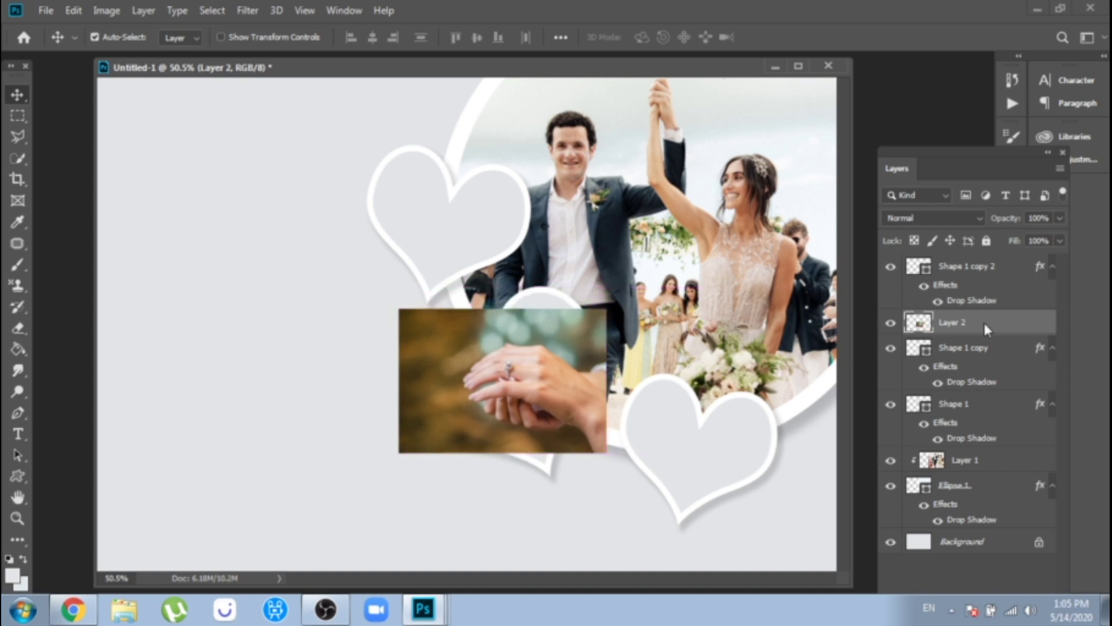
{"action": "right_click", "coordinate": [985, 322]}
{"action": "left_click", "coordinate": [828, 313]}
Step: Scale the ring photo proportionally to 130% and shift it slightly within the middle heart
{"action": "key", "text": "ctrl+t"}
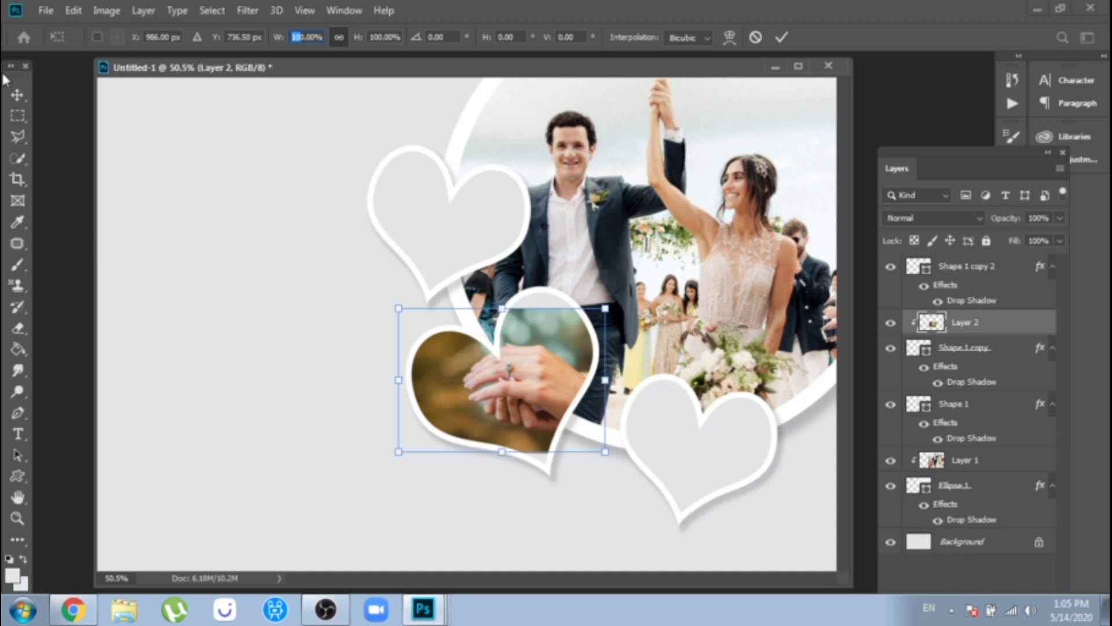
{"action": "type", "text": "130"}
{"action": "key", "text": "Return"}
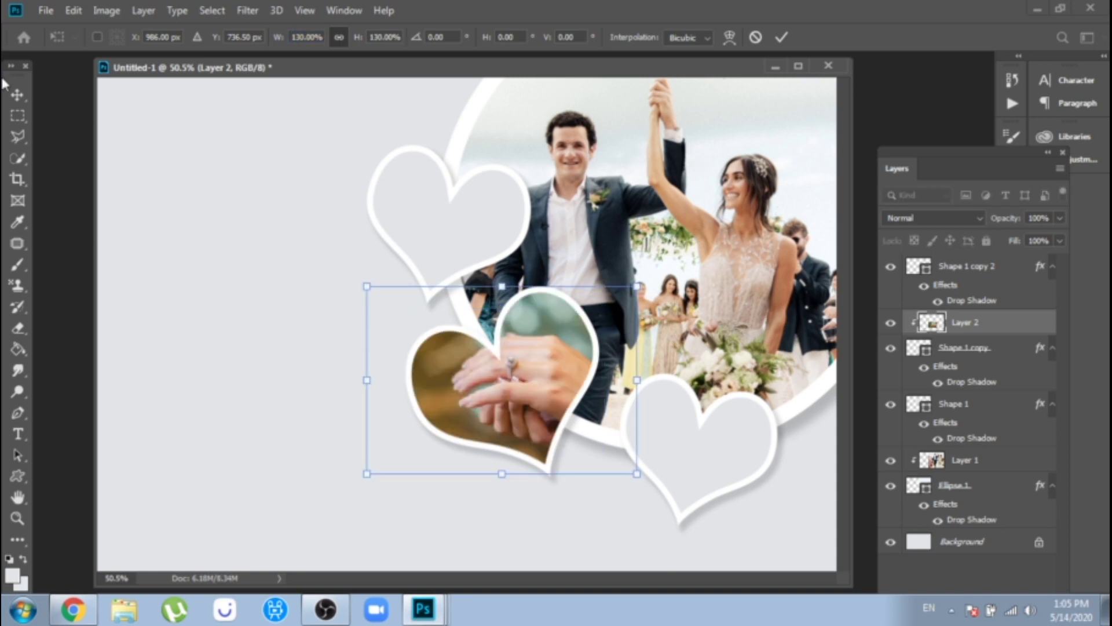
{"action": "left_click", "coordinate": [17, 94]}
{"action": "left_click_drag", "start_coordinate": [511, 393], "coordinate": [523, 392]}
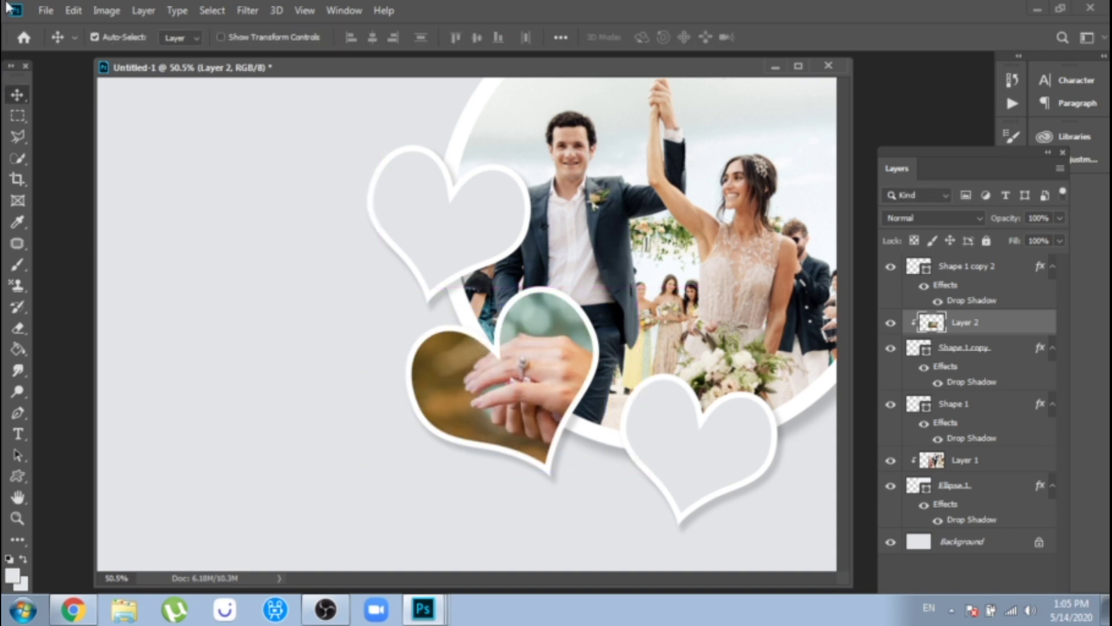
Step: Rotate the ring photo to about -17.7° and reposition it inside the middle heart
{"action": "key", "text": "ctrl+t"}
{"action": "right_click", "coordinate": [540, 395]}
{"action": "left_click", "coordinate": [578, 215]}
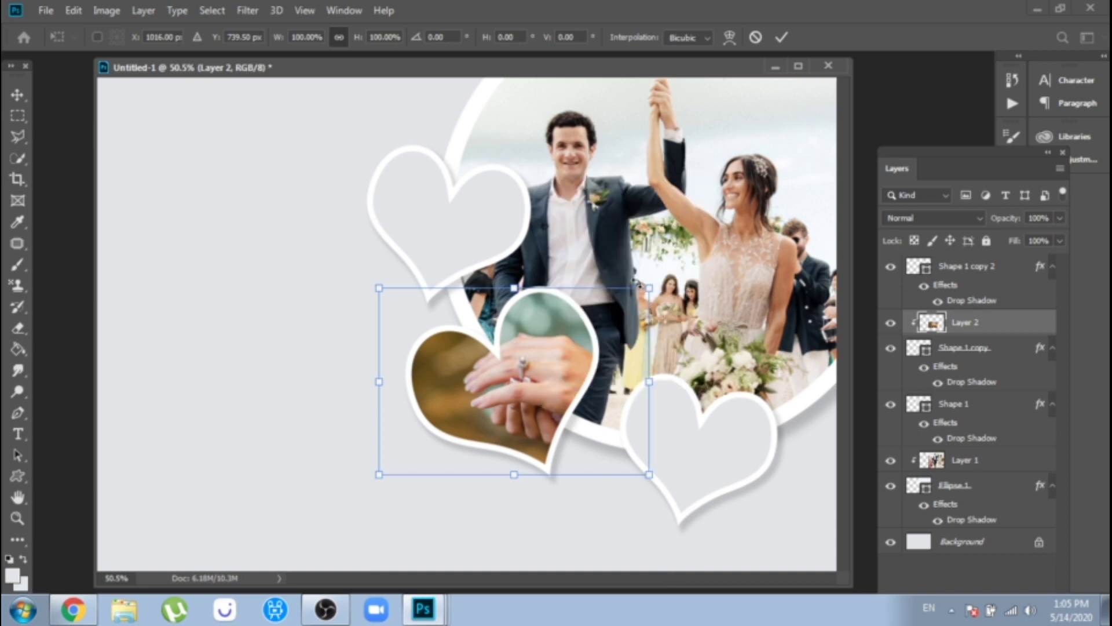
{"action": "left_click_drag", "start_coordinate": [636, 280], "coordinate": [599, 252]}
{"action": "left_click_drag", "start_coordinate": [557, 343], "coordinate": [559, 354]}
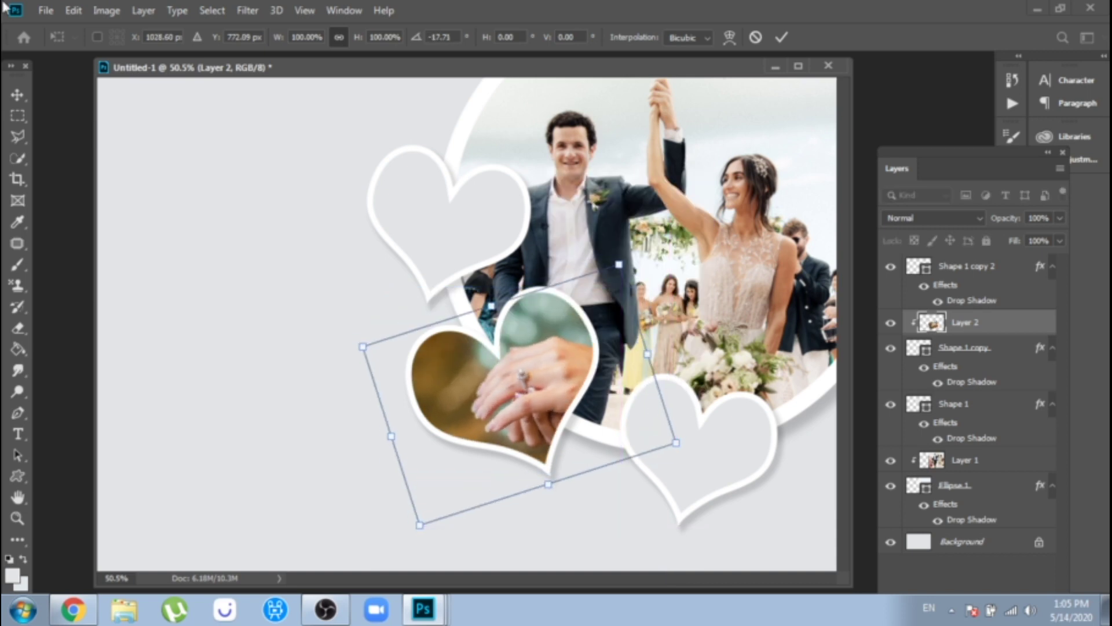
{"action": "key", "text": "Return"}
Step: Bring the hand-holding couple photo into the collage, place its layer above Shape 1, and clip it to the upper heart
{"action": "left_click", "coordinate": [425, 611]}
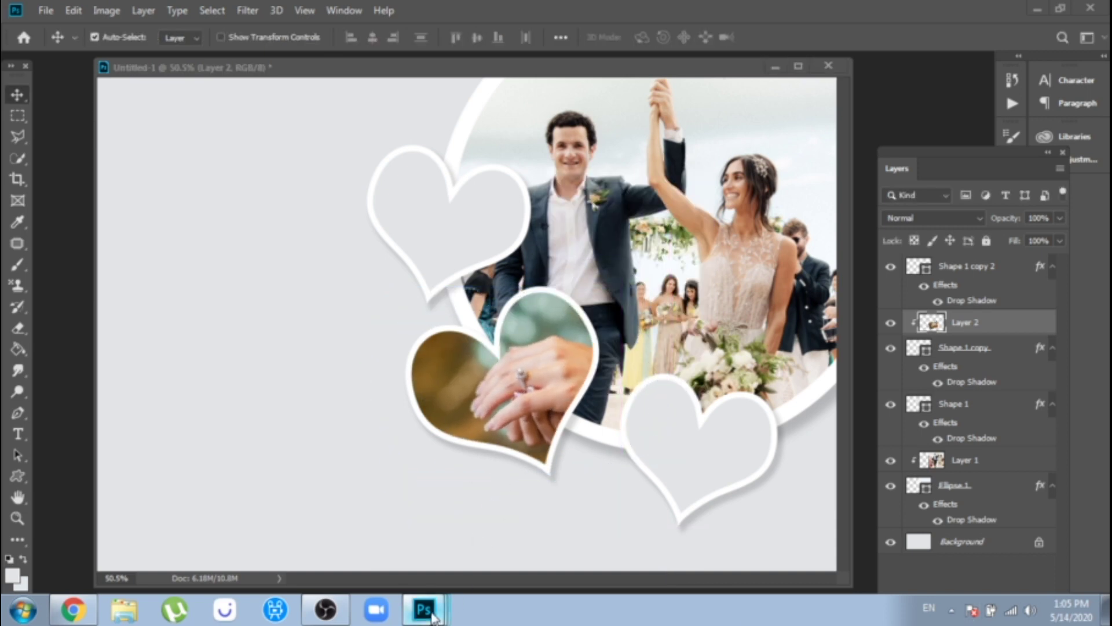
{"action": "left_click", "coordinate": [391, 543]}
{"action": "left_click_drag", "start_coordinate": [444, 347], "coordinate": [806, 467]}
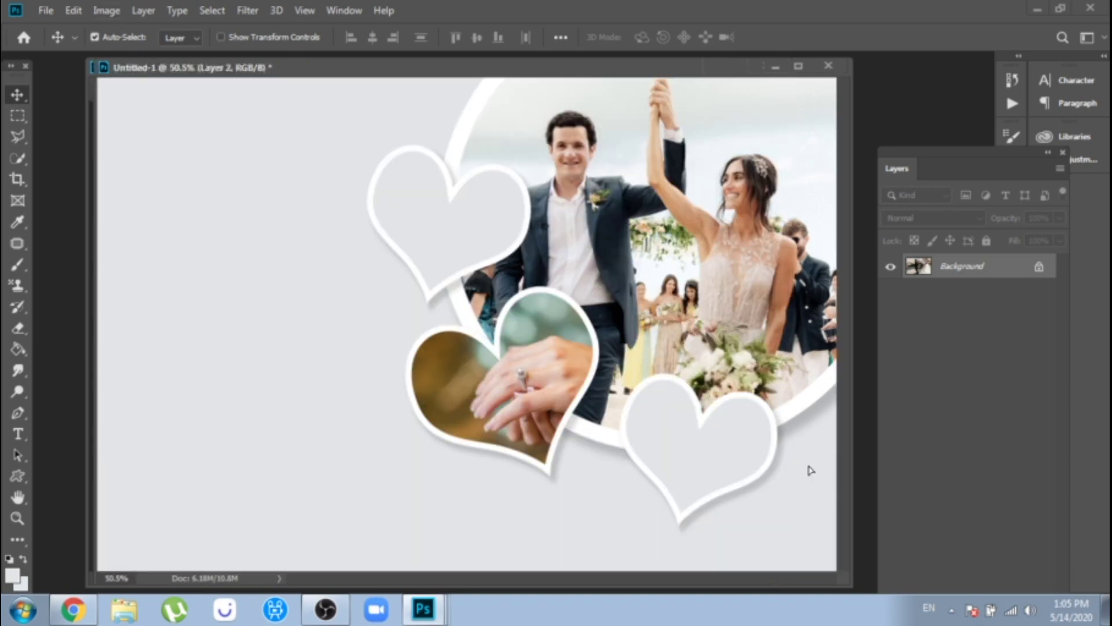
{"action": "left_click_drag", "start_coordinate": [784, 356], "coordinate": [476, 256]}
{"action": "left_click_drag", "start_coordinate": [975, 323], "coordinate": [975, 410]}
{"action": "right_click", "coordinate": [972, 403]}
{"action": "left_click", "coordinate": [811, 313]}
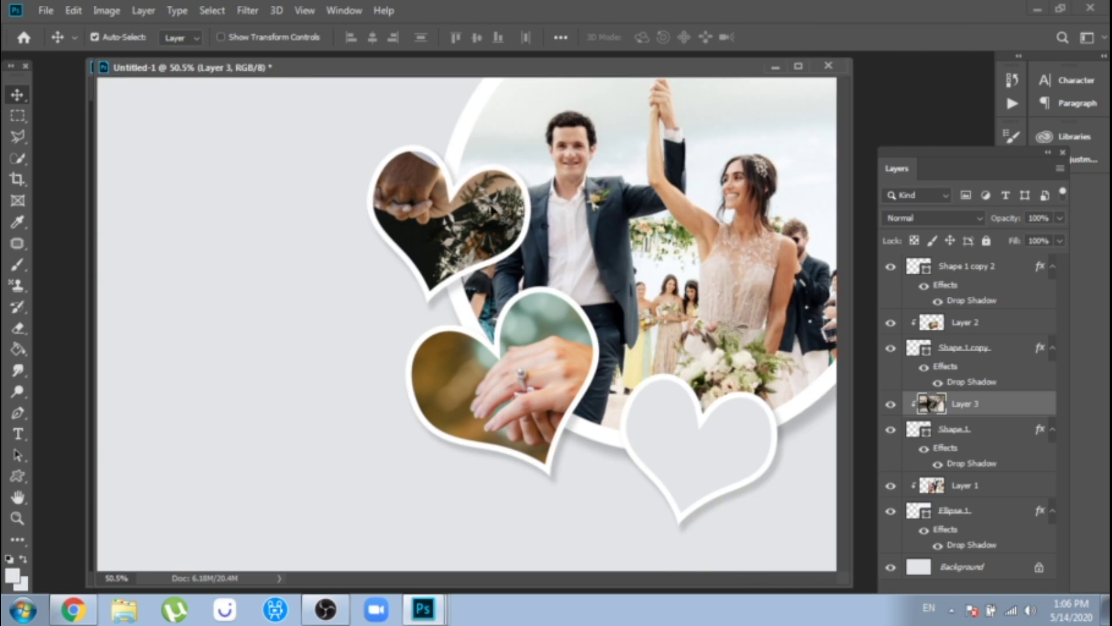
Step: Scale the hand-holding photo proportionally to 30% and position the bouquet and hands inside the upper heart
{"action": "key", "text": "ctrl+t"}
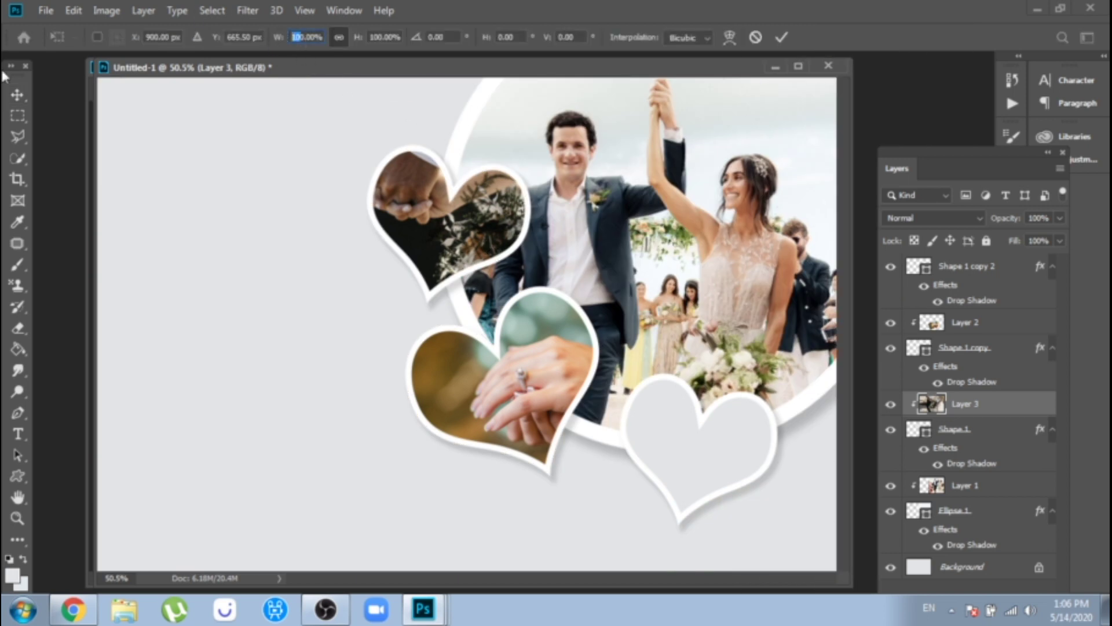
{"action": "type", "text": "30"}
{"action": "key", "text": "Return"}
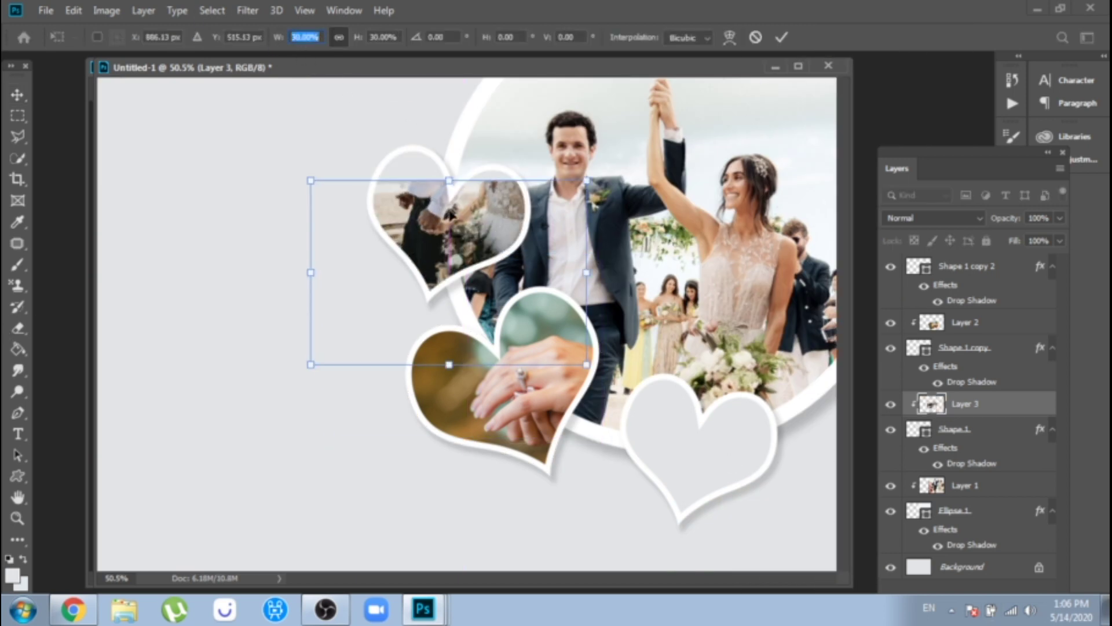
{"action": "left_click_drag", "start_coordinate": [451, 215], "coordinate": [439, 186]}
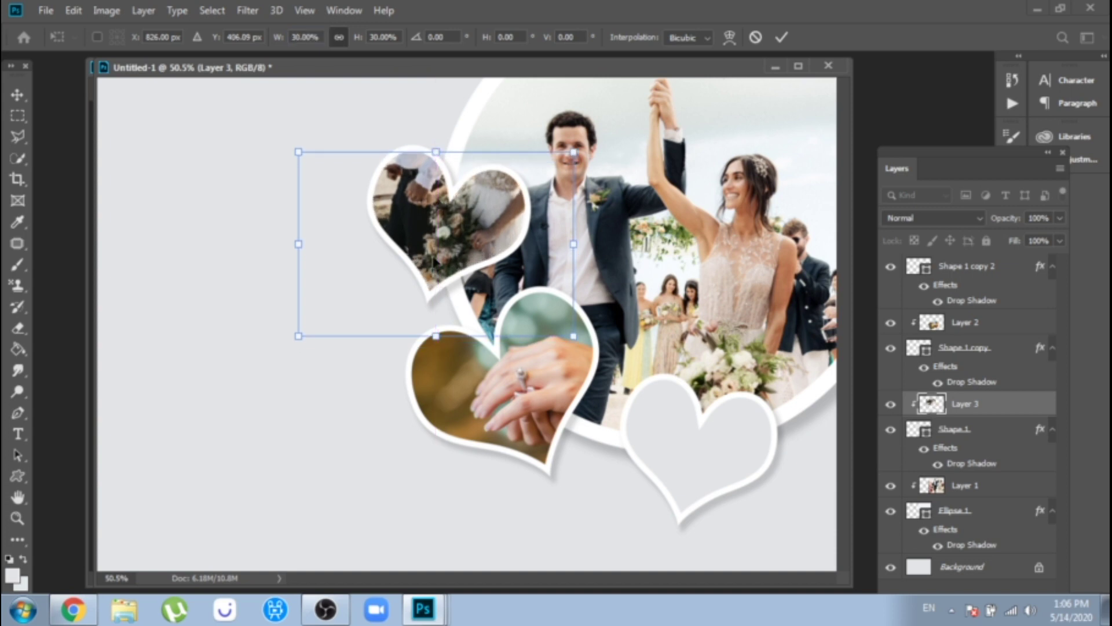
{"action": "key", "text": "Return"}
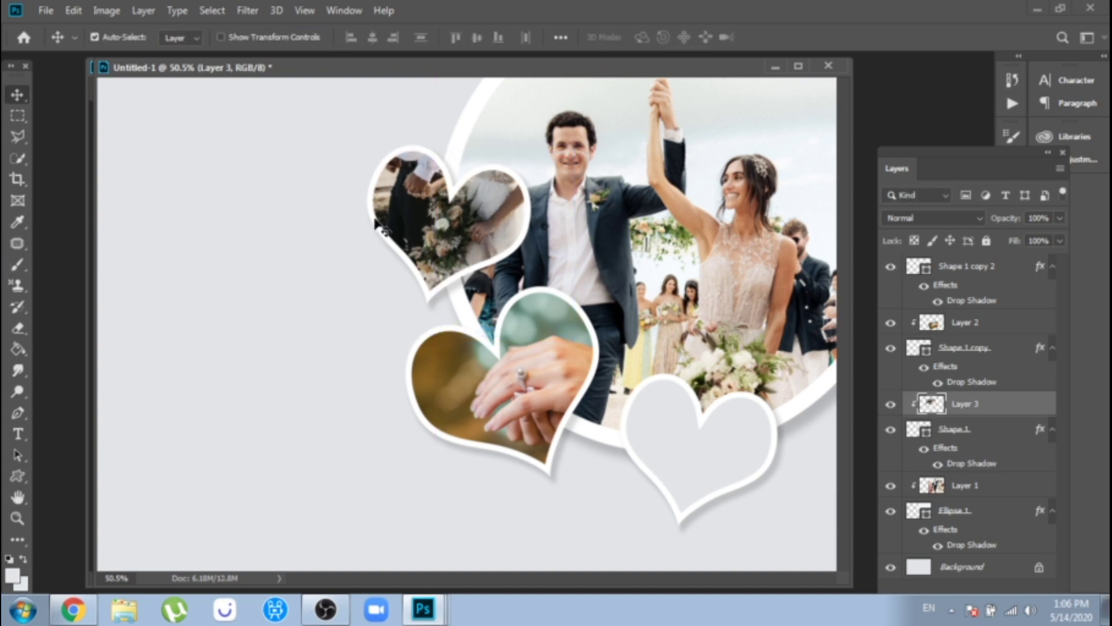
Step: Bring the bouquet photo into the collage over the lower heart and clip it to that heart
{"action": "left_click", "coordinate": [707, 451]}
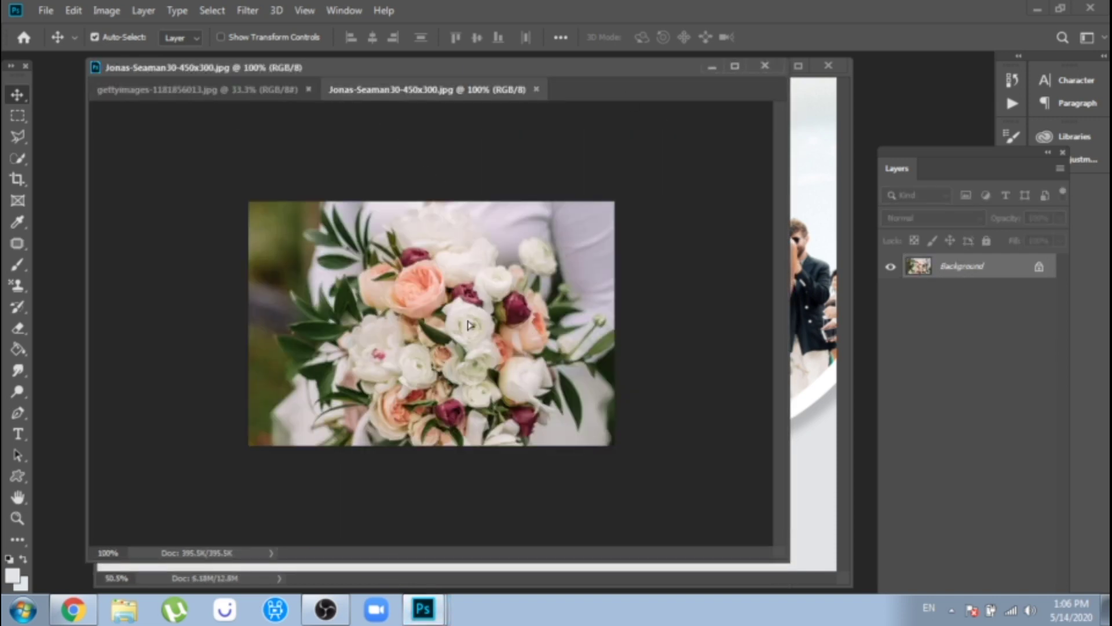
{"action": "left_click_drag", "start_coordinate": [471, 325], "coordinate": [698, 440]}
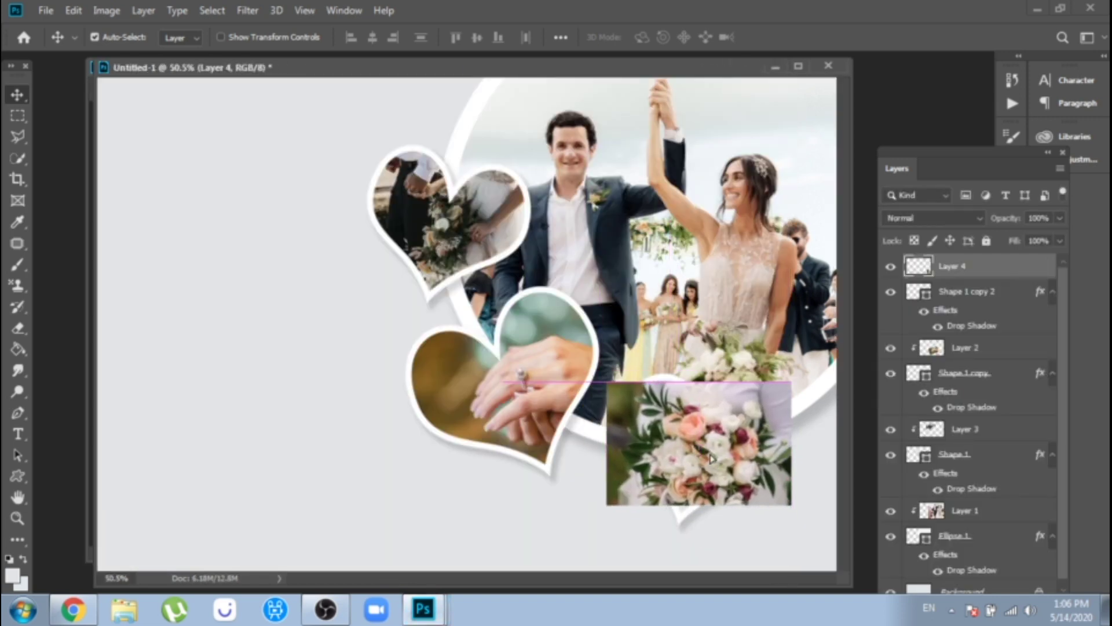
{"action": "right_click", "coordinate": [948, 272]}
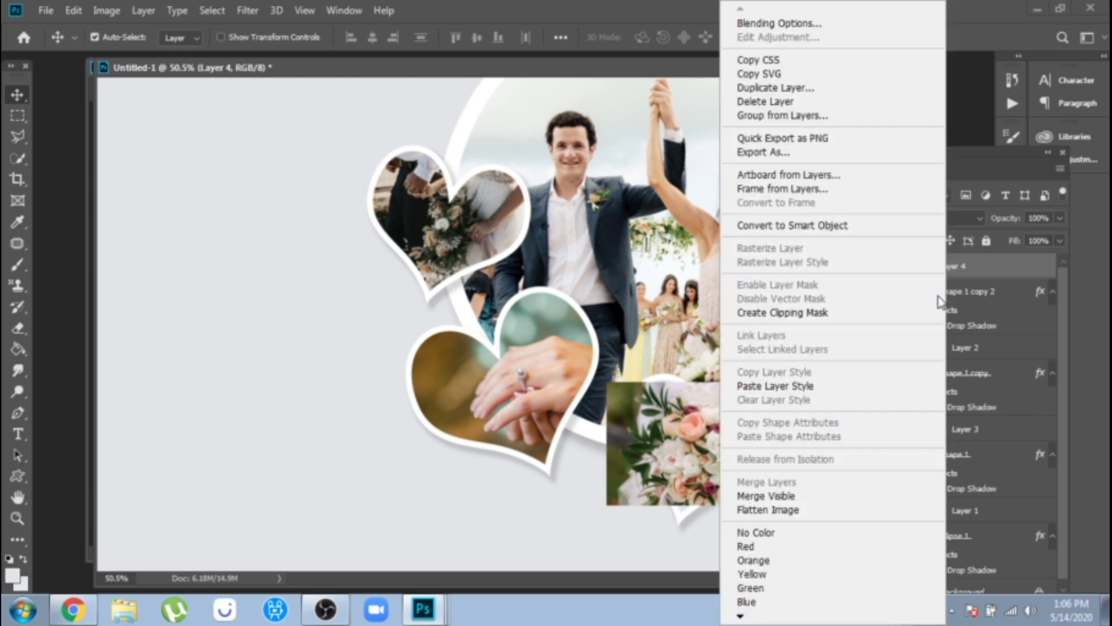
{"action": "left_click", "coordinate": [764, 317]}
Step: Scale the bouquet photo proportionally to 110% inside the lower heart
{"action": "key", "text": "ctrl+t"}
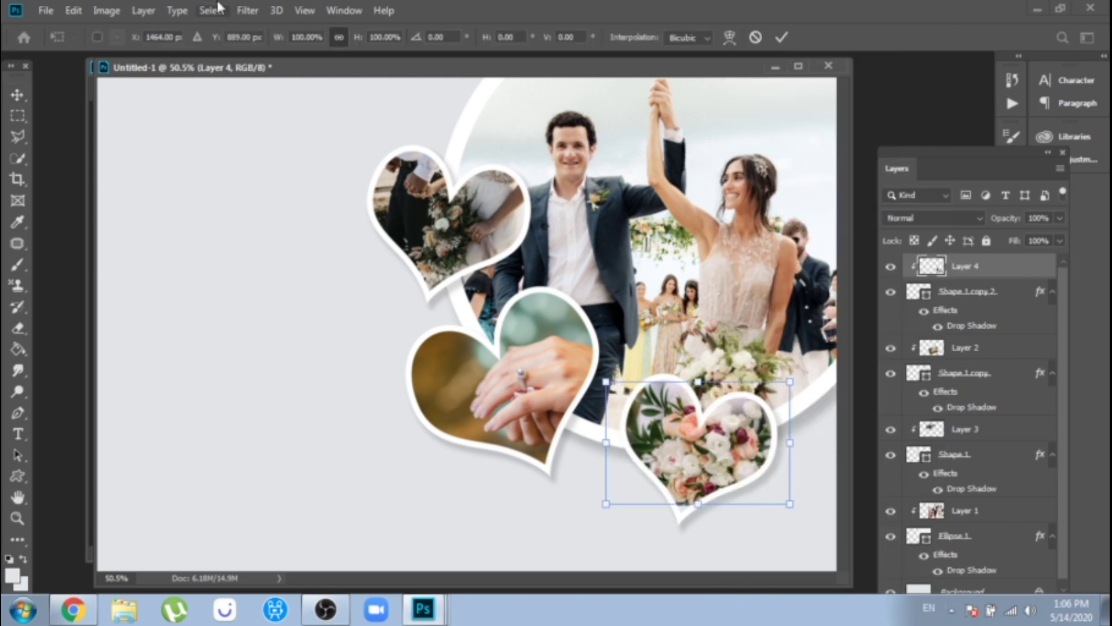
{"action": "left_click", "coordinate": [302, 40]}
{"action": "type", "text": "110"}
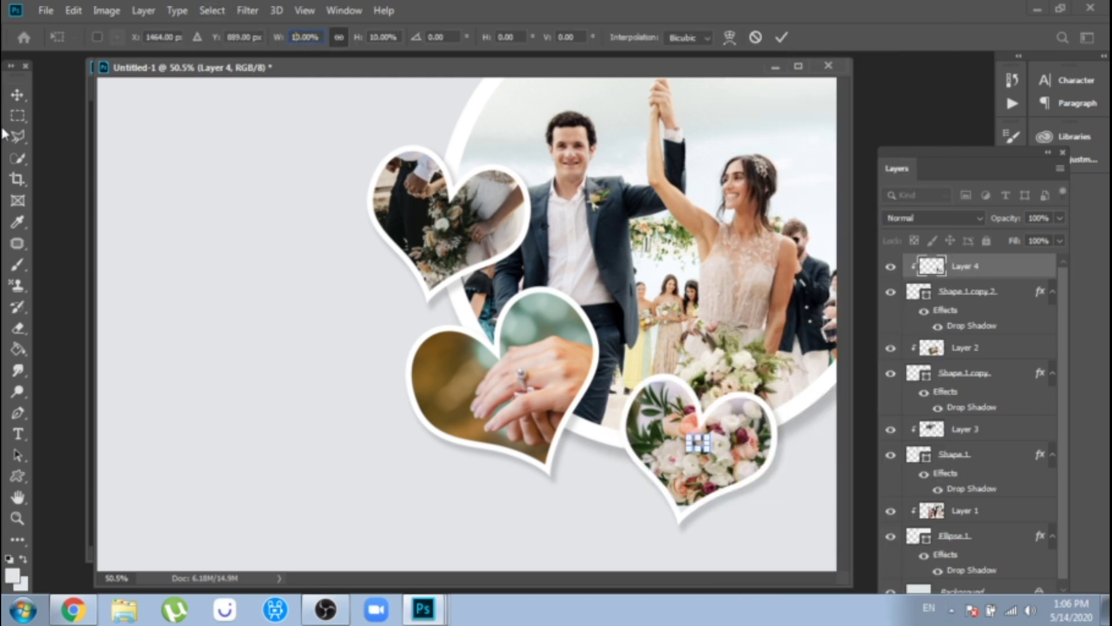
{"action": "key", "text": "Return"}
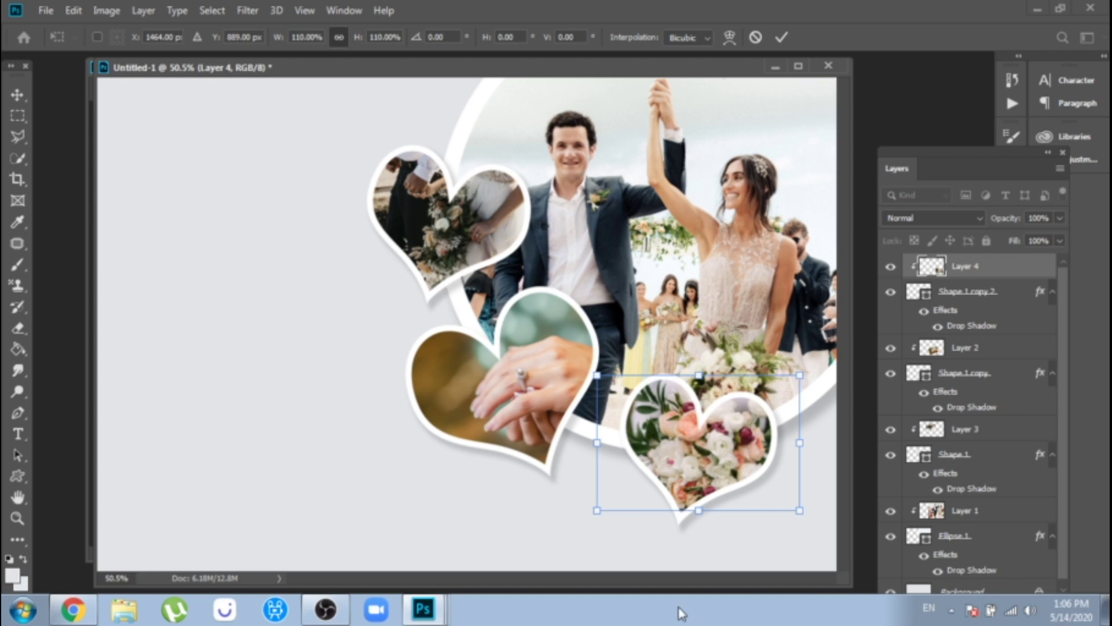
{"action": "key", "text": "Return"}
Step: Rotate the bouquet photo to about -7.6° inside the lower heart
{"action": "key", "text": "ctrl+t"}
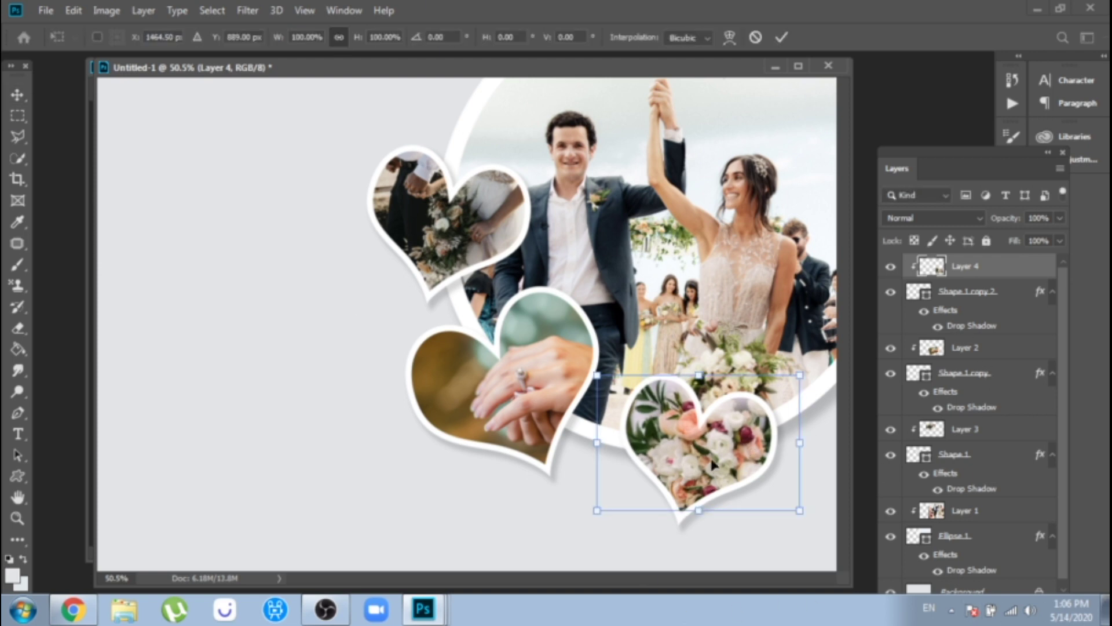
{"action": "right_click", "coordinate": [747, 447]}
{"action": "left_click", "coordinate": [753, 279]}
{"action": "left_click_drag", "start_coordinate": [810, 384], "coordinate": [805, 405]}
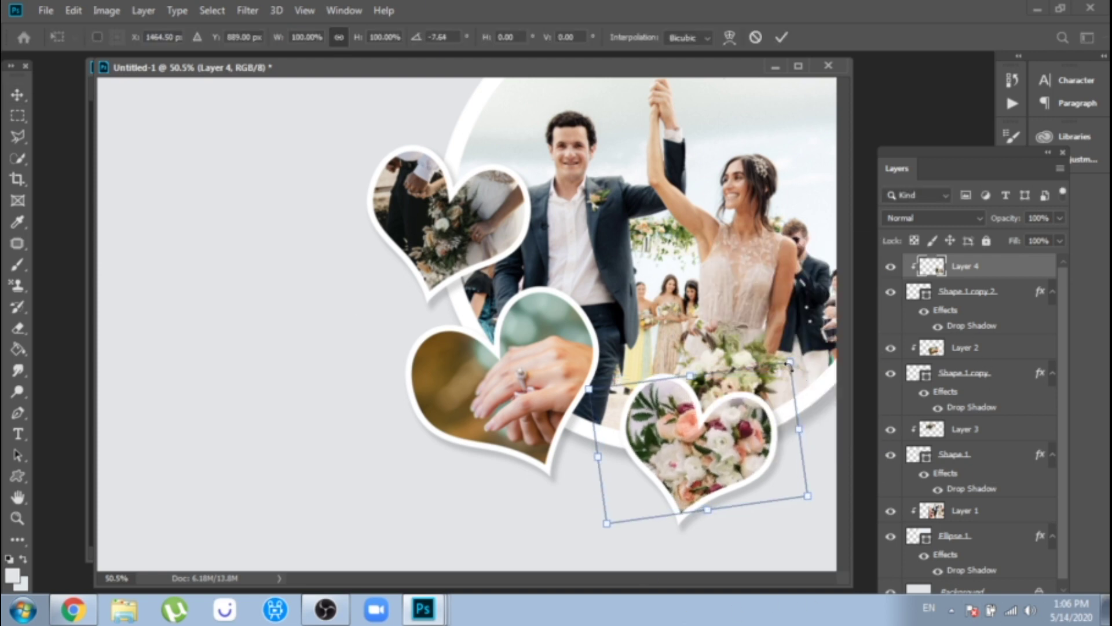
{"action": "key", "text": "Escape"}
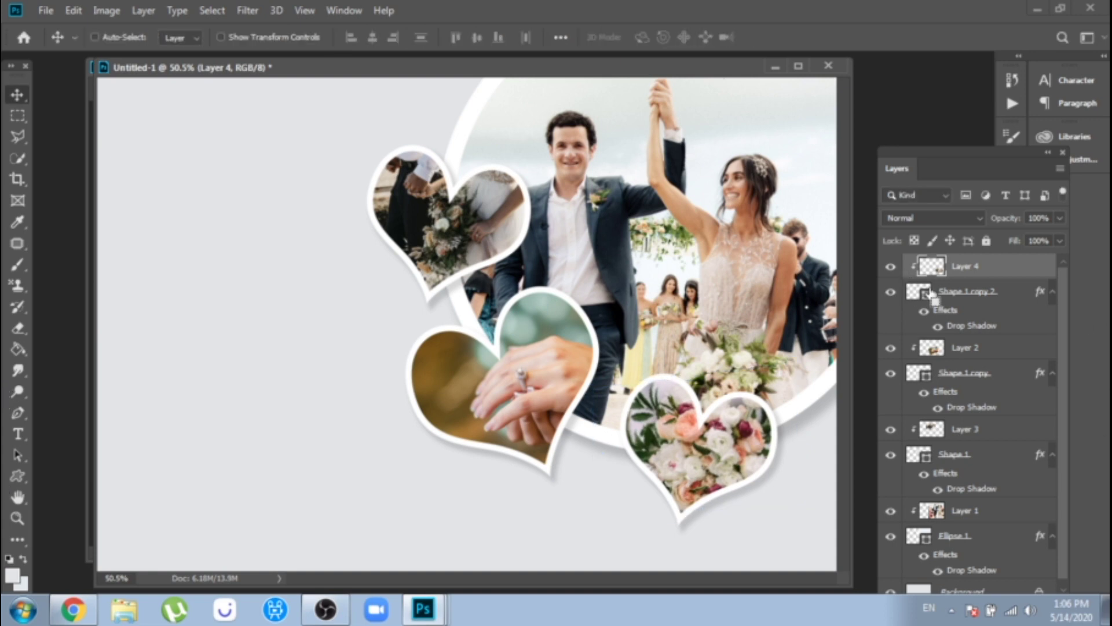
{"action": "left_click", "coordinate": [736, 421], "text": "ctrl"}
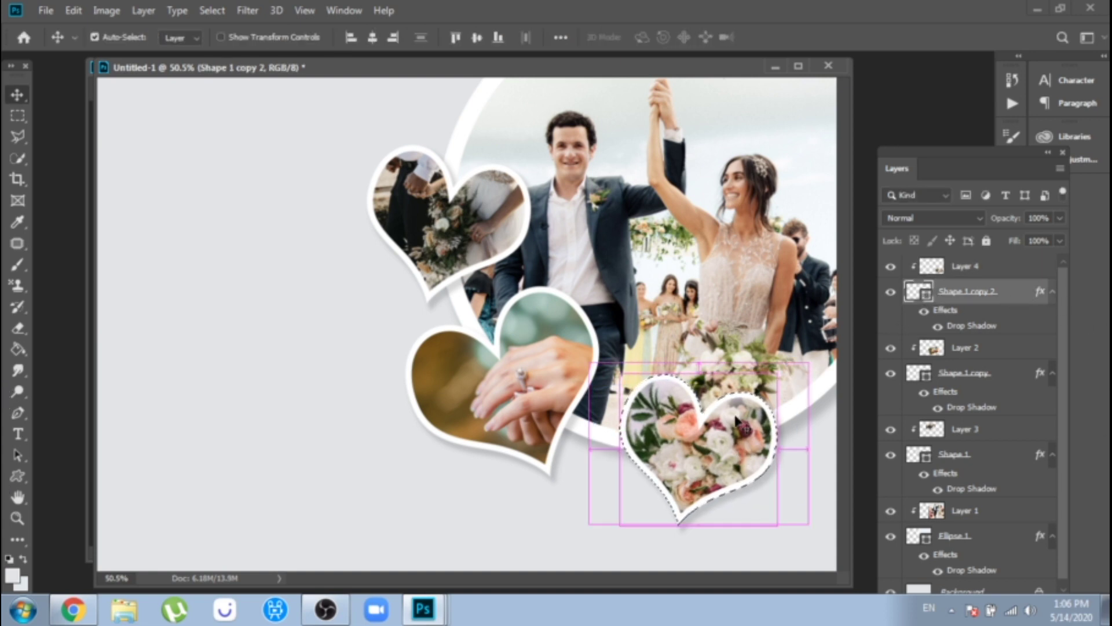
{"action": "key", "text": "m"}
{"action": "right_click", "coordinate": [724, 458]}
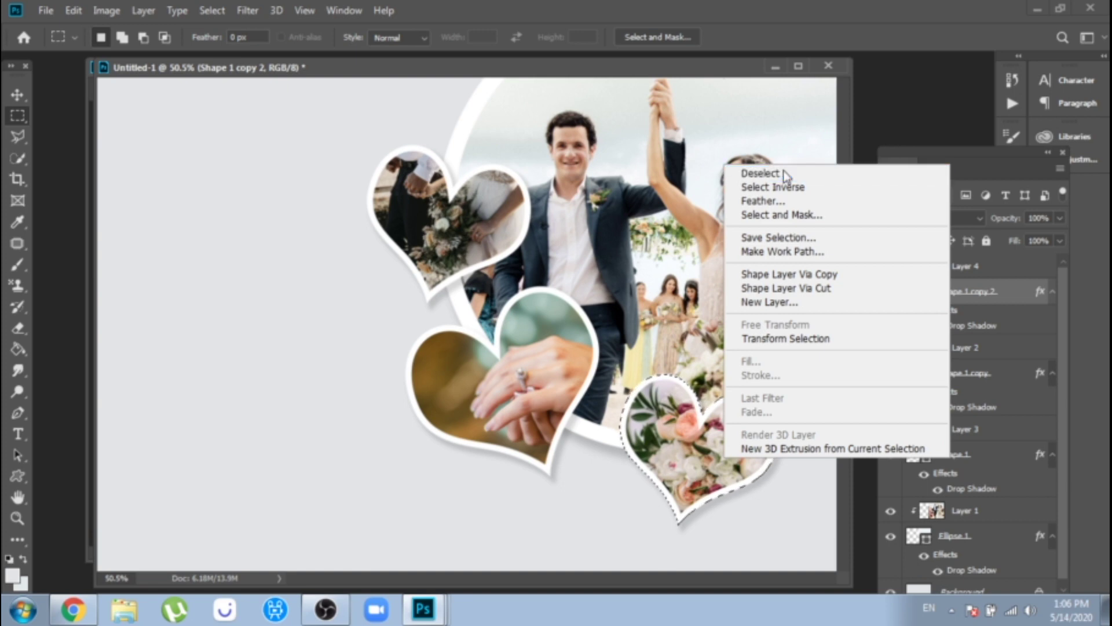
{"action": "left_click", "coordinate": [760, 174]}
Step: Move the lower heart up together with its bouquet photo, and shift the main couple's photo down inside the circle
{"action": "left_click", "coordinate": [17, 95]}
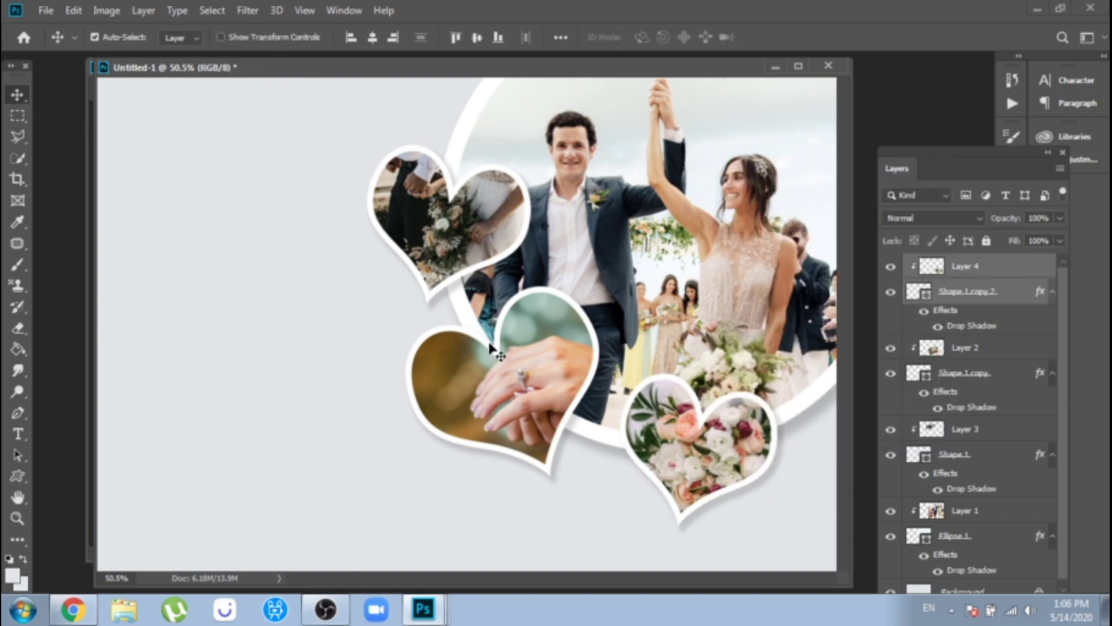
{"action": "left_click_drag", "start_coordinate": [708, 478], "coordinate": [699, 446]}
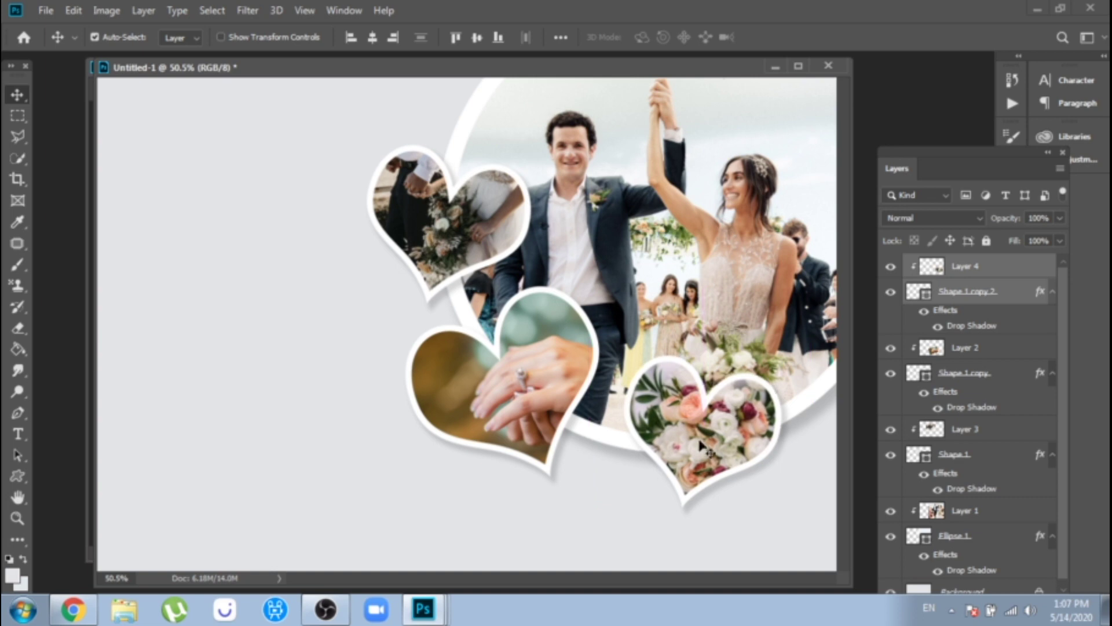
{"action": "left_click_drag", "start_coordinate": [695, 273], "coordinate": [698, 289]}
Step: Apply Brightness/Contrast to the ring photo, raising the brightness and lowering the contrast
{"action": "left_click", "coordinate": [539, 377]}
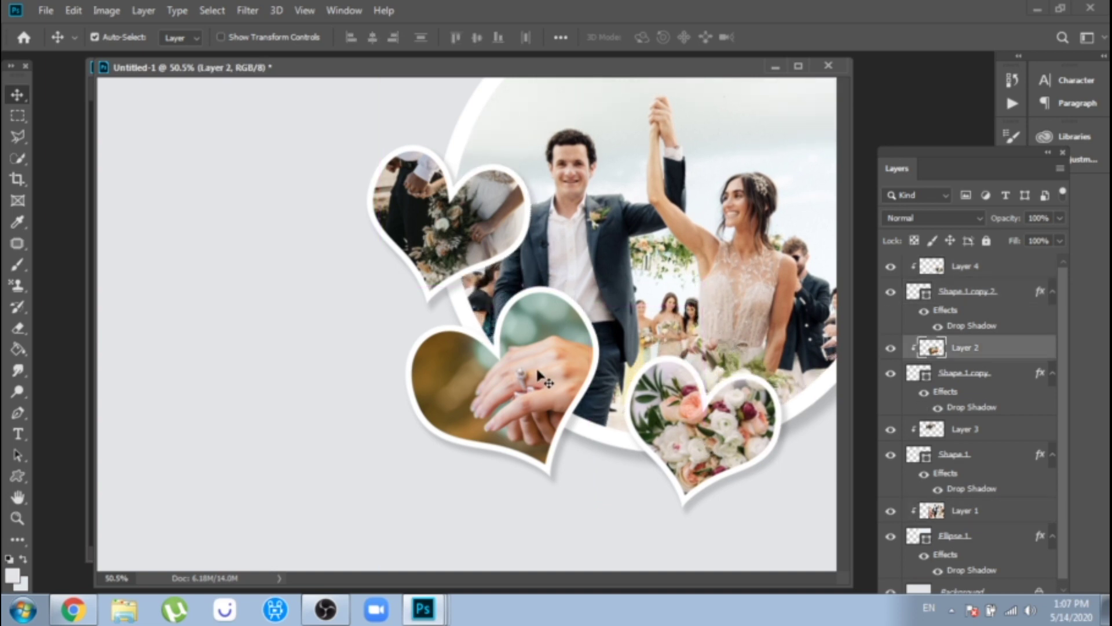
{"action": "left_click", "coordinate": [107, 10]}
{"action": "mouse_move", "coordinate": [198, 53]}
{"action": "left_click", "coordinate": [304, 53]}
{"action": "left_click_drag", "start_coordinate": [699, 213], "coordinate": [722, 213]}
{"action": "left_click_drag", "start_coordinate": [698, 253], "coordinate": [665, 253]}
{"action": "key", "text": "Tab"}
{"action": "key", "text": "Return"}
Step: Apply Brightness/Contrast to the hand-holding photo in the upper heart with brightness 49 and contrast -19
{"action": "left_click", "coordinate": [415, 200]}
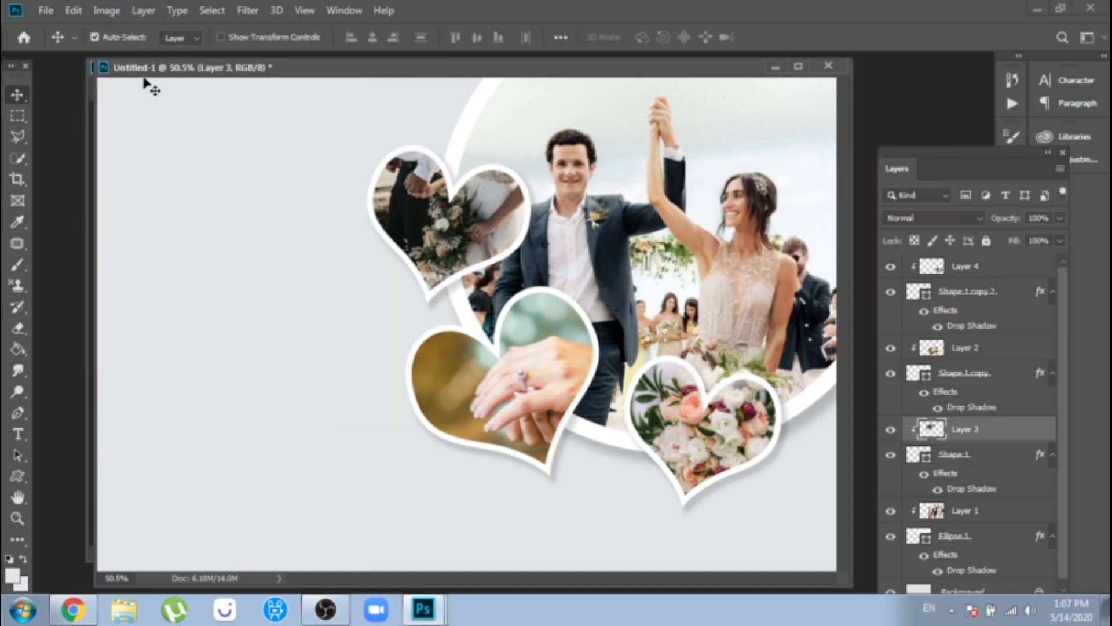
{"action": "left_click", "coordinate": [106, 11]}
{"action": "mouse_move", "coordinate": [133, 54]}
{"action": "left_click", "coordinate": [311, 53]}
{"action": "left_click_drag", "start_coordinate": [698, 212], "coordinate": [721, 216]}
{"action": "left_click_drag", "start_coordinate": [697, 252], "coordinate": [668, 254]}
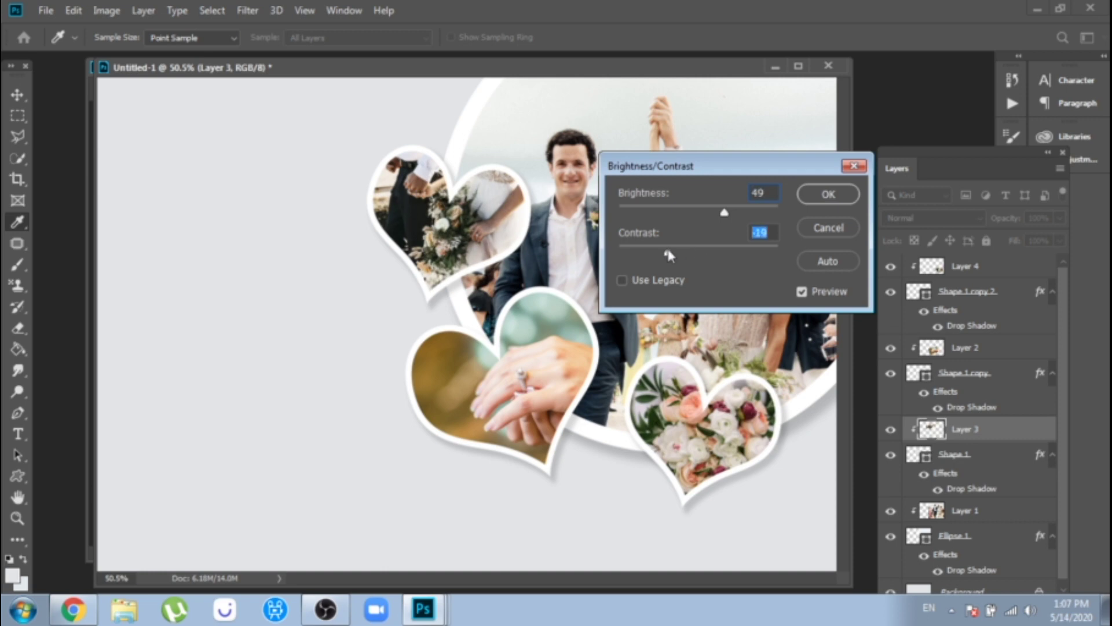
{"action": "left_click", "coordinate": [828, 194]}
Step: Apply Color Balance to the ring photo, shifting its midtones toward cyan, magenta and blue
{"action": "left_click", "coordinate": [964, 347]}
{"action": "left_click", "coordinate": [106, 10]}
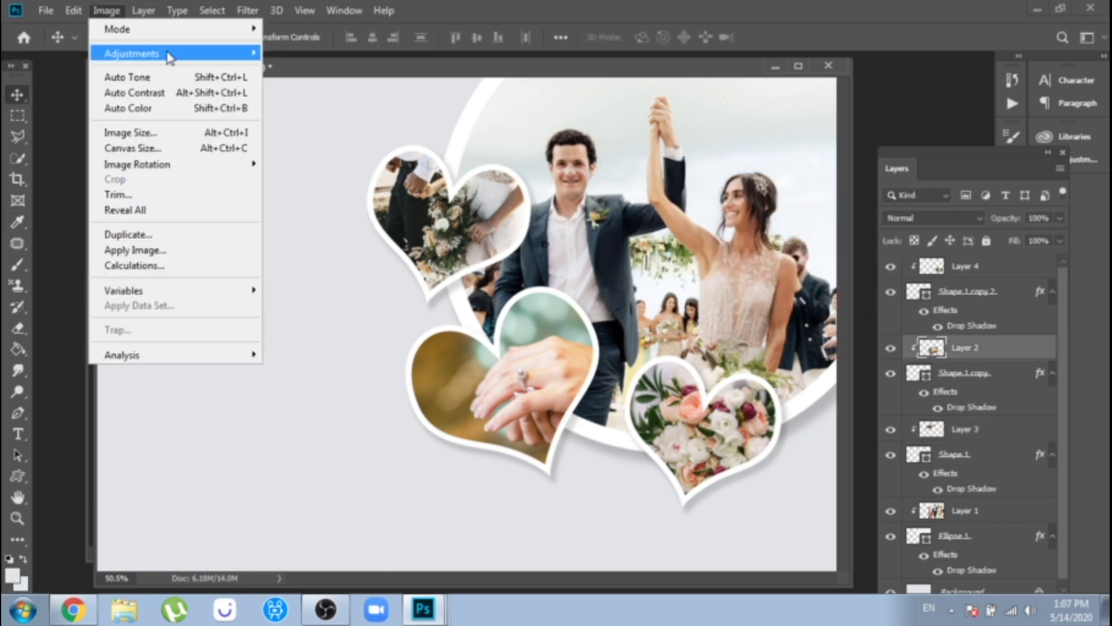
{"action": "mouse_move", "coordinate": [171, 53]}
{"action": "left_click", "coordinate": [308, 155]}
{"action": "left_click_drag", "start_coordinate": [717, 369], "coordinate": [707, 369]}
{"action": "left_click_drag", "start_coordinate": [658, 305], "coordinate": [773, 374]}
{"action": "left_click_drag", "start_coordinate": [823, 439], "coordinate": [804, 440]}
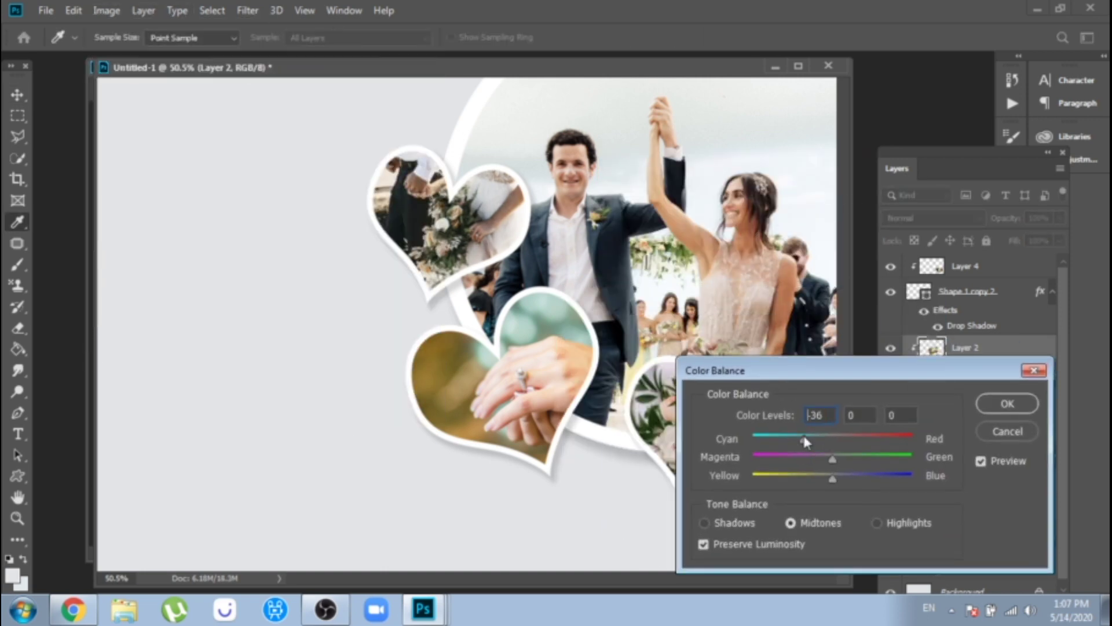
{"action": "left_click_drag", "start_coordinate": [833, 477], "coordinate": [819, 459]}
{"action": "left_click_drag", "start_coordinate": [865, 479], "coordinate": [858, 478]}
{"action": "left_click_drag", "start_coordinate": [792, 438], "coordinate": [796, 438]}
{"action": "left_click", "coordinate": [1007, 403]}
Step: Apply Selective Color to the ring photo, setting Blacks to cyan +18 and magenta +62, and raising yellow and black
{"action": "left_click", "coordinate": [106, 10]}
{"action": "mouse_move", "coordinate": [171, 53]}
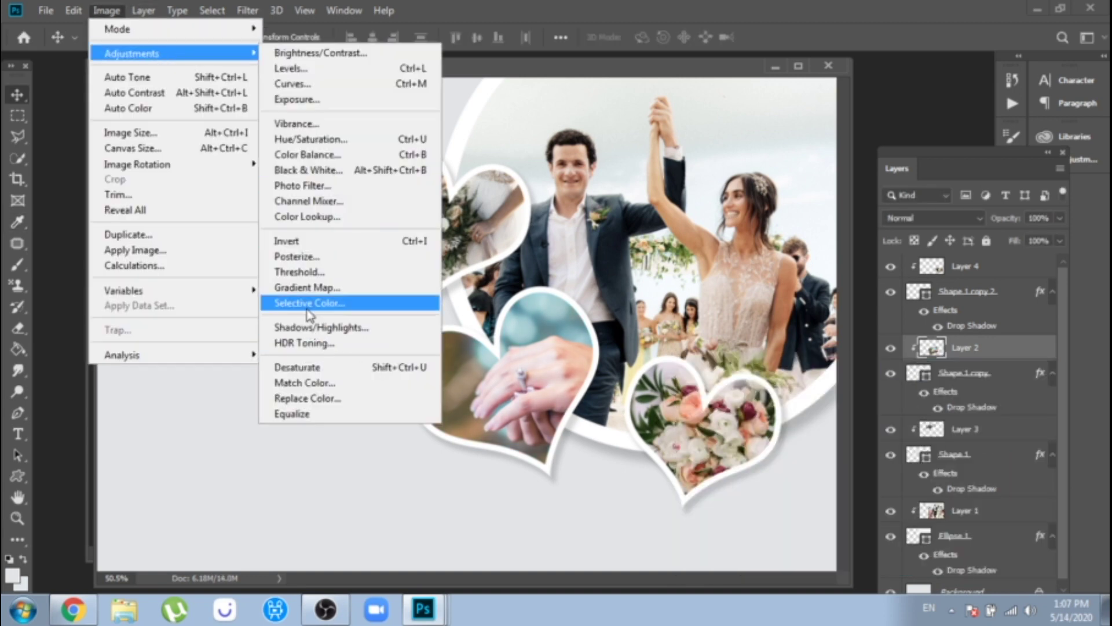
{"action": "left_click", "coordinate": [325, 308]}
{"action": "left_click", "coordinate": [770, 224]}
{"action": "left_click", "coordinate": [754, 363]}
{"action": "left_click_drag", "start_coordinate": [747, 268], "coordinate": [761, 269]}
{"action": "left_click_drag", "start_coordinate": [747, 304], "coordinate": [775, 305]}
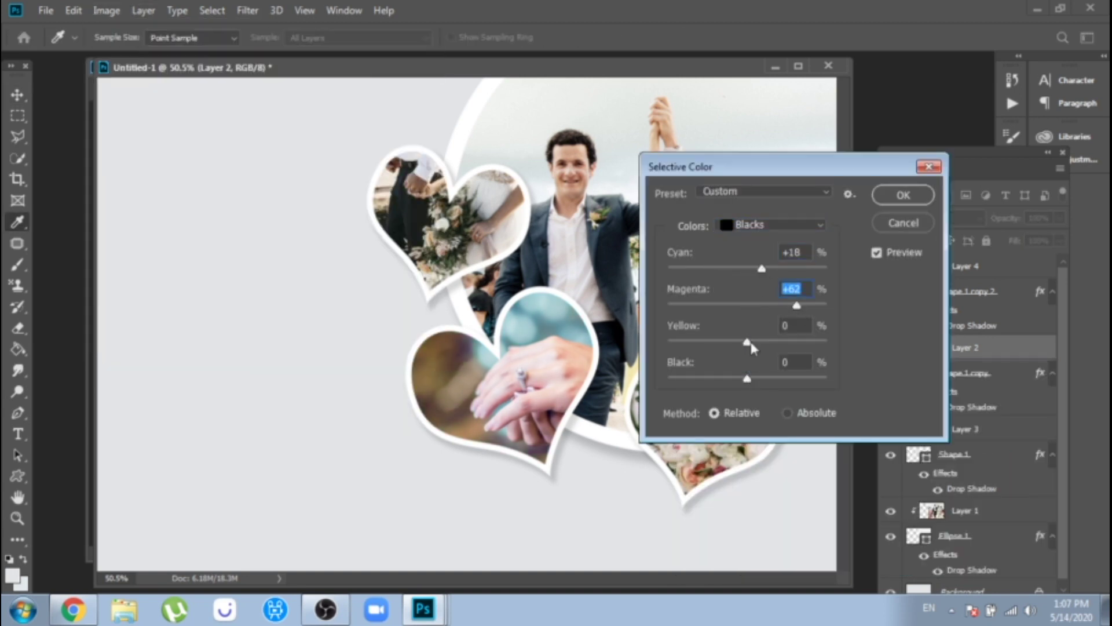
{"action": "left_click_drag", "start_coordinate": [747, 342], "coordinate": [789, 342]}
{"action": "left_click_drag", "start_coordinate": [747, 379], "coordinate": [779, 378]}
Step: Set the ring photo's Selective Color for Magentas to cyan +29, magenta +40, yellow +28 and black -82
{"action": "left_click", "coordinate": [770, 224]}
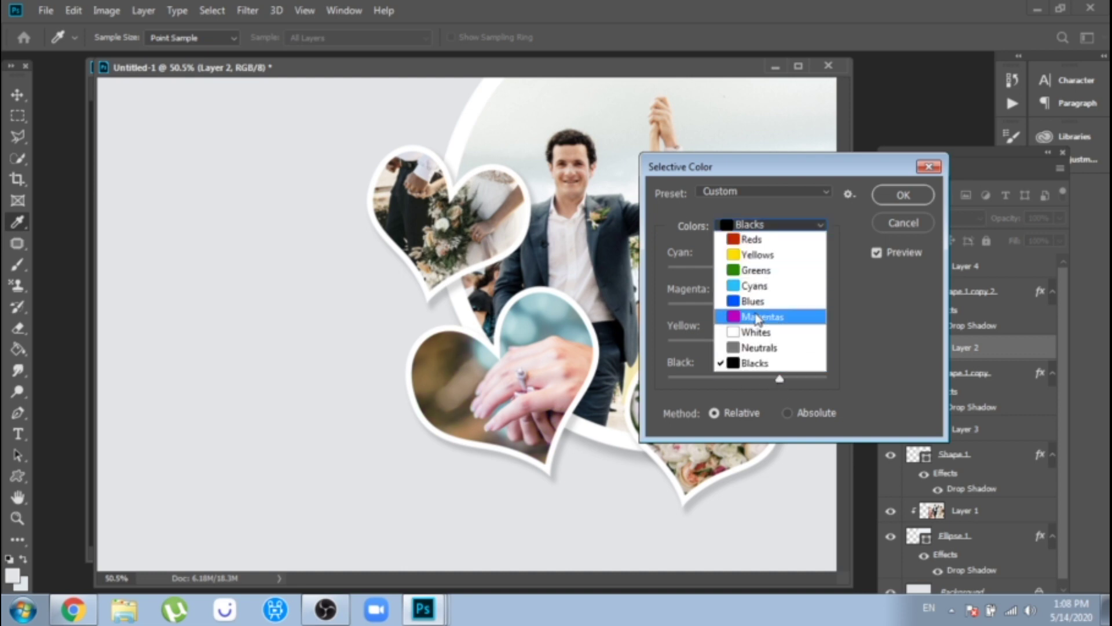
{"action": "left_click", "coordinate": [750, 316]}
{"action": "left_click_drag", "start_coordinate": [746, 268], "coordinate": [766, 268]}
{"action": "left_click_drag", "start_coordinate": [765, 309], "coordinate": [778, 306]}
{"action": "left_click_drag", "start_coordinate": [747, 342], "coordinate": [768, 342]}
{"action": "left_click_drag", "start_coordinate": [747, 378], "coordinate": [683, 376]}
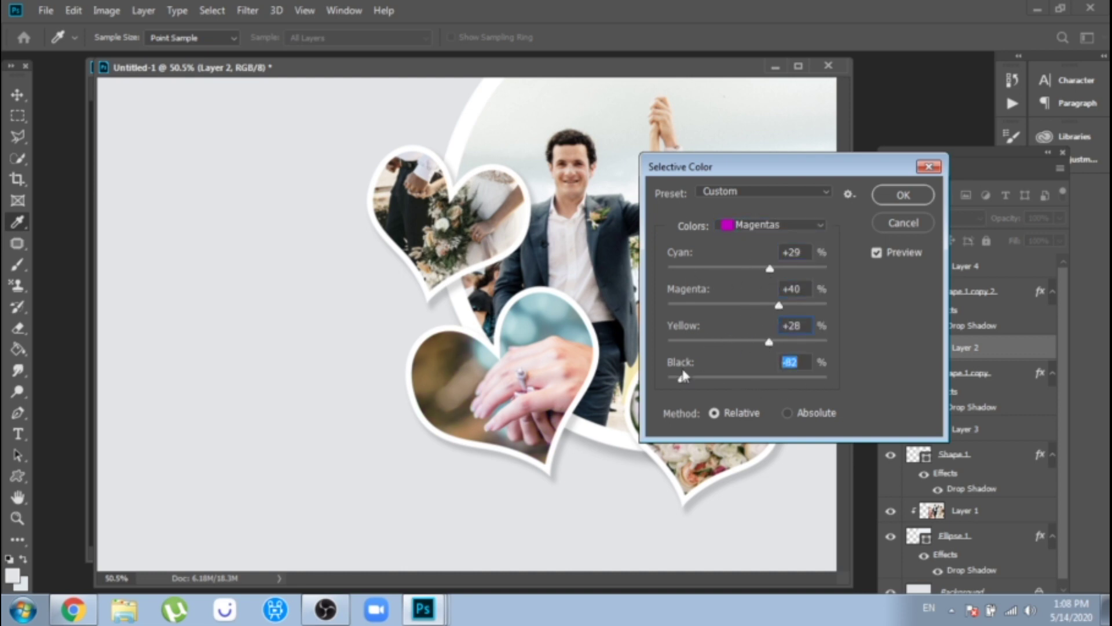
{"action": "left_click", "coordinate": [793, 226]}
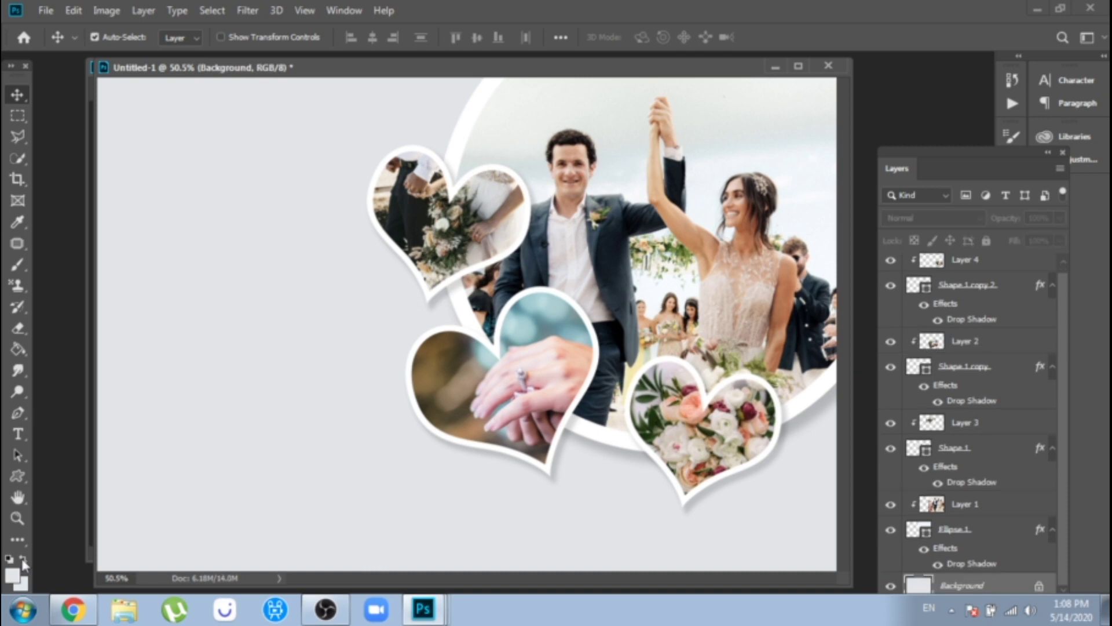
Step: Set the foreground color to light pink, fab2e7
{"action": "left_click", "coordinate": [11, 575]}
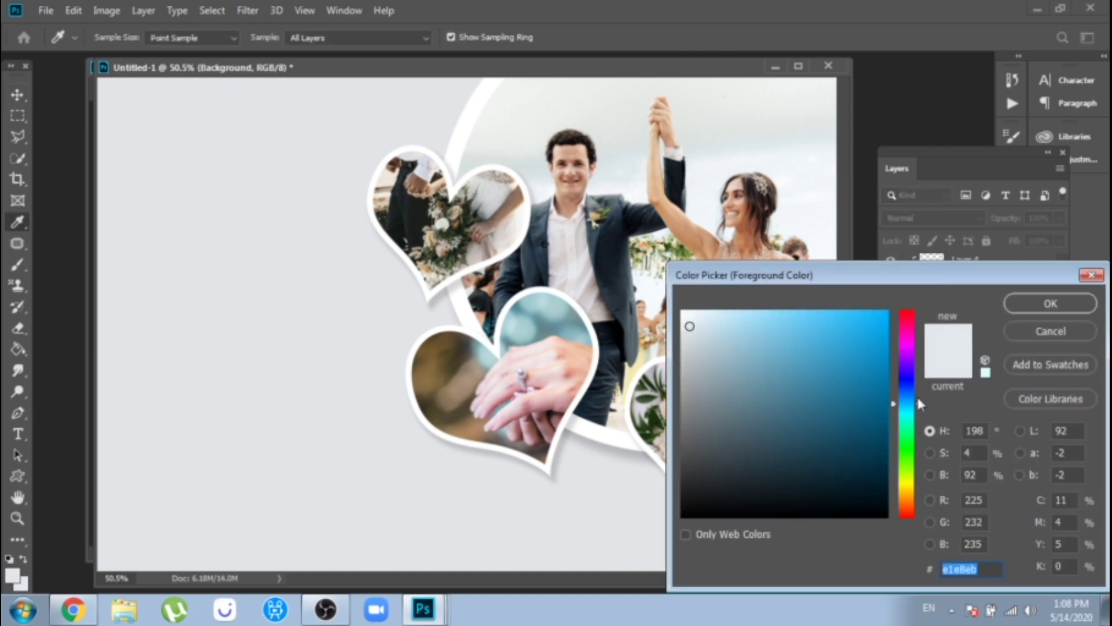
{"action": "left_click", "coordinate": [909, 335]}
{"action": "left_click", "coordinate": [735, 322]}
{"action": "left_click", "coordinate": [726, 337]}
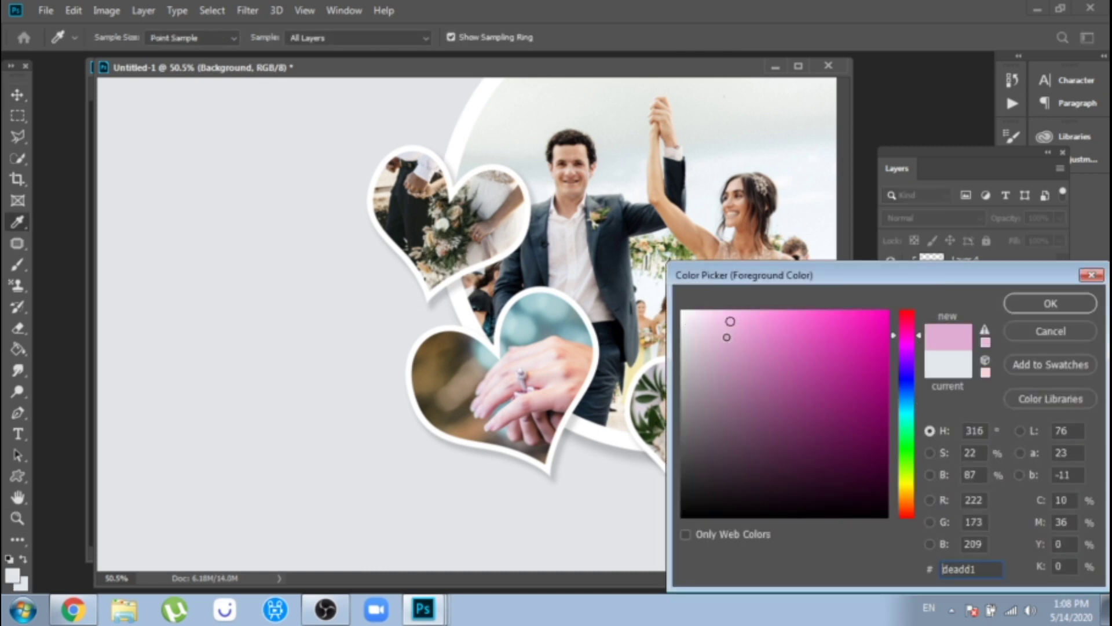
{"action": "left_click_drag", "start_coordinate": [730, 320], "coordinate": [741, 313]}
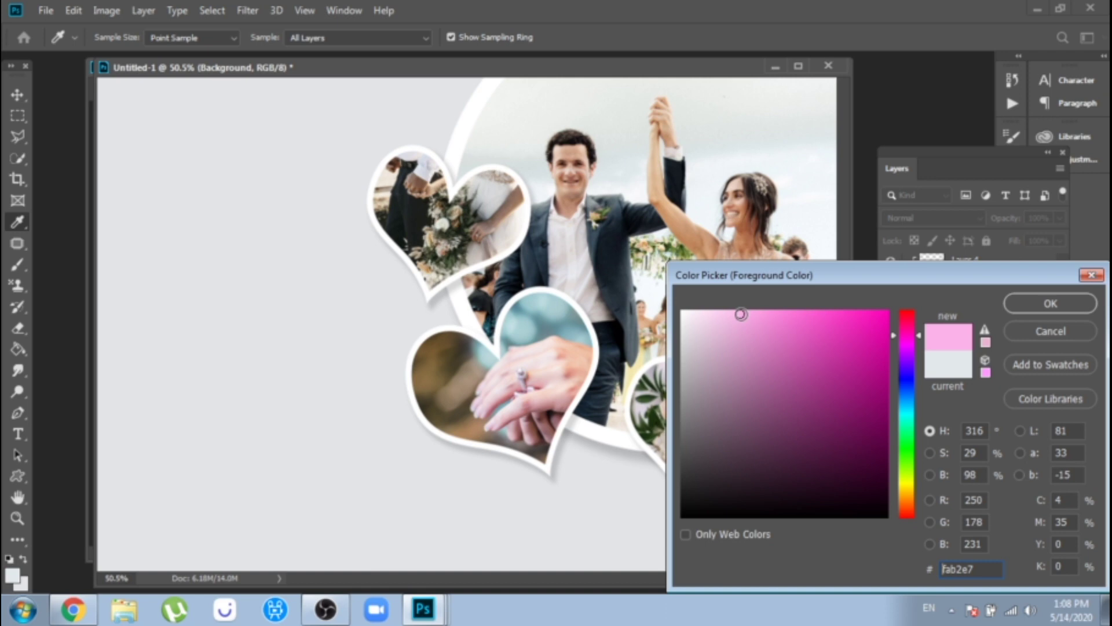
{"action": "left_click", "coordinate": [1021, 312]}
Step: Draw a pink custom heart shape without a stroke, about 191 × 166 px, in the upper-left corner of the page
{"action": "left_click", "coordinate": [18, 476]}
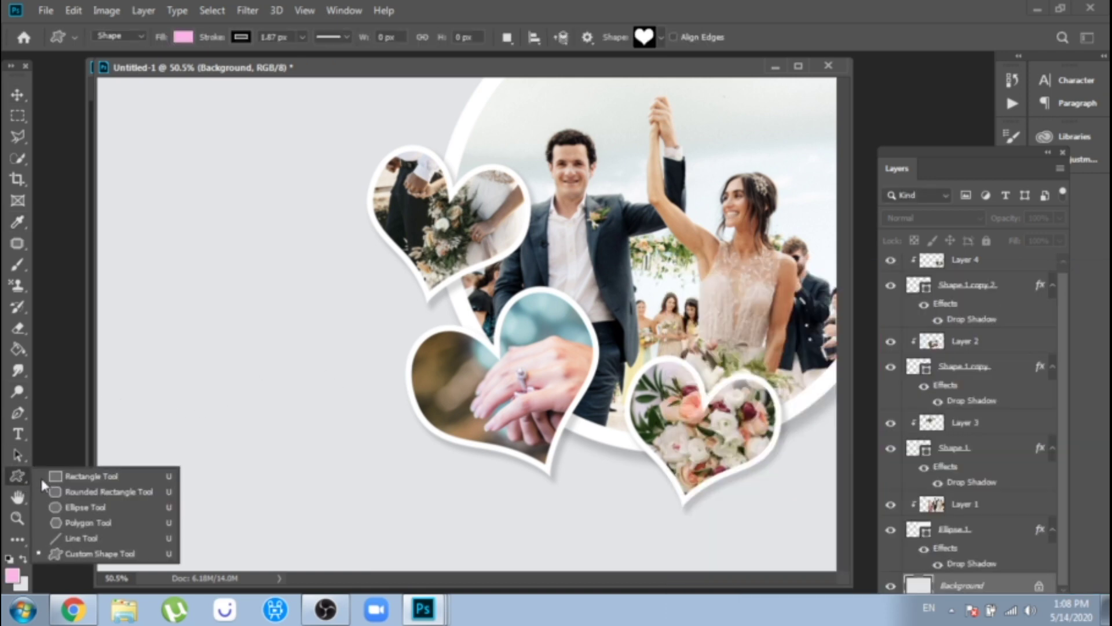
{"action": "left_click", "coordinate": [241, 37]}
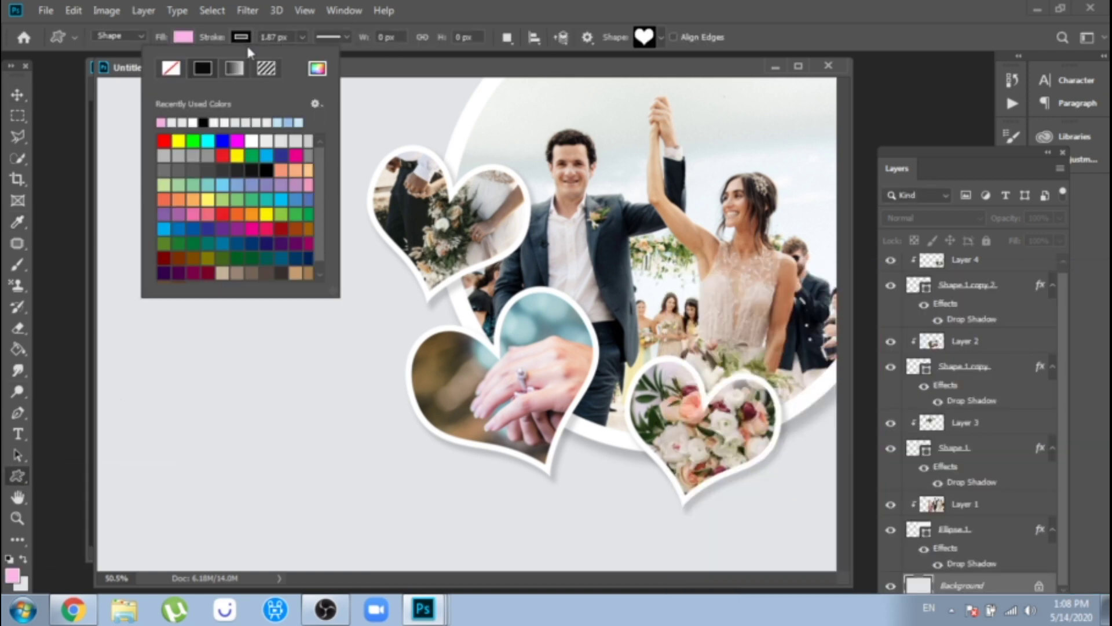
{"action": "left_click", "coordinate": [171, 68]}
{"action": "left_click", "coordinate": [191, 43]}
{"action": "left_click", "coordinate": [192, 43]}
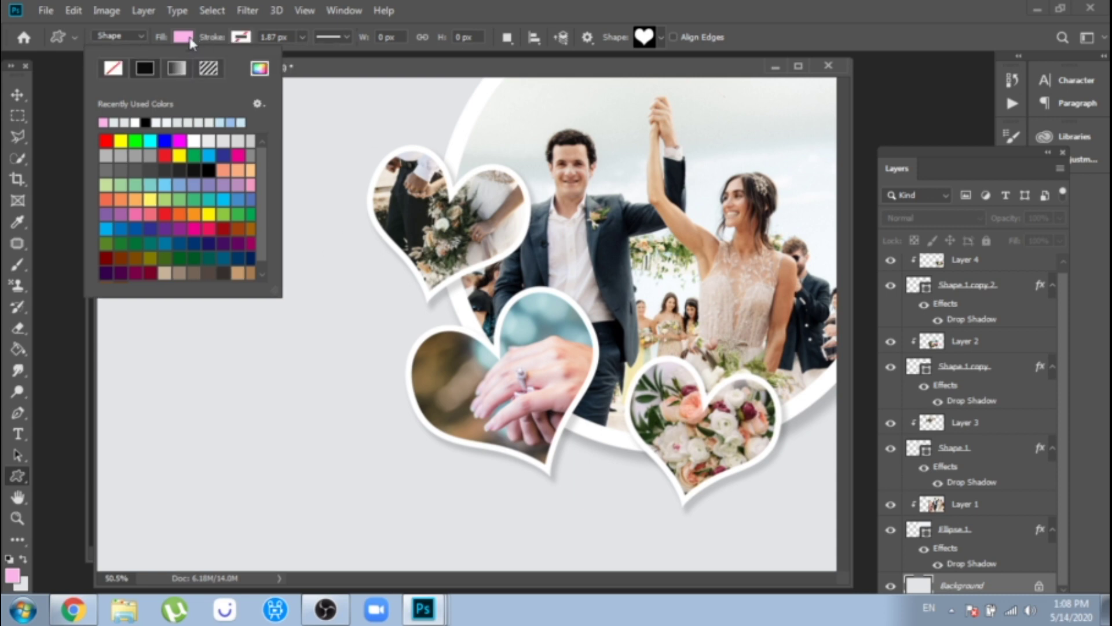
{"action": "left_click", "coordinate": [289, 82]}
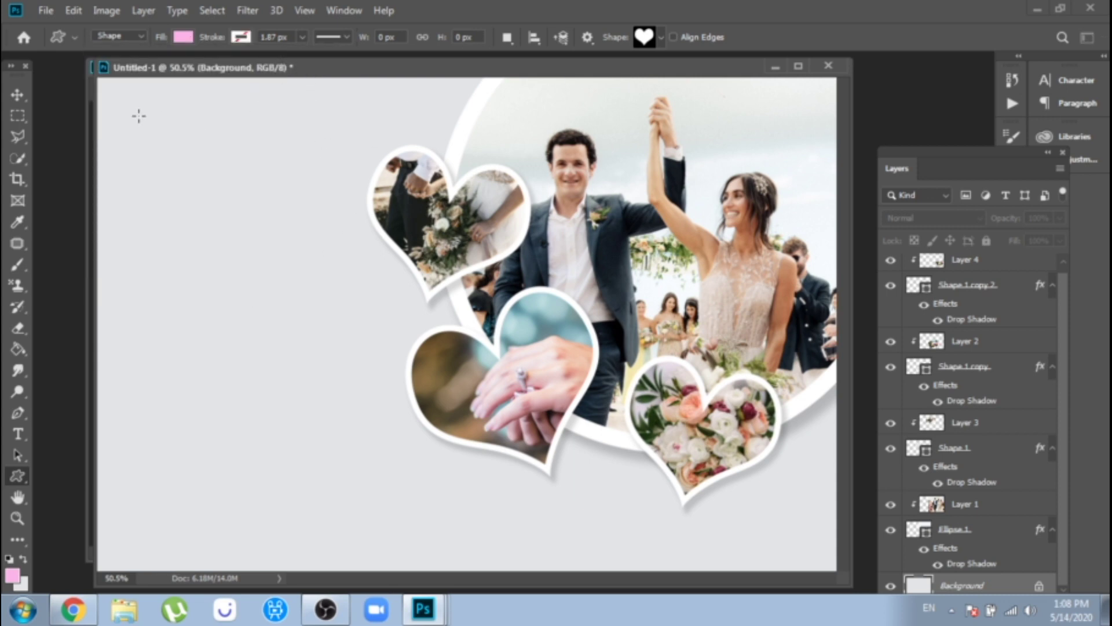
{"action": "left_click_drag", "start_coordinate": [143, 116], "coordinate": [223, 181]}
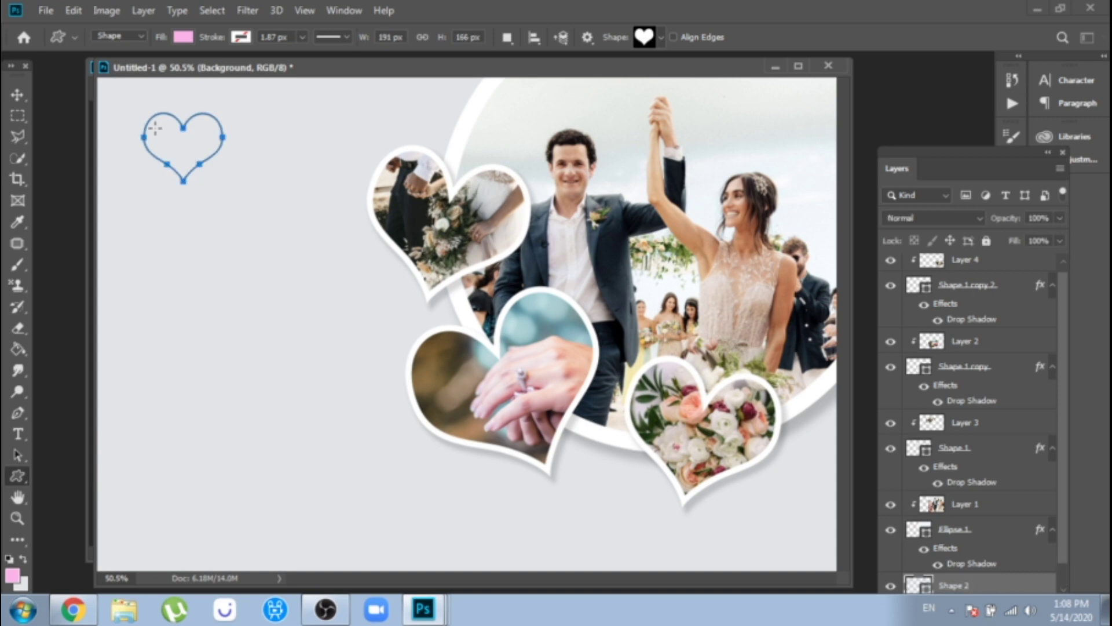
Step: Add a Gradient Overlay to the pink heart using the Foreground to Background preset at an angle of -95°
{"action": "scroll", "coordinate": [985, 556], "scroll_direction": "down", "scroll_amount": 1}
{"action": "right_click", "coordinate": [953, 559]}
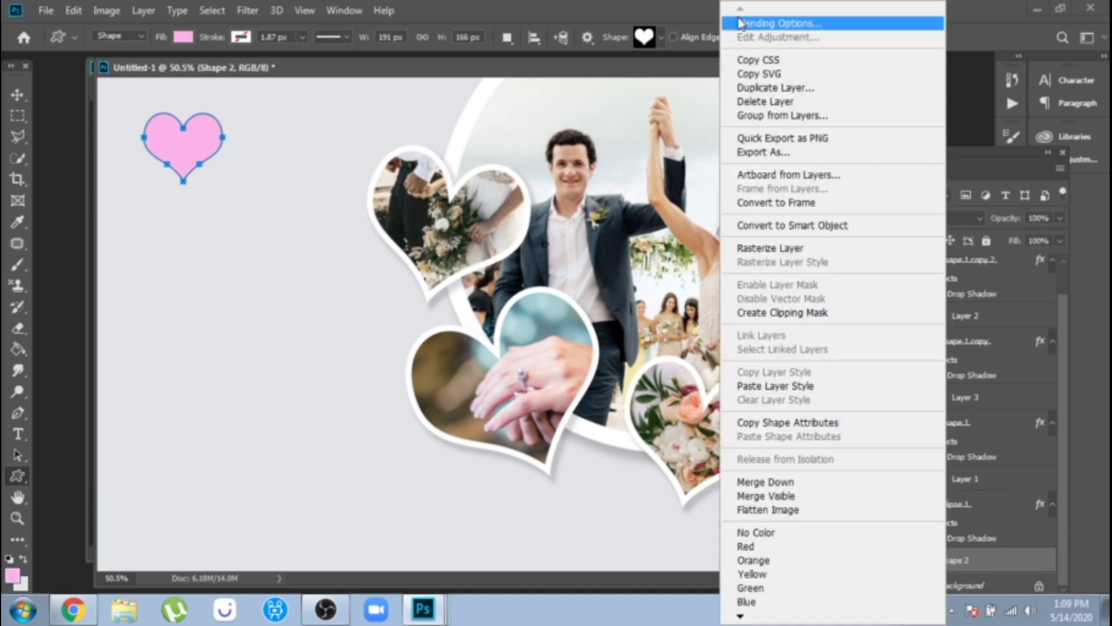
{"action": "left_click", "coordinate": [780, 23]}
{"action": "left_click", "coordinate": [331, 439]}
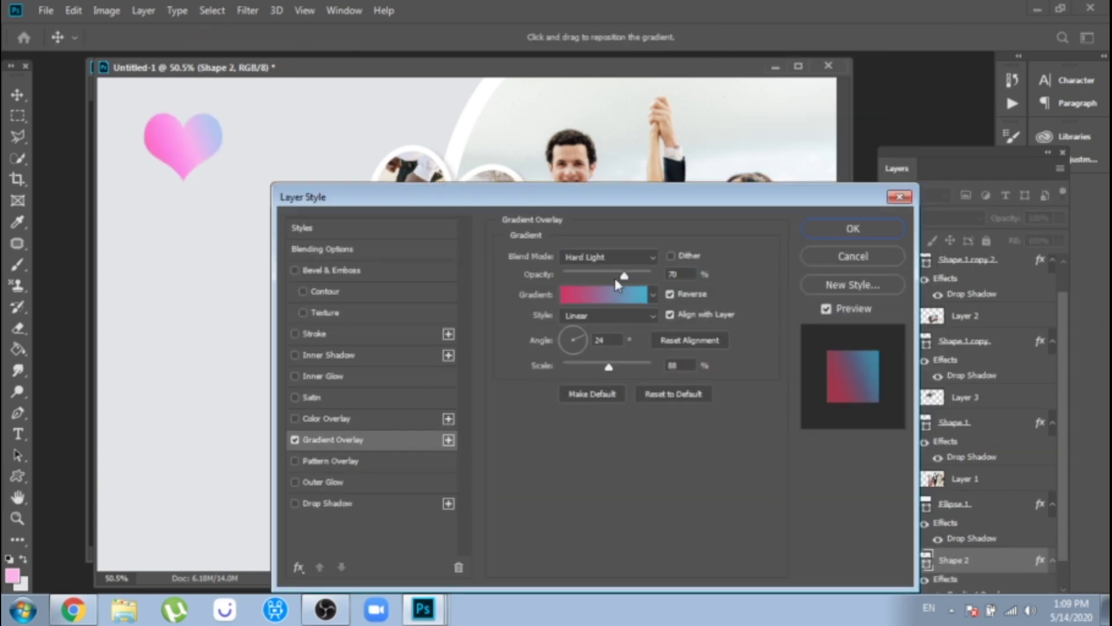
{"action": "left_click", "coordinate": [598, 290]}
{"action": "left_click", "coordinate": [756, 233]}
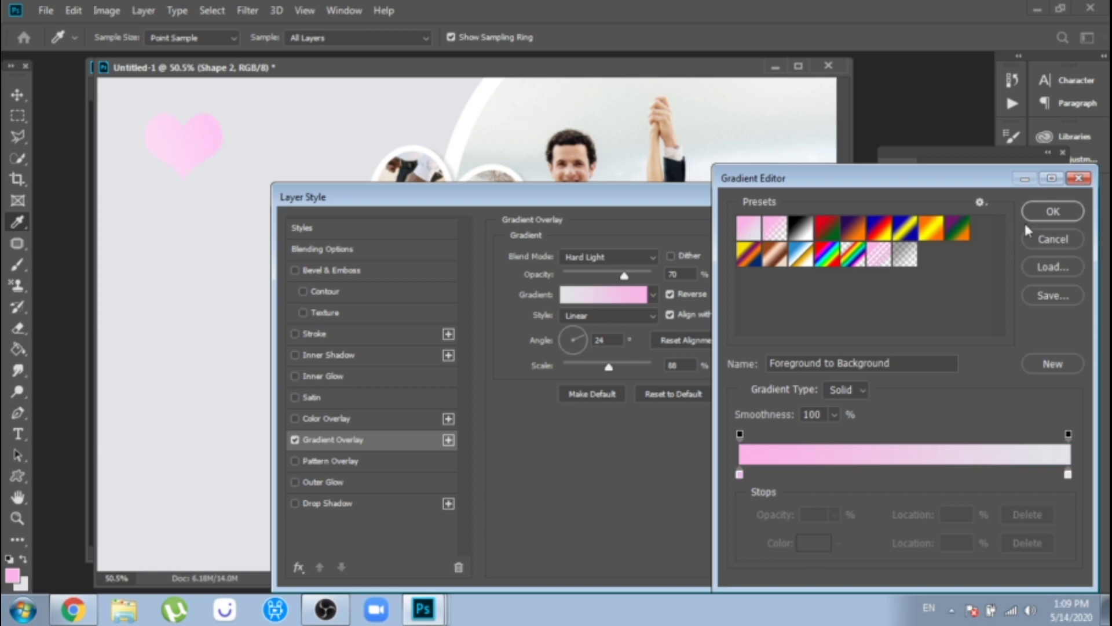
{"action": "left_click", "coordinate": [1051, 212]}
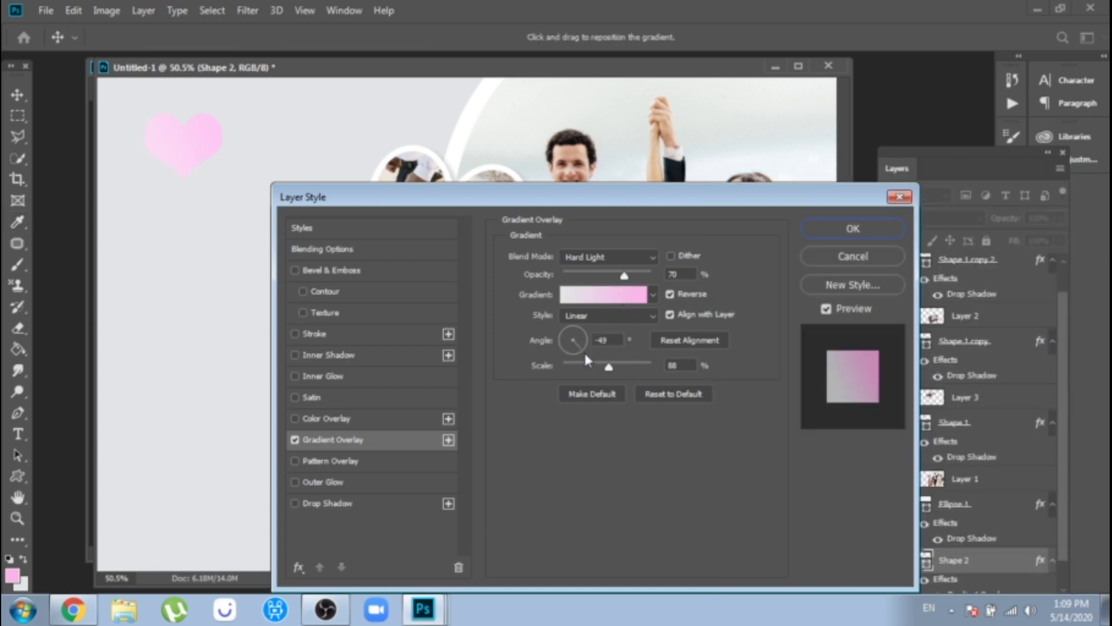
{"action": "left_click_drag", "start_coordinate": [565, 351], "coordinate": [571, 362]}
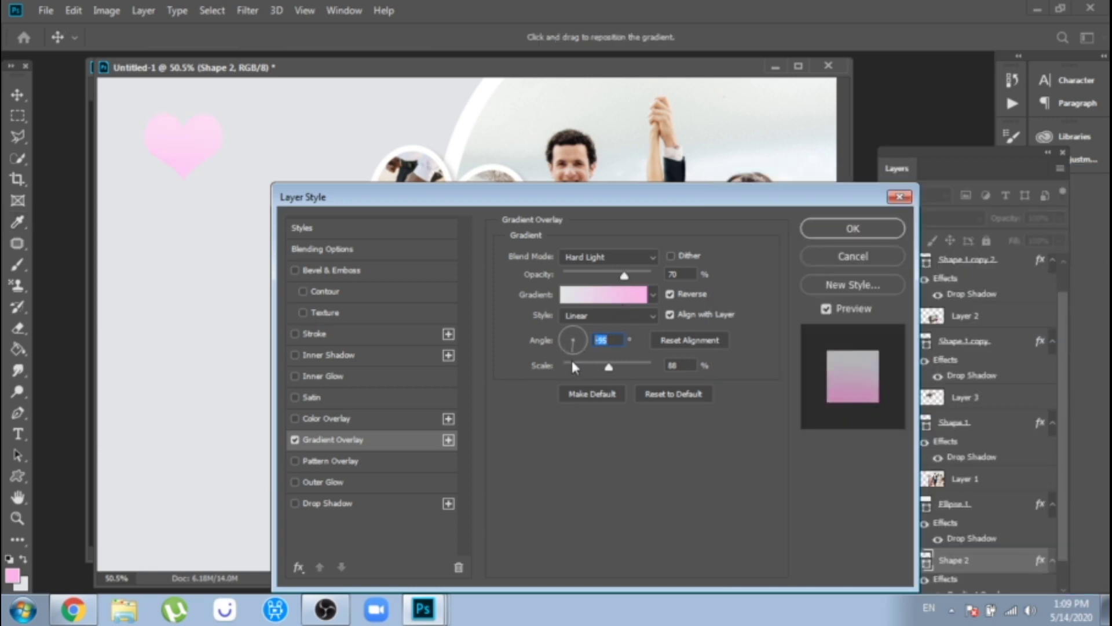
Step: Set the heart's gradient overlay to Normal blending at 100% opacity, not reversed, with angle -117° and scale 72%
{"action": "left_click_drag", "start_coordinate": [624, 278], "coordinate": [651, 274]}
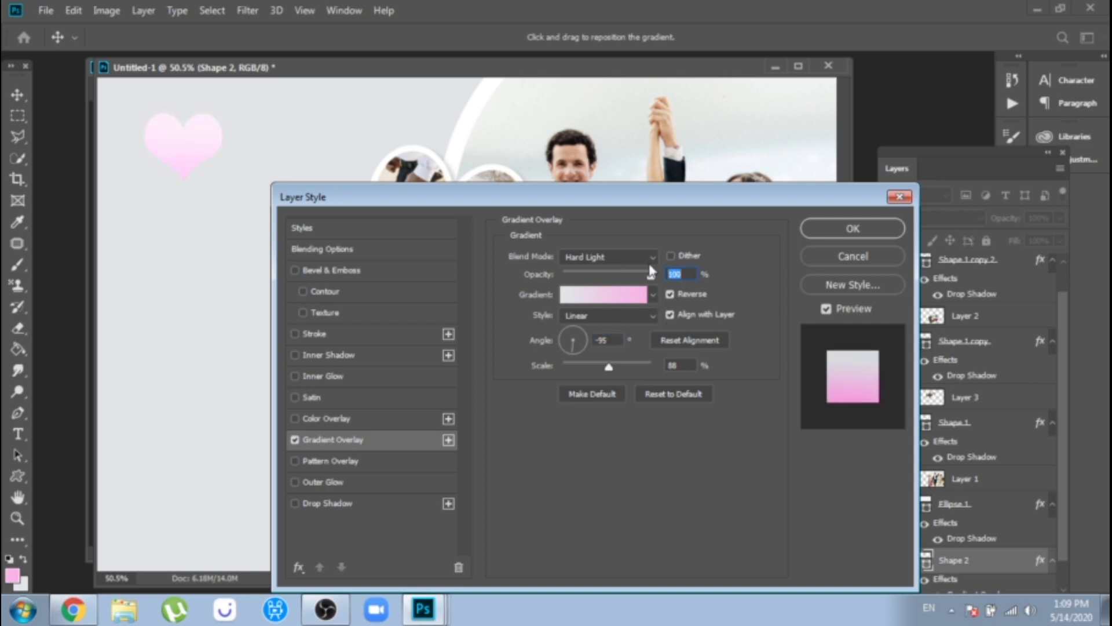
{"action": "left_click", "coordinate": [650, 257]}
{"action": "left_click", "coordinate": [596, 204]}
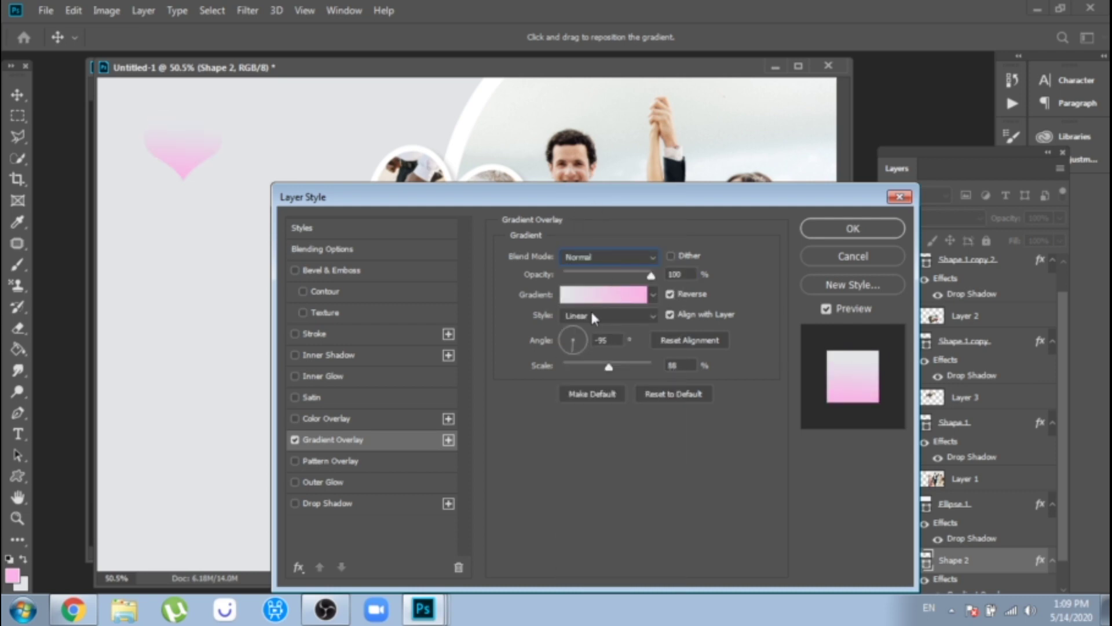
{"action": "left_click", "coordinate": [670, 294]}
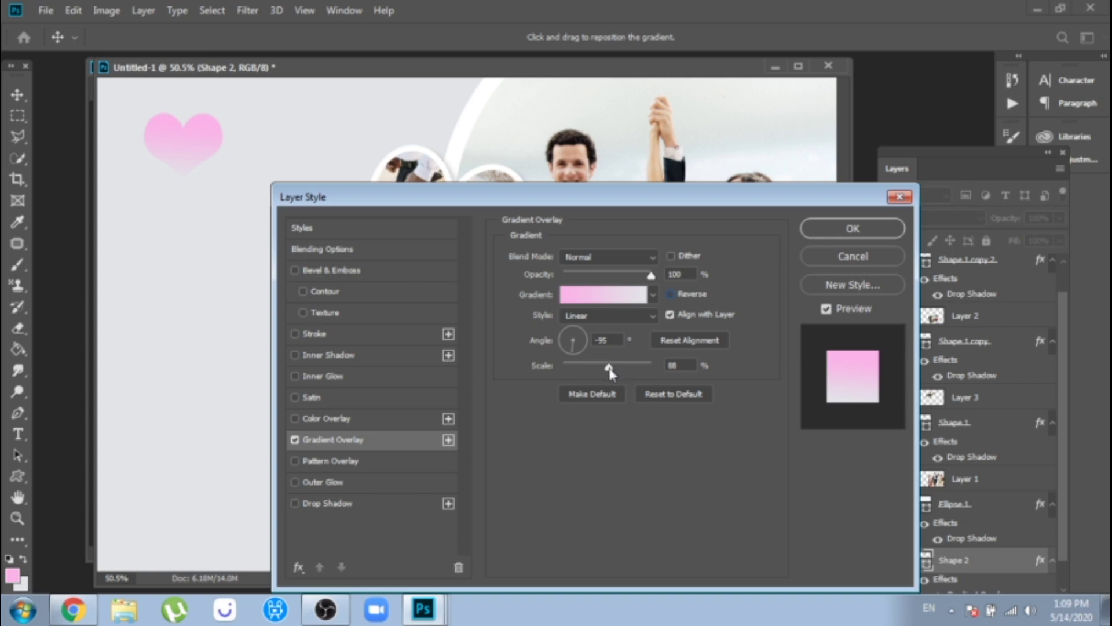
{"action": "mouse_move", "coordinate": [602, 373]}
{"action": "left_mouse_down"}
{"action": "mouse_move", "coordinate": [572, 371]}
{"action": "mouse_move", "coordinate": [613, 373]}
{"action": "mouse_move", "coordinate": [594, 381]}
{"action": "left_mouse_up"}
{"action": "left_click", "coordinate": [570, 349]}
{"action": "left_click_drag", "start_coordinate": [651, 275], "coordinate": [626, 277]}
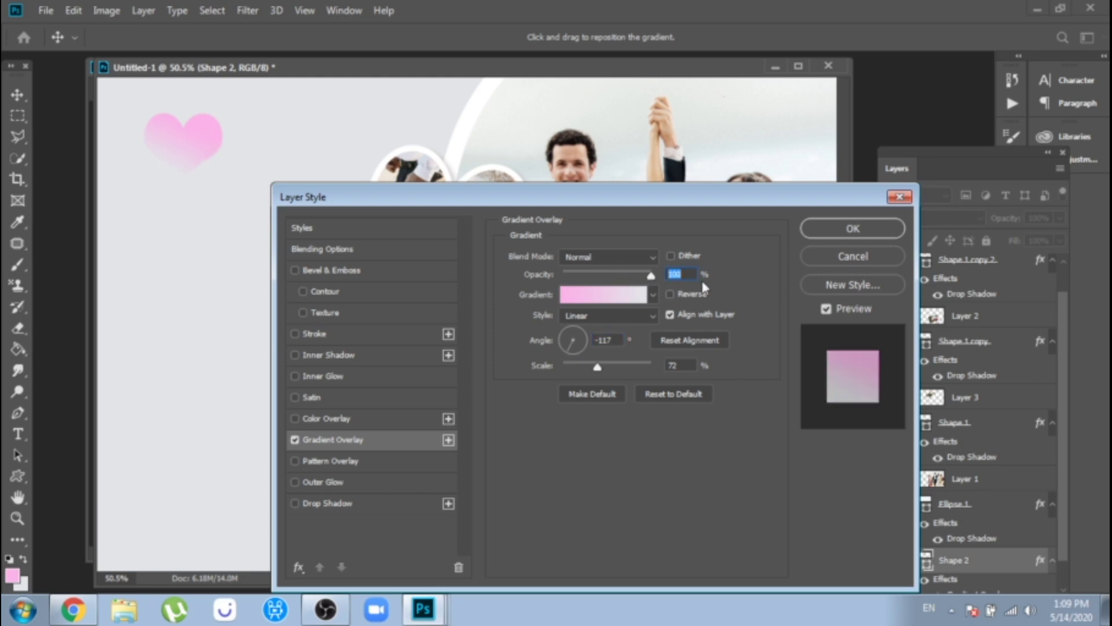
{"action": "left_click", "coordinate": [835, 227]}
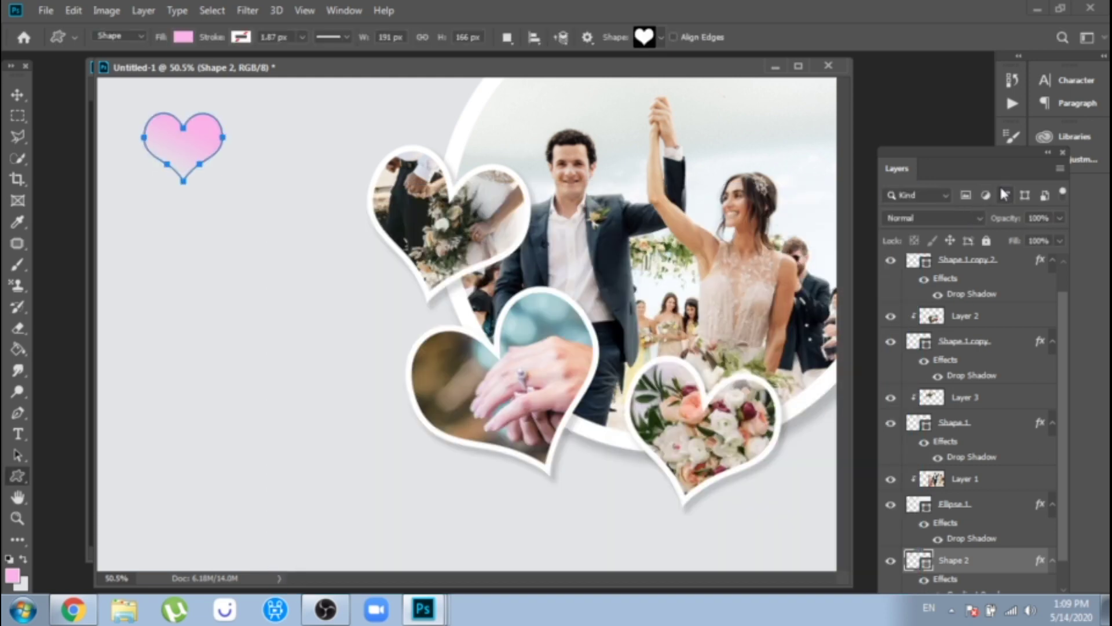
Step: Lower the pink heart's layer opacity to 42% and spread four copies of it over the empty background
{"action": "left_click_drag", "start_coordinate": [1060, 219], "coordinate": [1033, 238]}
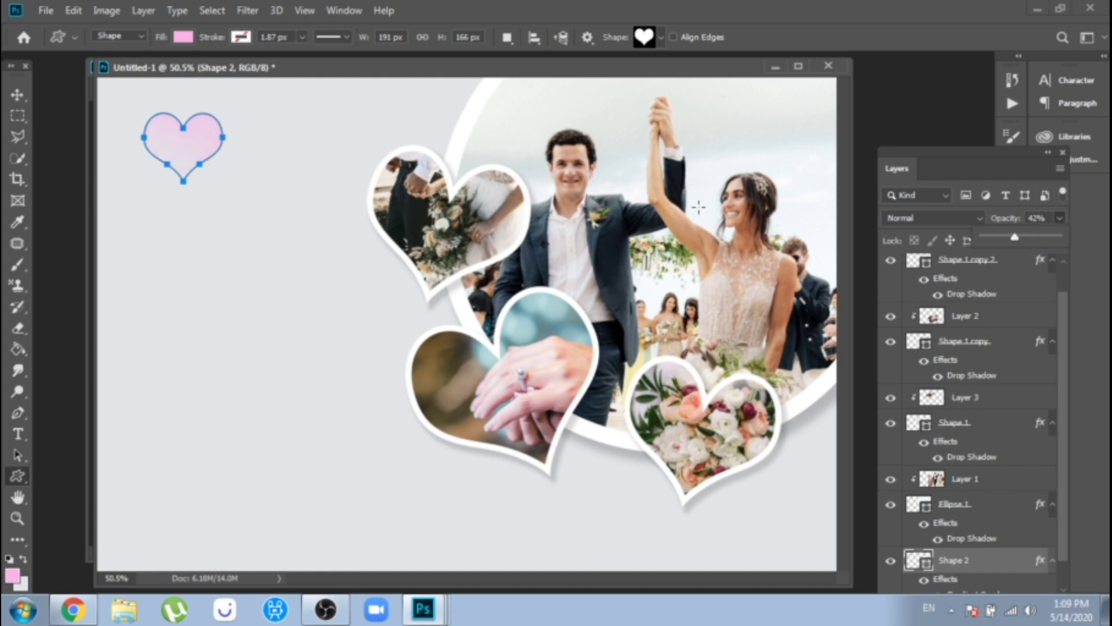
{"action": "left_click", "coordinate": [17, 94]}
{"action": "key", "text": "ctrl+j"}
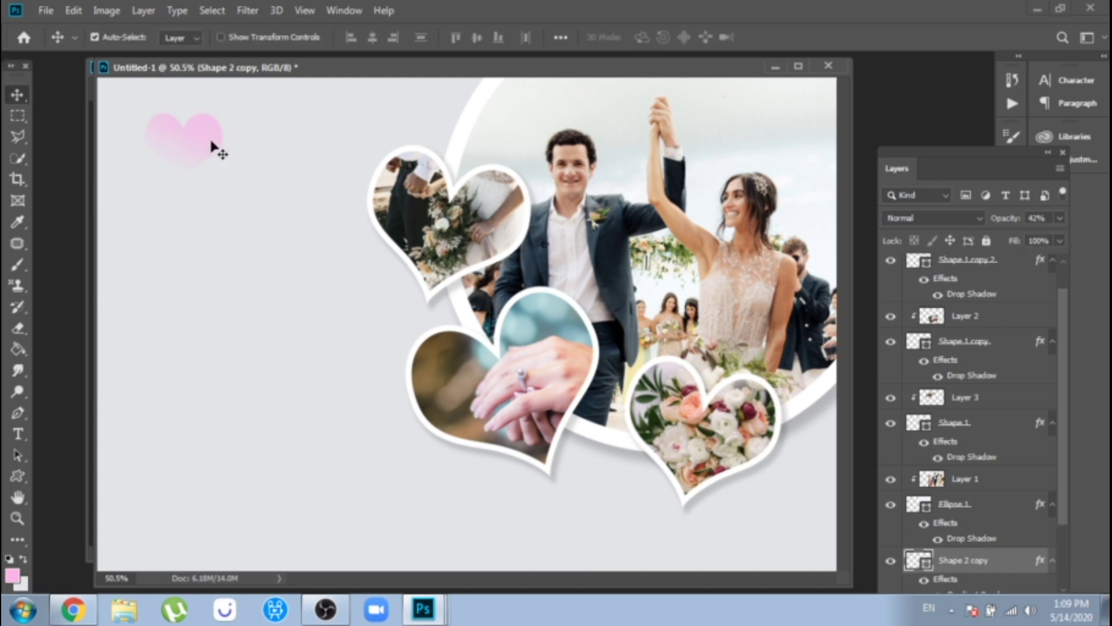
{"action": "left_click_drag", "start_coordinate": [210, 143], "coordinate": [348, 462]}
{"action": "key", "text": "ctrl+j"}
{"action": "key", "text": "ctrl+j"}
{"action": "key", "text": "ctrl+j"}
Step: Scale the heart copy at the lower left of the page proportionally to 130% and raise its opacity
{"action": "key", "text": "ctrl+t"}
{"action": "left_click_drag", "start_coordinate": [279, 37], "coordinate": [302, 37]}
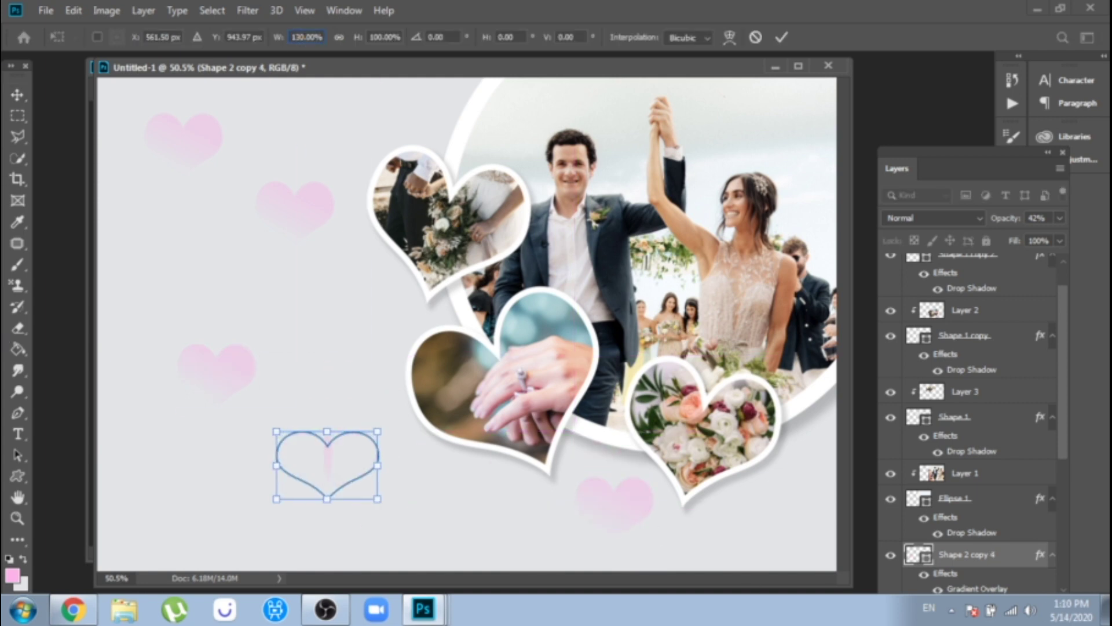
{"action": "left_click", "coordinate": [339, 37]}
{"action": "left_click", "coordinate": [1060, 218]}
{"action": "left_click_drag", "start_coordinate": [1012, 239], "coordinate": [1028, 238]}
{"action": "key", "text": "Return"}
Step: Raise the opacity of the three other hearts on the left side, using 57% for the lowest and 47% for the middle one
{"action": "left_click", "coordinate": [230, 374]}
{"action": "left_click", "coordinate": [1060, 218]}
{"action": "left_click", "coordinate": [152, 131]}
{"action": "left_click", "coordinate": [1060, 218]}
{"action": "left_click", "coordinate": [311, 207]}
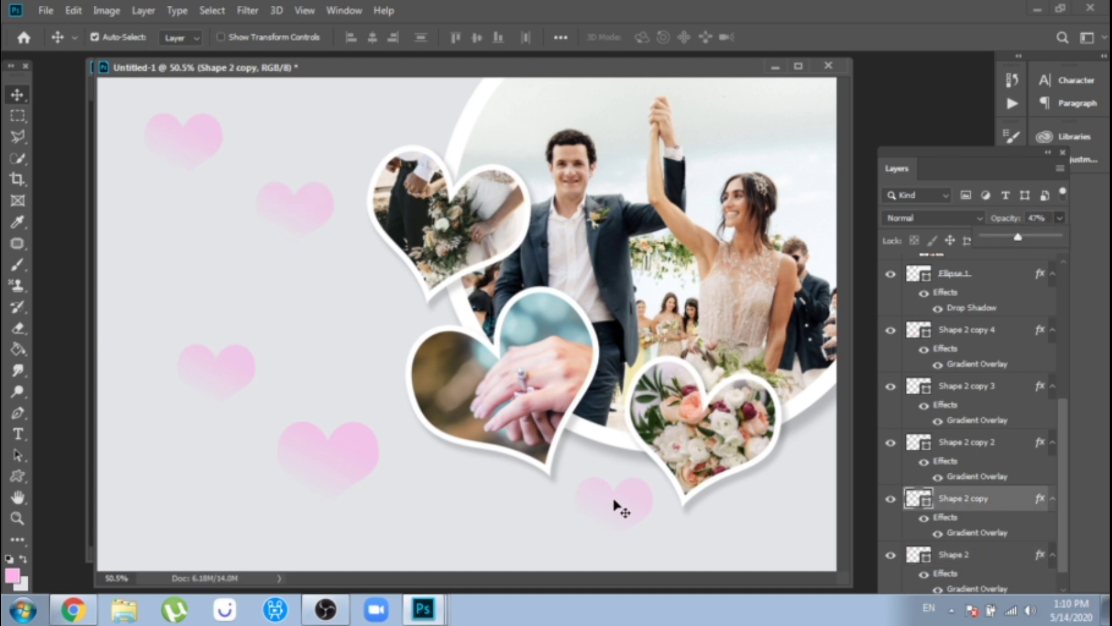
Step: Duplicate the pink heart below the circle to the page's left side and scale the copy to 50%
{"action": "left_click_drag", "start_coordinate": [616, 496], "coordinate": [191, 259]}
{"action": "key", "text": "ctrl+t"}
{"action": "type", "text": "50"}
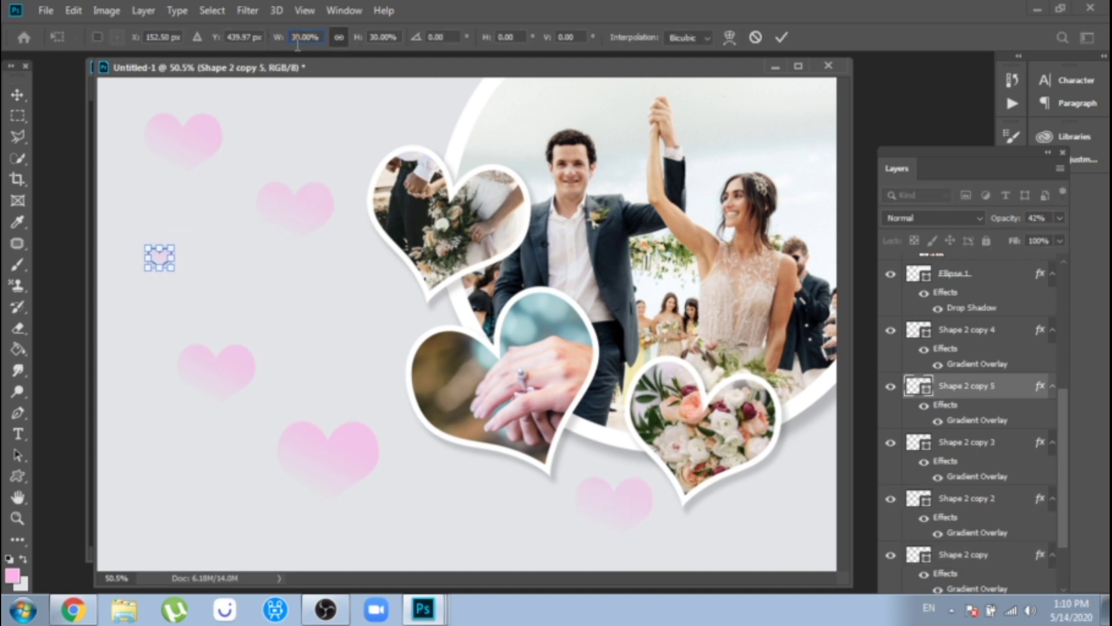
{"action": "left_click", "coordinate": [18, 95]}
Step: Place more copies of the small pink heart around the background and lower the opacity of the one near the ring photo
{"action": "key", "text": "ctrl+j"}
{"action": "left_click_drag", "start_coordinate": [161, 250], "coordinate": [344, 319]}
{"action": "left_click", "coordinate": [1060, 218]}
{"action": "left_click_drag", "start_coordinate": [1013, 238], "coordinate": [1000, 238]}
{"action": "key", "text": "ctrl+j"}
{"action": "left_click_drag", "start_coordinate": [346, 333], "coordinate": [412, 124]}
Step: Set the large lower-left heart's opacity to 65% and try placing and resizing a duplicate just above it
{"action": "key", "text": "6"}
{"action": "key", "text": "5"}
{"action": "left_click_drag", "start_coordinate": [327, 456], "coordinate": [331, 366]}
{"action": "key", "text": "ctrl+t"}
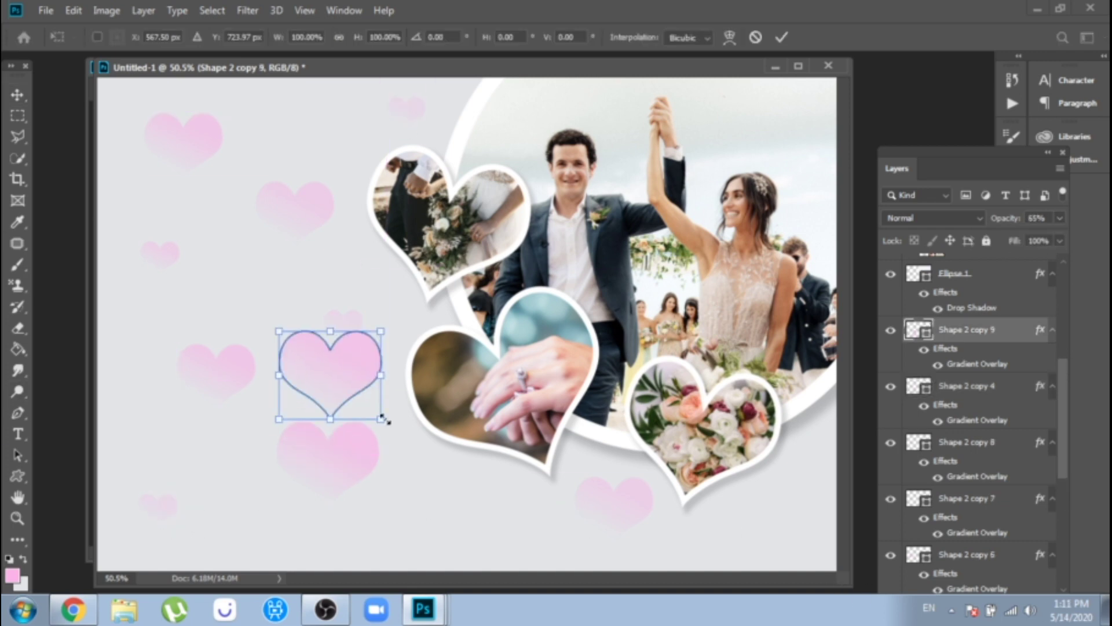
{"action": "left_click_drag", "start_coordinate": [385, 417], "coordinate": [517, 343]}
{"action": "left_click", "coordinate": [16, 98]}
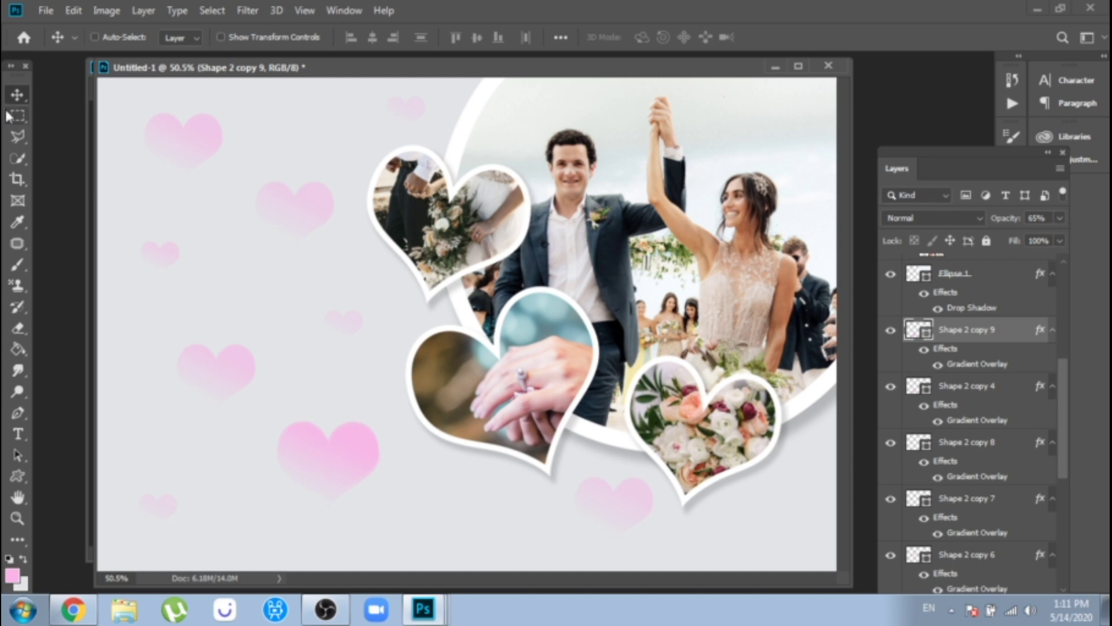
Step: Rotate the pink heart beside the hand-holding photo slightly clockwise and move it up and to the left
{"action": "left_click", "coordinate": [313, 217]}
{"action": "key", "text": "ctrl+t"}
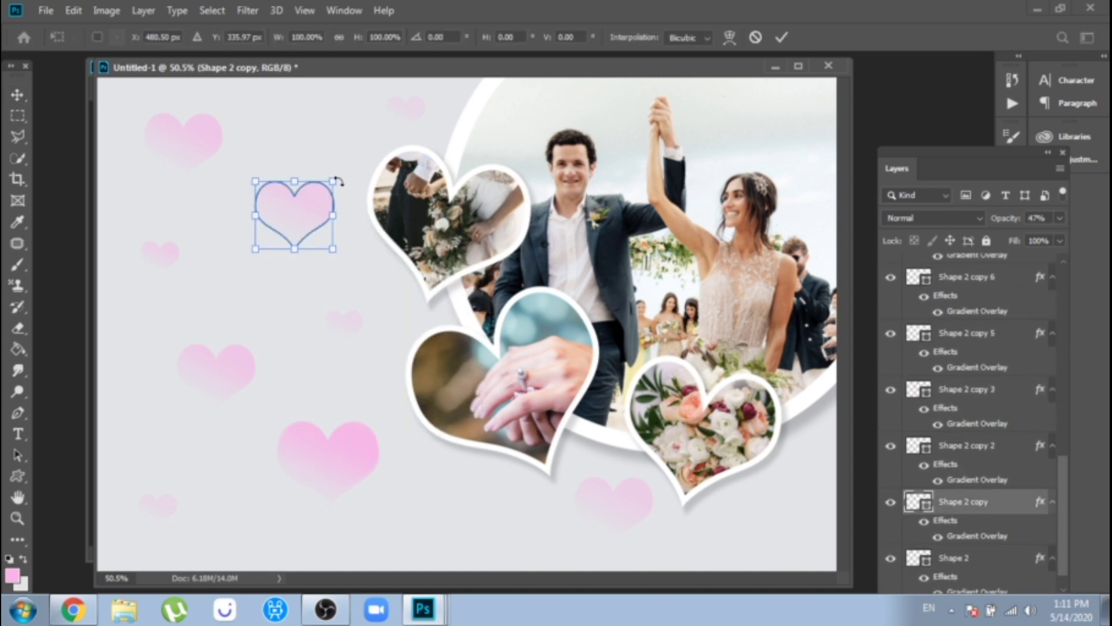
{"action": "left_click_drag", "start_coordinate": [338, 182], "coordinate": [343, 191]}
{"action": "left_click_drag", "start_coordinate": [294, 196], "coordinate": [282, 183]}
{"action": "key", "text": "Return"}
Step: Move the small left heart up and tilt it, and shift the small heart beside the ring photo down and left
{"action": "left_click_drag", "start_coordinate": [157, 250], "coordinate": [236, 244]}
{"action": "key", "text": "ctrl+t"}
{"action": "right_click", "coordinate": [191, 230]}
{"action": "left_click", "coordinate": [231, 276]}
{"action": "key", "text": "Return"}
{"action": "left_click", "coordinate": [302, 435]}
{"action": "left_click_drag", "start_coordinate": [343, 328], "coordinate": [318, 363]}
Step: Rotate the large lower-left heart counterclockwise, move it up and left, and hide the overlapping duplicate
{"action": "left_click", "coordinate": [304, 446]}
{"action": "key", "text": "ctrl+t"}
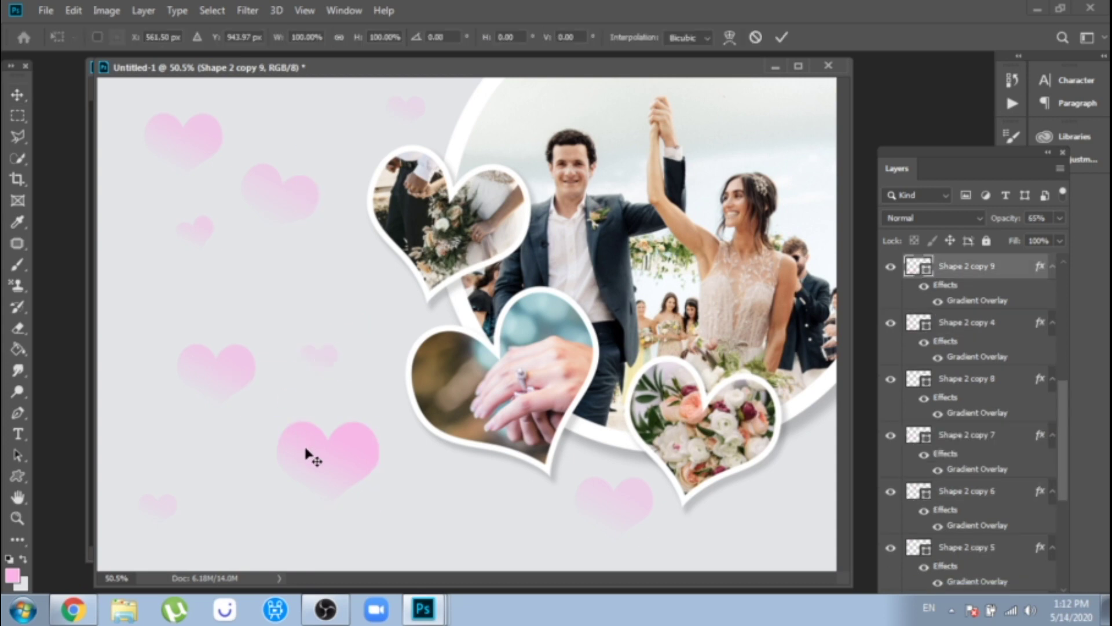
{"action": "left_click_drag", "start_coordinate": [391, 517], "coordinate": [404, 495]}
{"action": "left_click_drag", "start_coordinate": [338, 449], "coordinate": [308, 441]}
{"action": "key", "text": "Return"}
{"action": "left_click", "coordinate": [359, 450]}
{"action": "left_click", "coordinate": [891, 325]}
Step: Rotate the medium pink heart above the large one slightly counterclockwise
{"action": "left_click", "coordinate": [228, 379]}
{"action": "key", "text": "ctrl+t"}
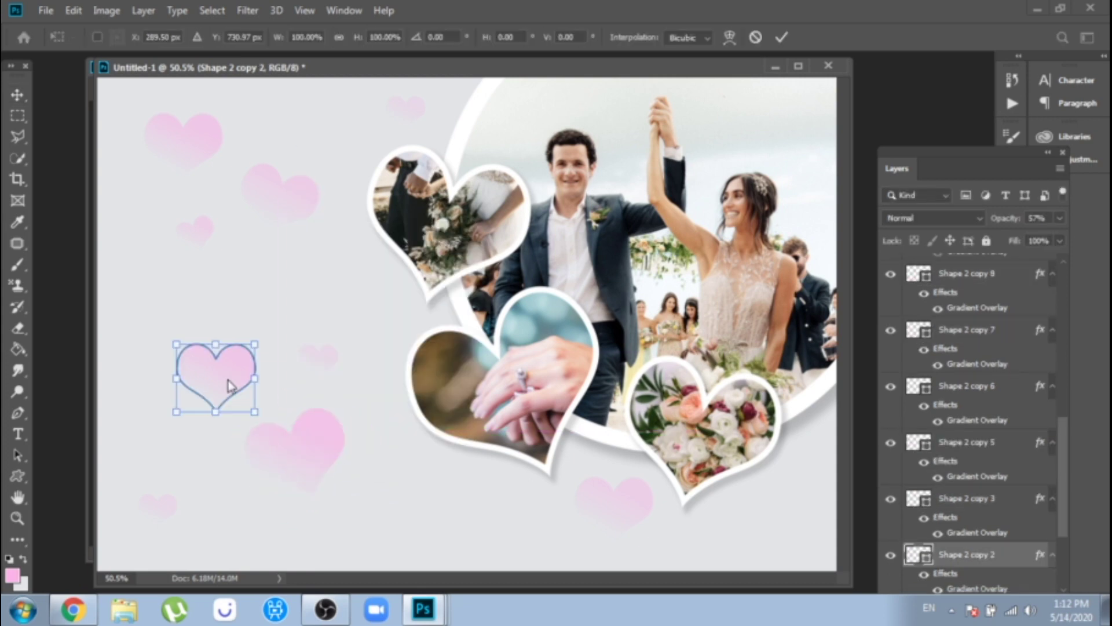
{"action": "left_click_drag", "start_coordinate": [266, 327], "coordinate": [236, 335]}
{"action": "key", "text": "Return"}
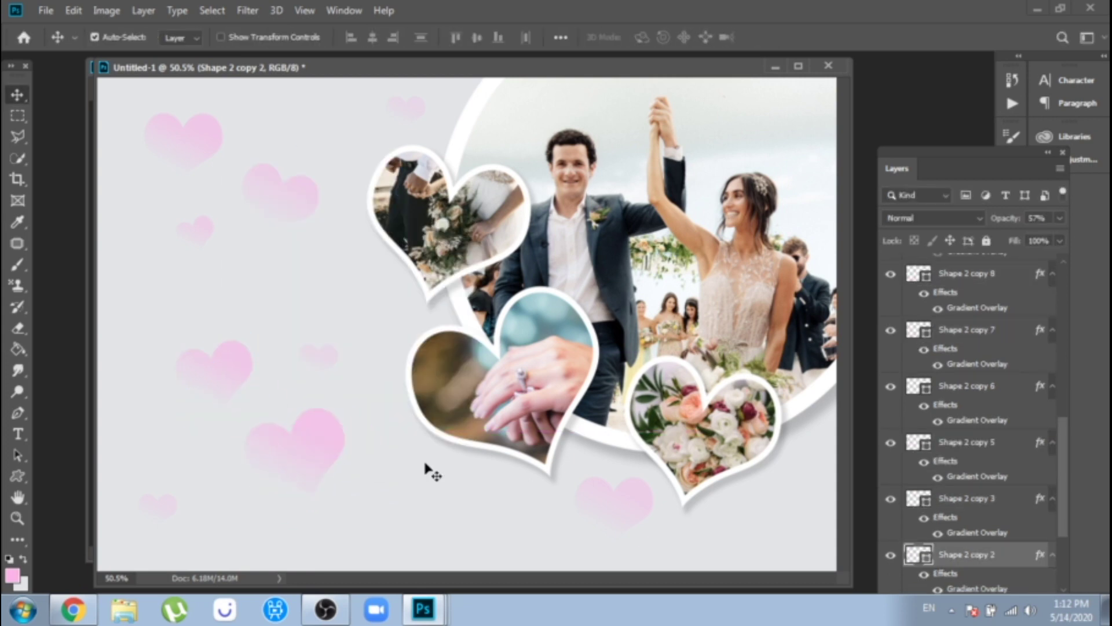
Step: Adjust the opacity of the background pink hearts, setting the one below the flower photo to about 62%
{"action": "left_click", "coordinate": [380, 116]}
{"action": "left_click", "coordinate": [1055, 220]}
{"action": "left_click_drag", "start_coordinate": [1003, 237], "coordinate": [1012, 236]}
{"action": "left_click", "coordinate": [651, 472]}
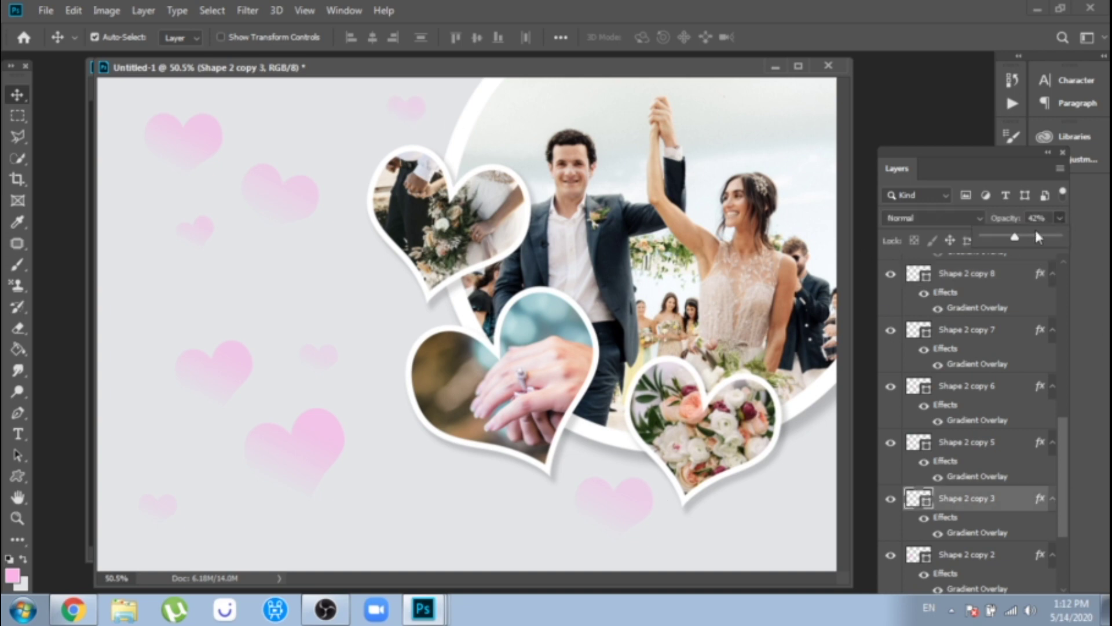
{"action": "left_click", "coordinate": [1059, 218]}
{"action": "left_click_drag", "start_coordinate": [1014, 237], "coordinate": [1030, 240]}
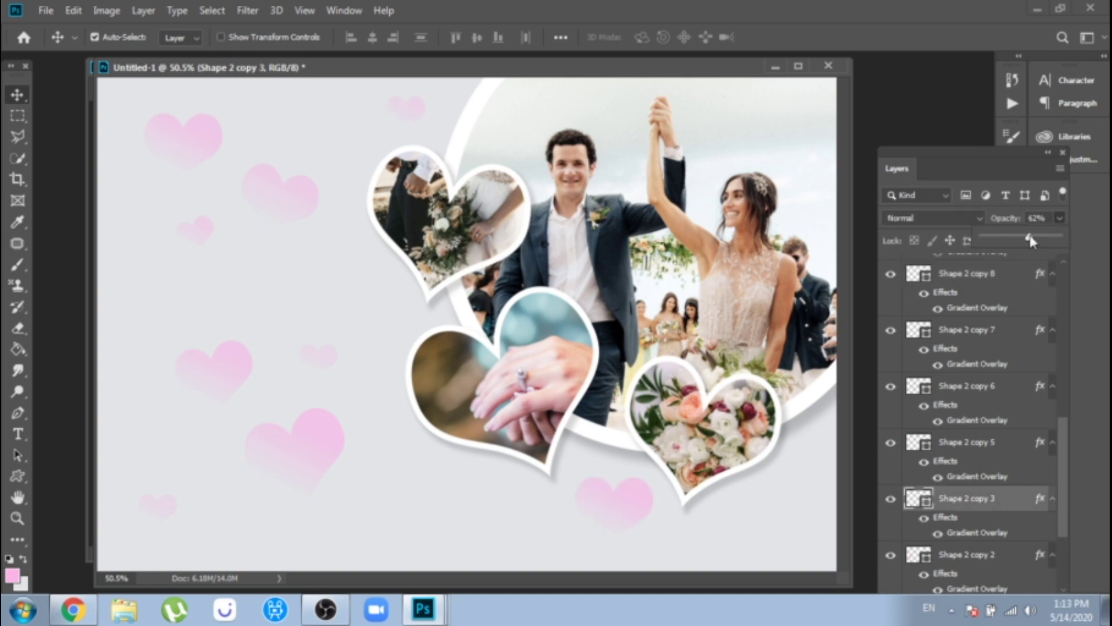
{"action": "left_click", "coordinate": [978, 430]}
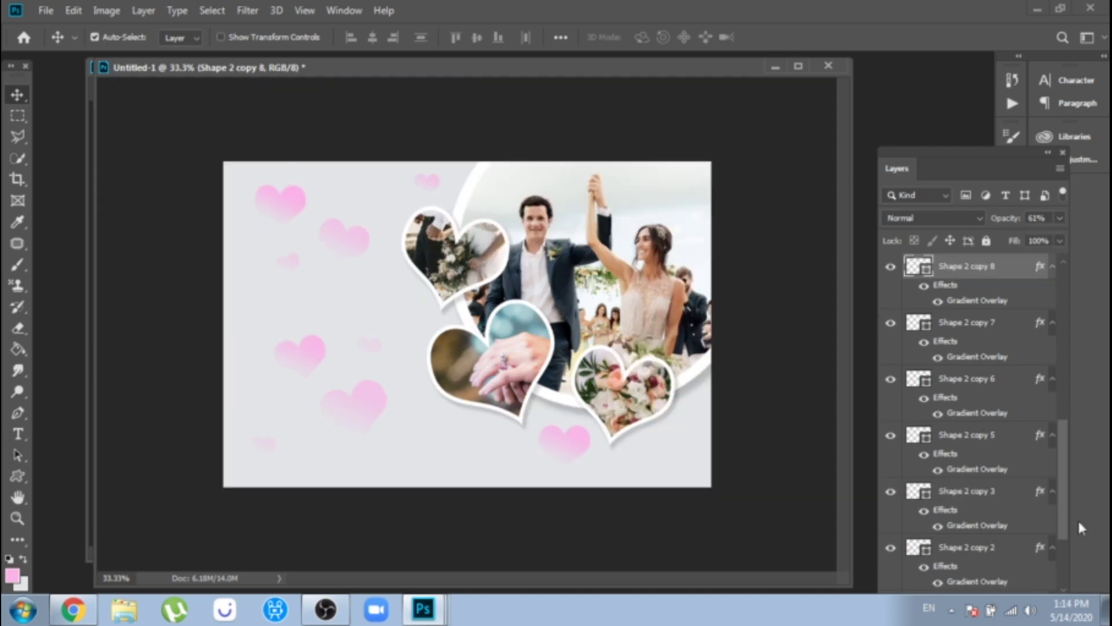
Step: Set the foreground colour to white (ffffff) and fill the Background layer with it using the Paint Bucket
{"action": "scroll", "coordinate": [985, 492], "scroll_direction": "down", "scroll_amount": 3}
{"action": "left_click", "coordinate": [934, 586]}
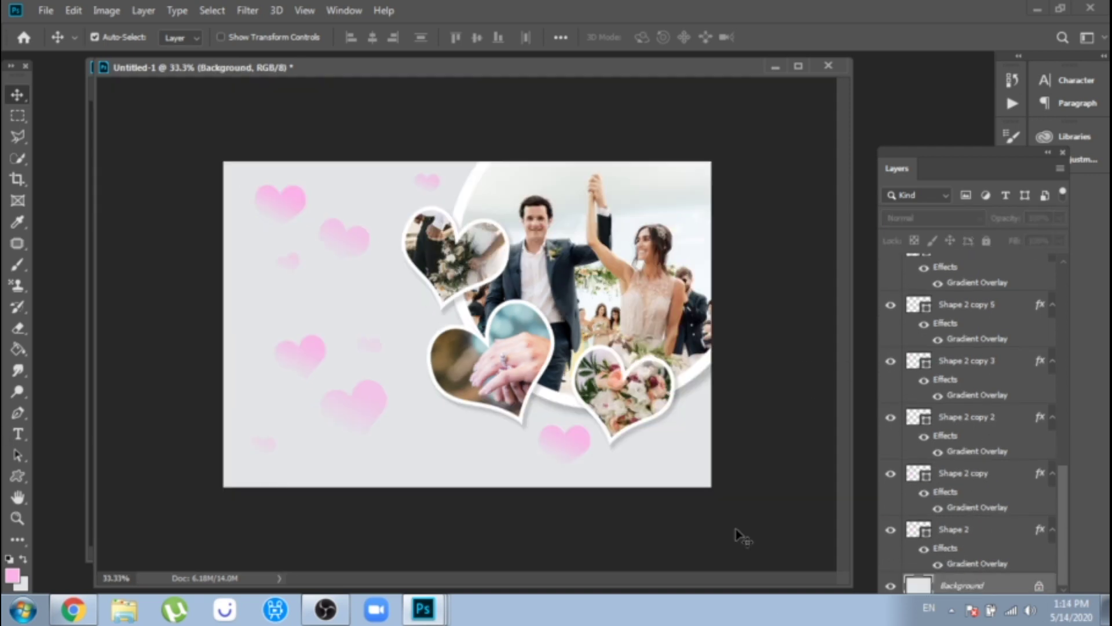
{"action": "left_click", "coordinate": [23, 560]}
{"action": "left_click", "coordinate": [13, 576]}
{"action": "left_click_drag", "start_coordinate": [735, 370], "coordinate": [679, 308]}
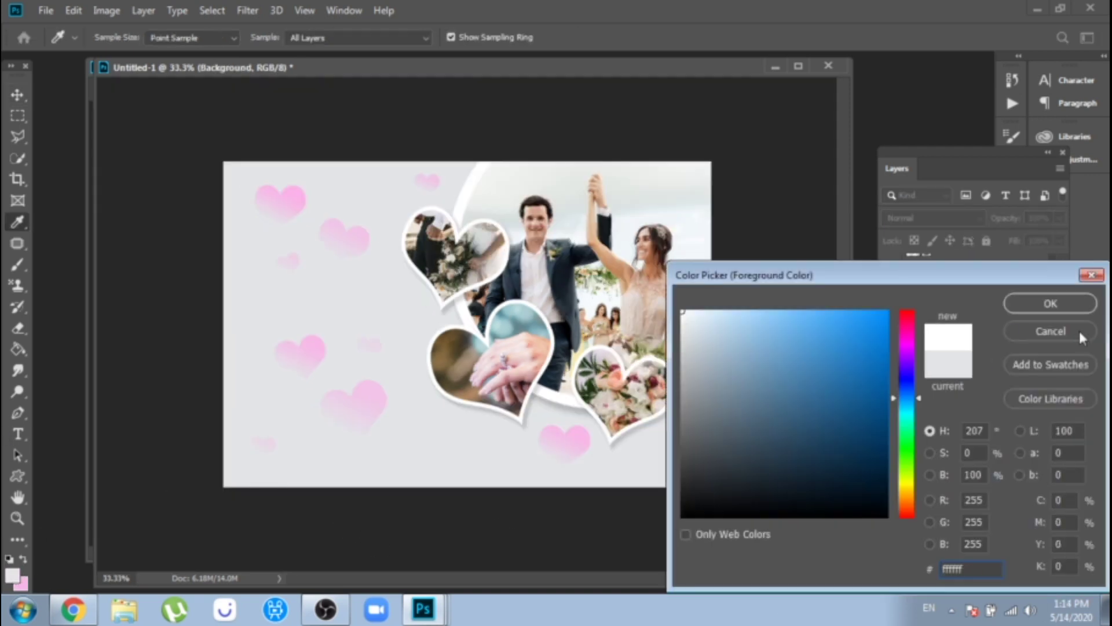
{"action": "left_click", "coordinate": [1058, 303]}
{"action": "left_click", "coordinate": [17, 349]}
{"action": "left_click", "coordinate": [341, 328]}
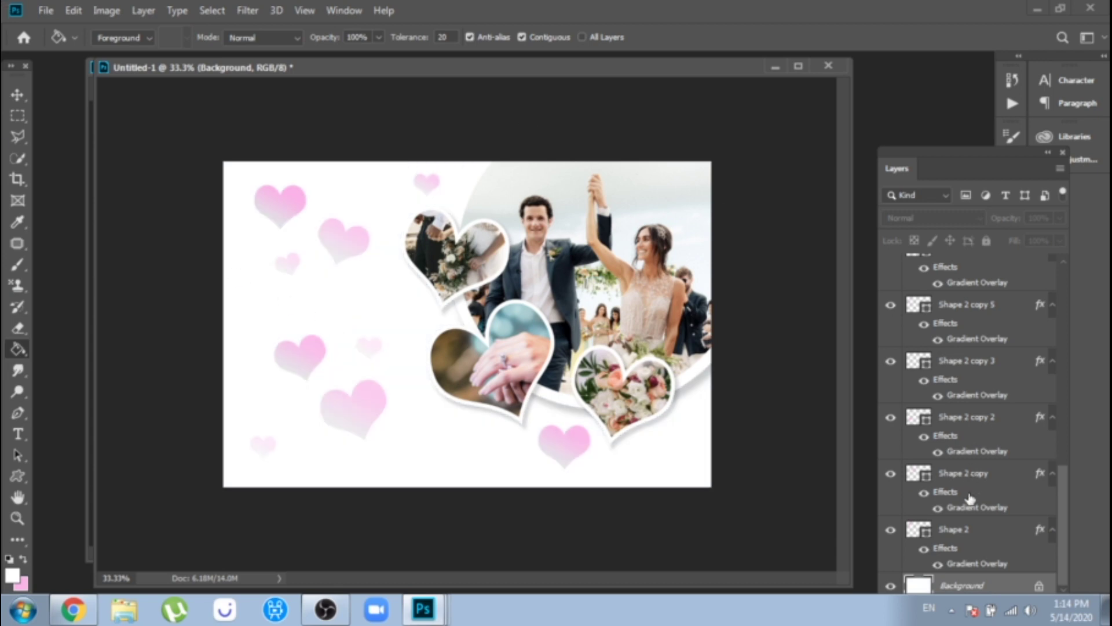
Step: Delete the hidden duplicate heart layer Shape 2 copy 4
{"action": "scroll", "coordinate": [970, 499], "scroll_direction": "up", "scroll_amount": 10}
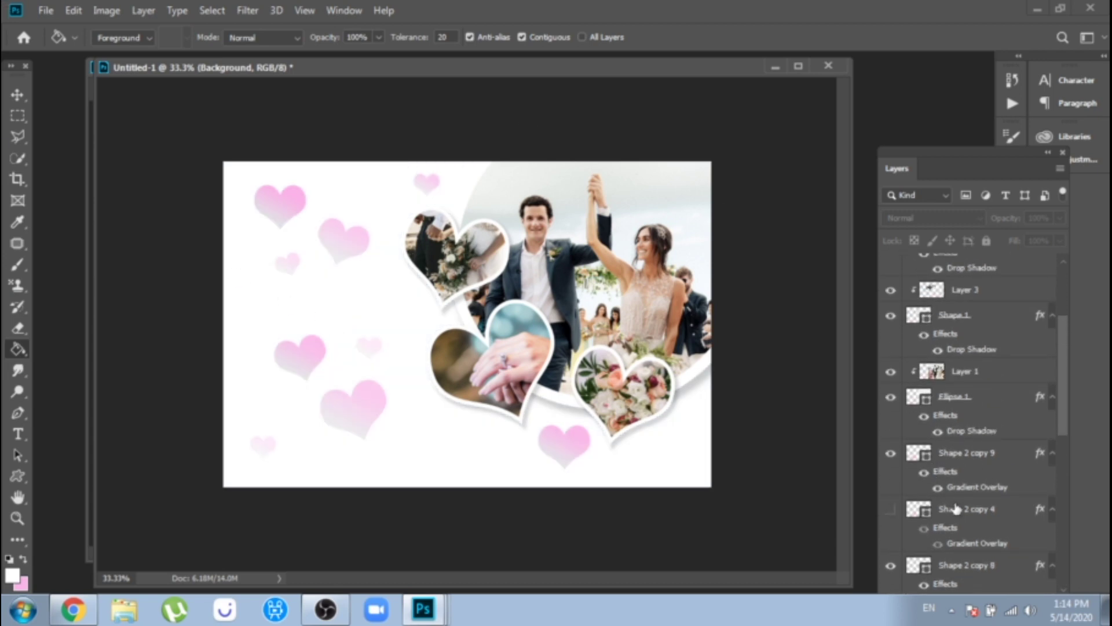
{"action": "left_click", "coordinate": [955, 509]}
{"action": "scroll", "coordinate": [959, 510], "scroll_direction": "down", "scroll_amount": 7}
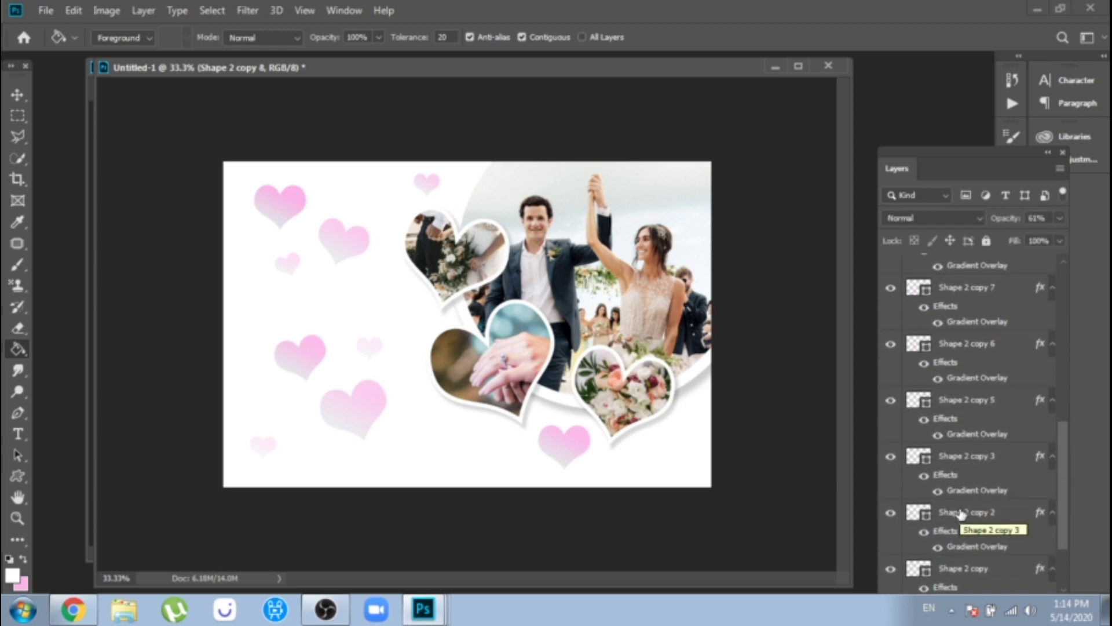
Step: Change the Gradient Overlay of the Shape 2 heart to a white-to-pink gradient
{"action": "scroll", "coordinate": [960, 513], "scroll_direction": "down", "scroll_amount": 2}
{"action": "right_click", "coordinate": [963, 532]}
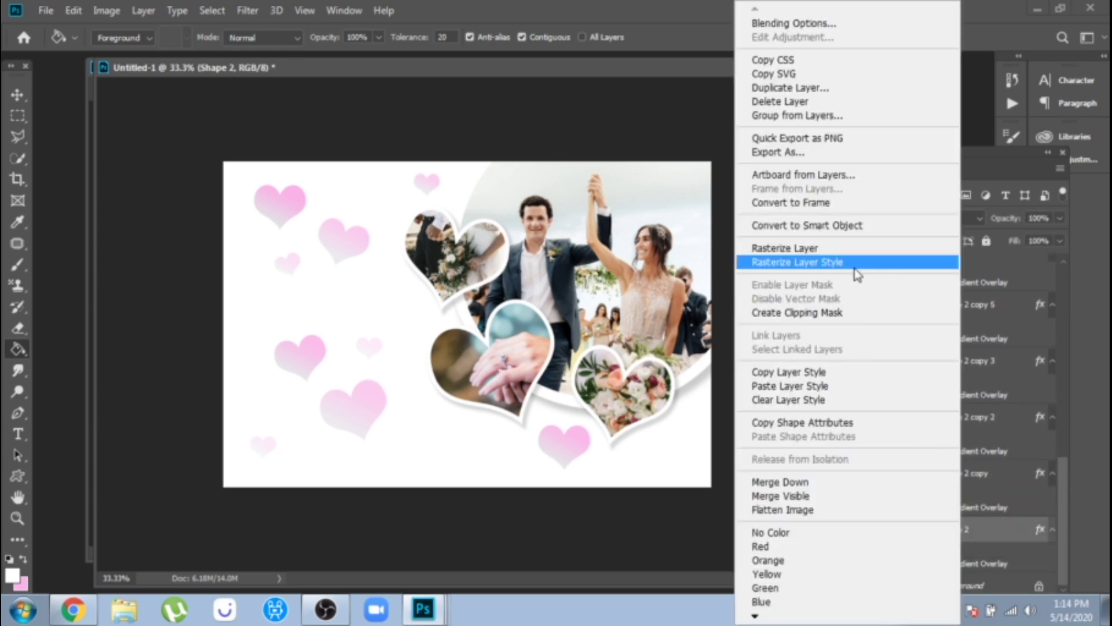
{"action": "left_click", "coordinate": [794, 23]}
{"action": "left_click", "coordinate": [320, 440]}
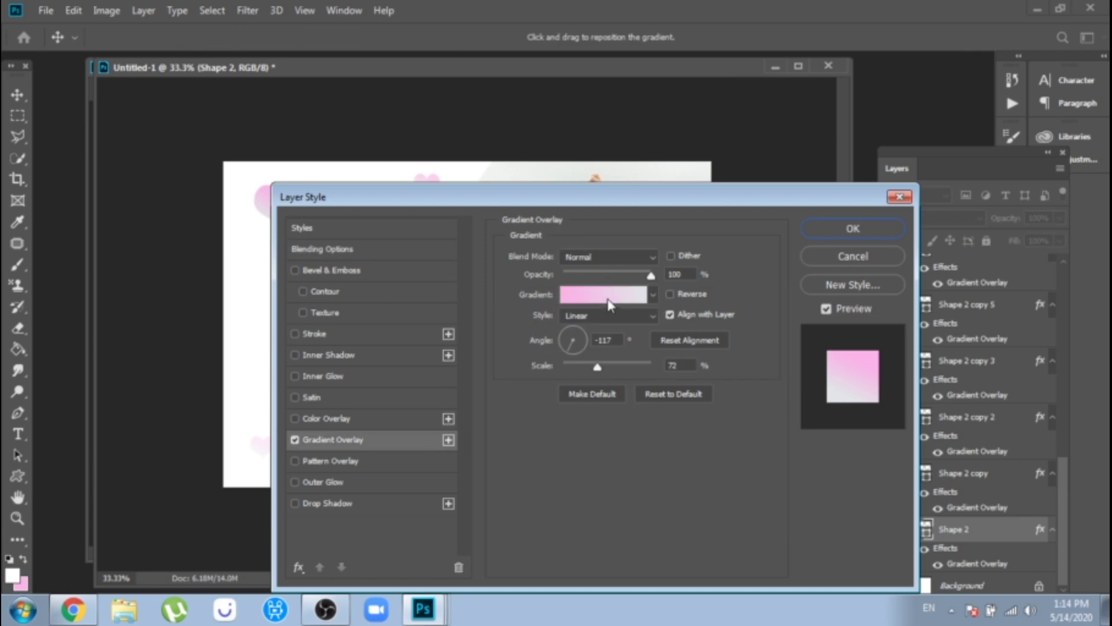
{"action": "left_click", "coordinate": [609, 296]}
{"action": "left_click", "coordinate": [755, 234]}
{"action": "left_click", "coordinate": [1053, 212]}
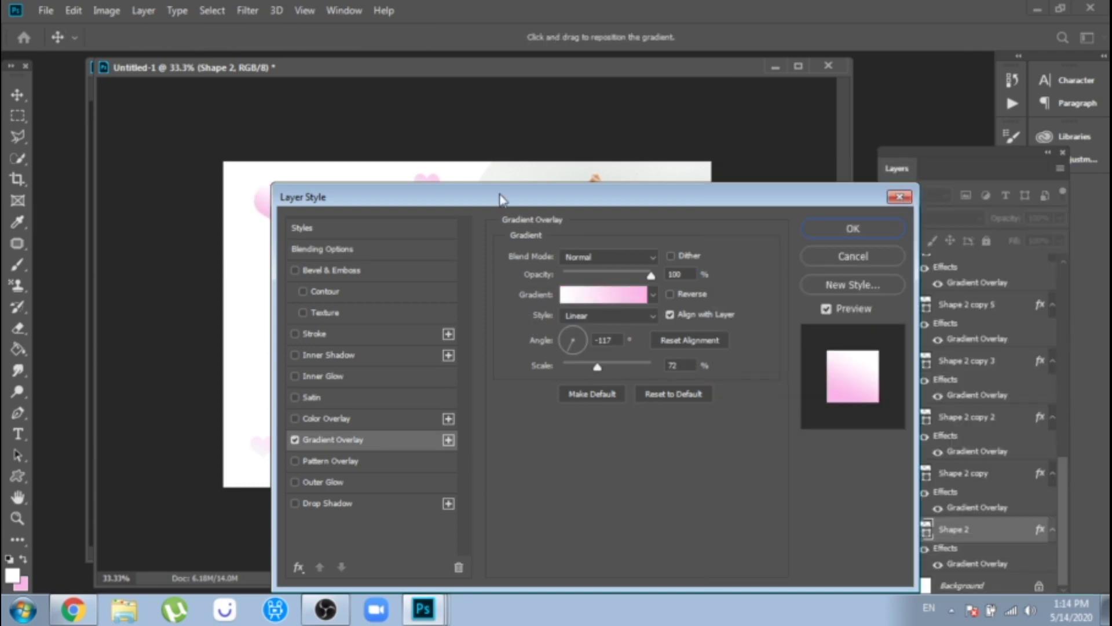
Step: Reverse the heart's gradient and set its angle to -95° and scale to 78%, with opacity at 100%
{"action": "left_click_drag", "start_coordinate": [490, 202], "coordinate": [653, 372]}
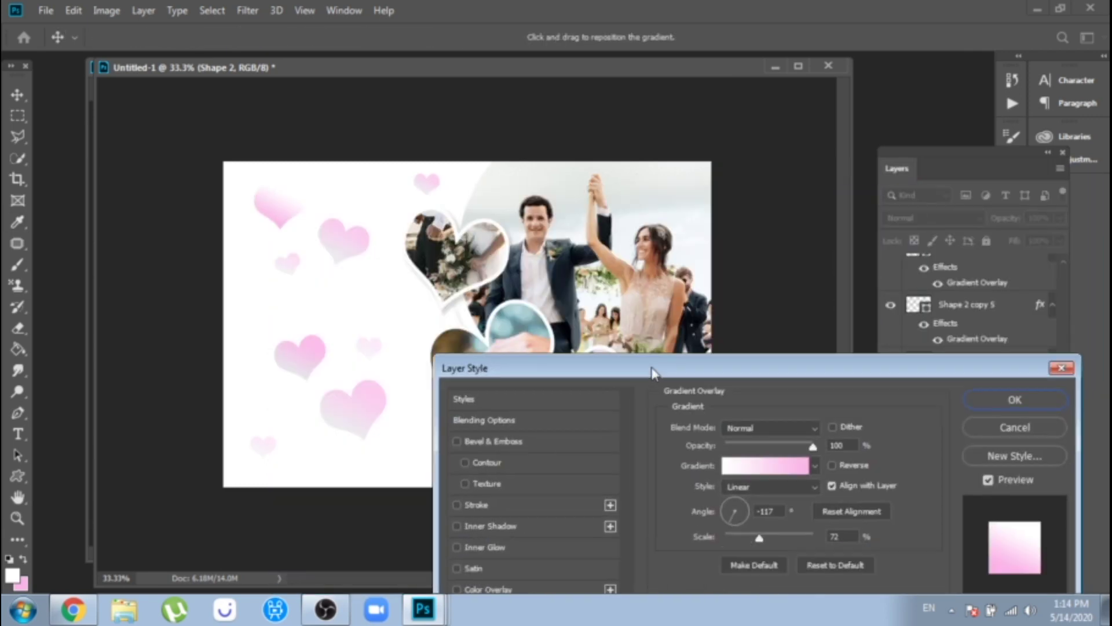
{"action": "left_click", "coordinate": [832, 465]}
{"action": "left_click_drag", "start_coordinate": [760, 540], "coordinate": [768, 544]}
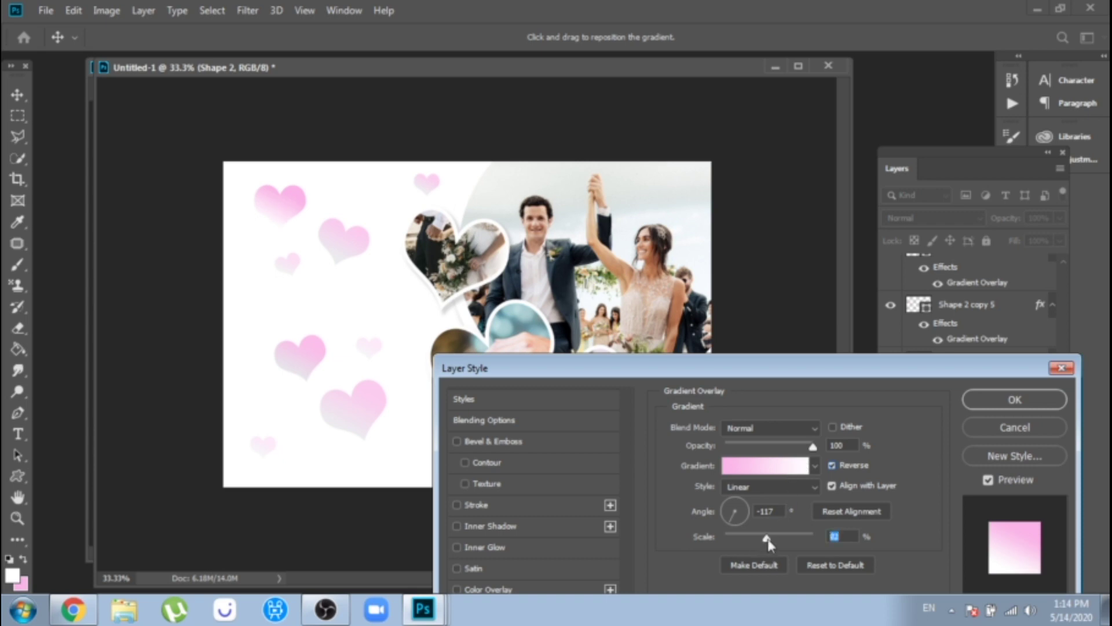
{"action": "left_click", "coordinate": [745, 518]}
{"action": "left_click_drag", "start_coordinate": [812, 446], "coordinate": [802, 448]}
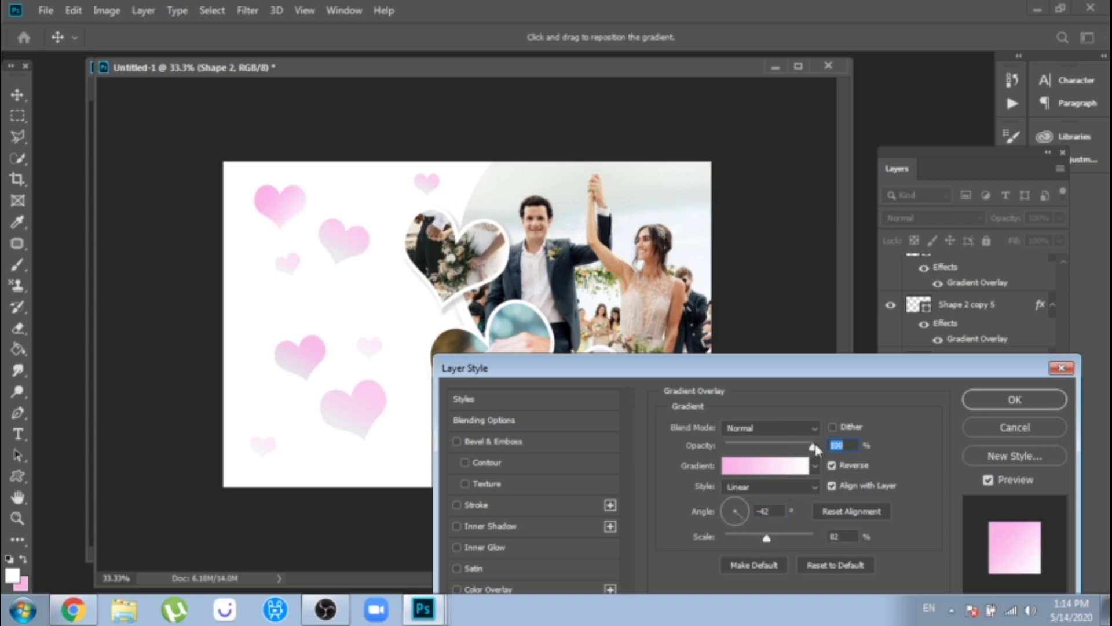
{"action": "left_click", "coordinate": [733, 518]}
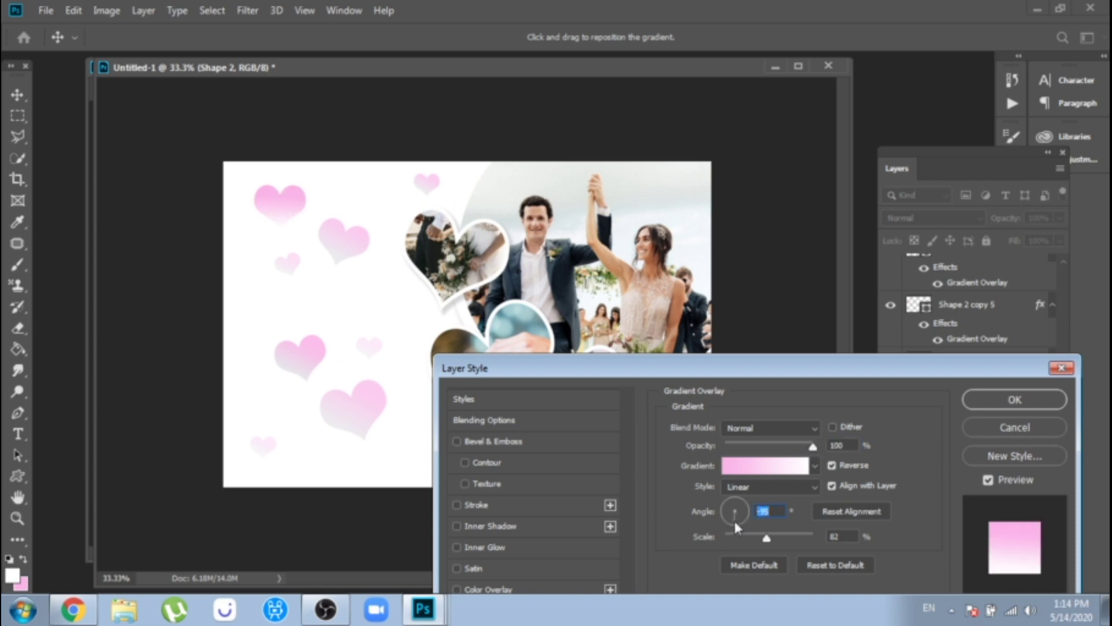
{"action": "mouse_move", "coordinate": [766, 538]}
{"action": "left_mouse_down"}
{"action": "mouse_move", "coordinate": [752, 540]}
{"action": "mouse_move", "coordinate": [764, 541]}
{"action": "left_mouse_up"}
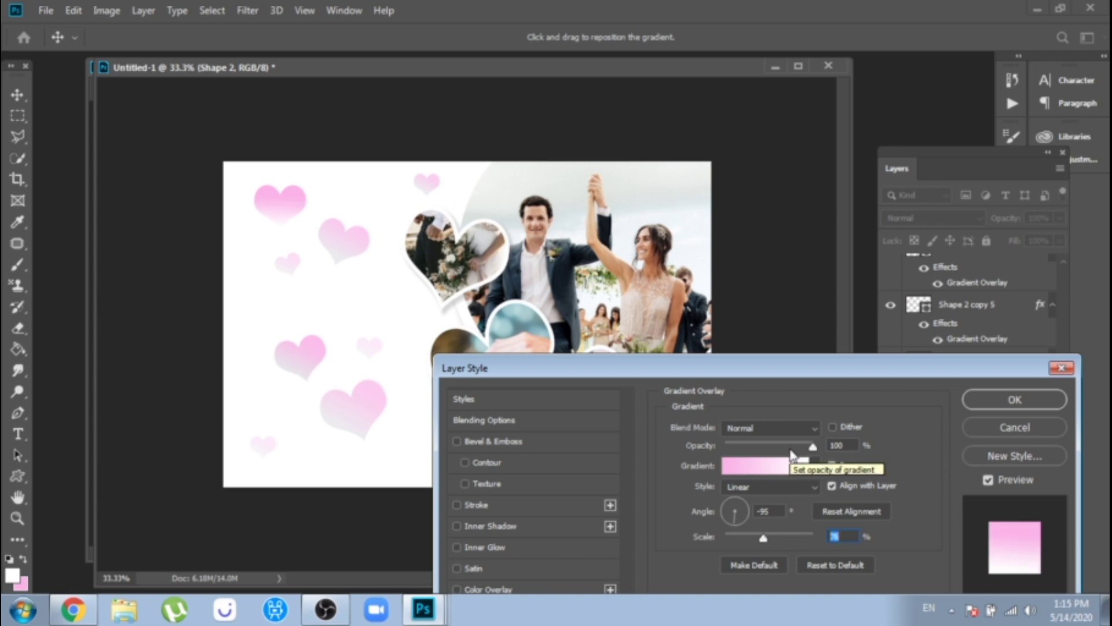
{"action": "left_click", "coordinate": [809, 446]}
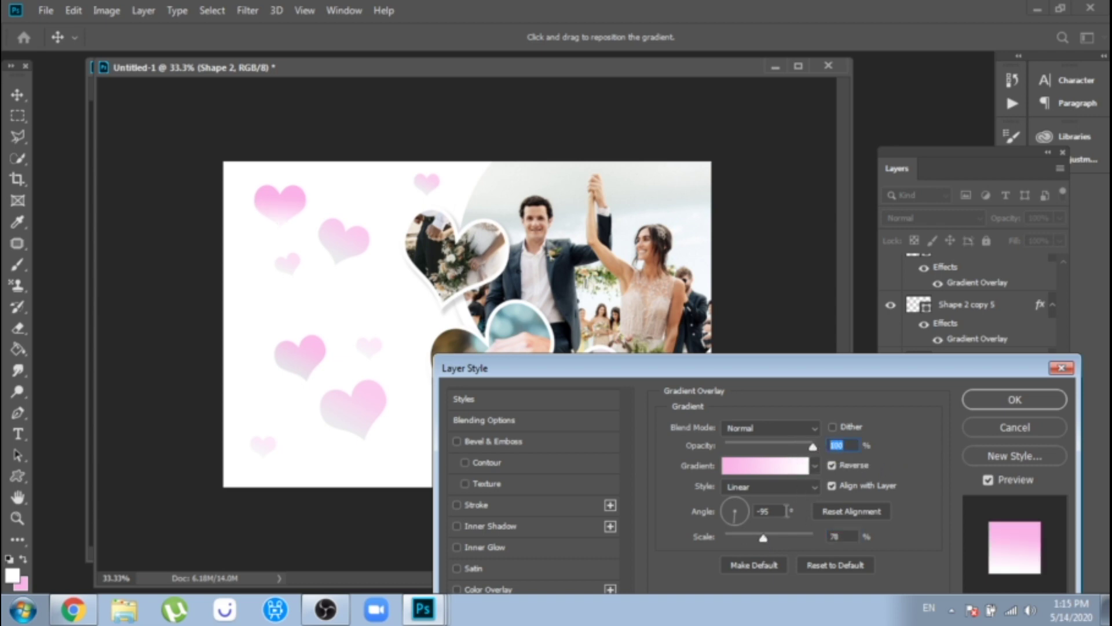
Step: Try the Reflected and Diamond gradient styles on the heart and return to Linear
{"action": "left_click", "coordinate": [815, 486]}
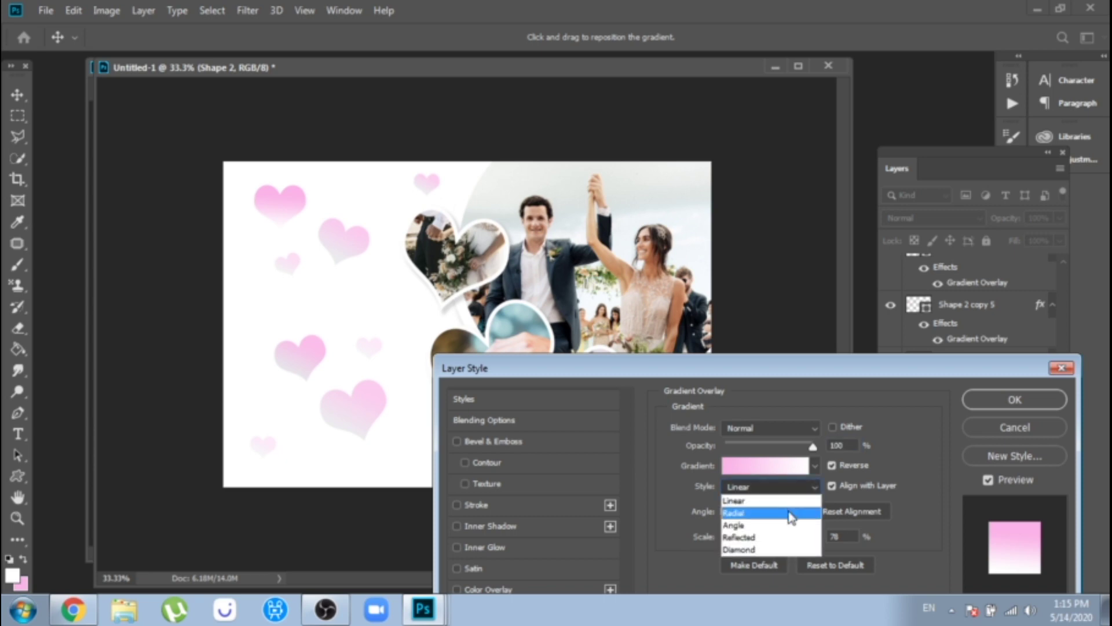
{"action": "left_click", "coordinate": [789, 541]}
{"action": "left_click", "coordinate": [778, 491]}
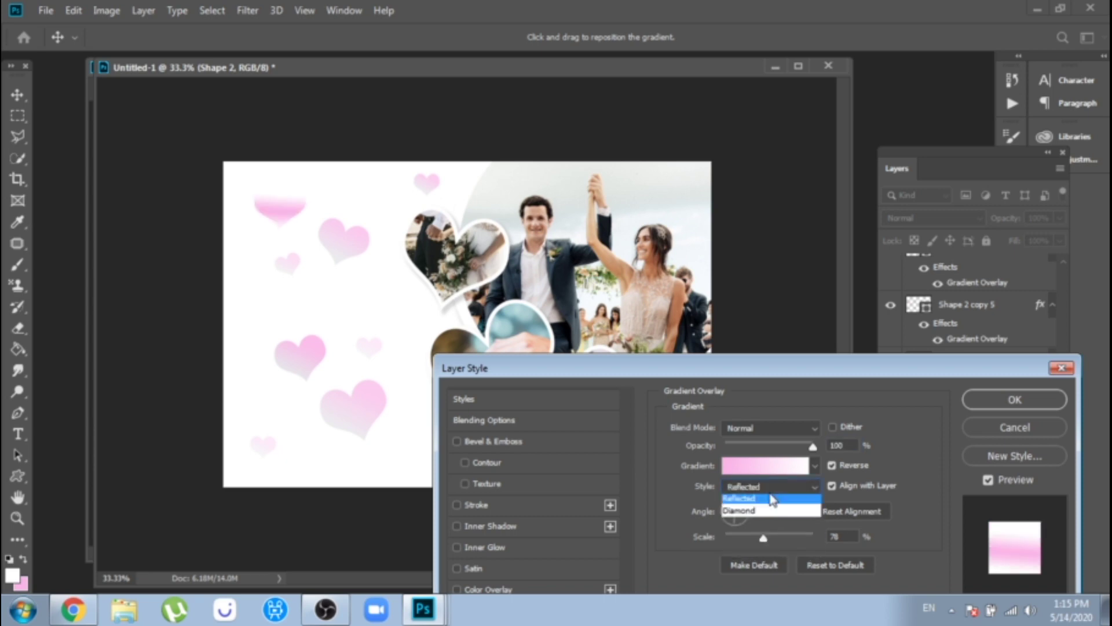
{"action": "left_click", "coordinate": [768, 549]}
{"action": "left_click", "coordinate": [755, 488]}
{"action": "left_click", "coordinate": [736, 487]}
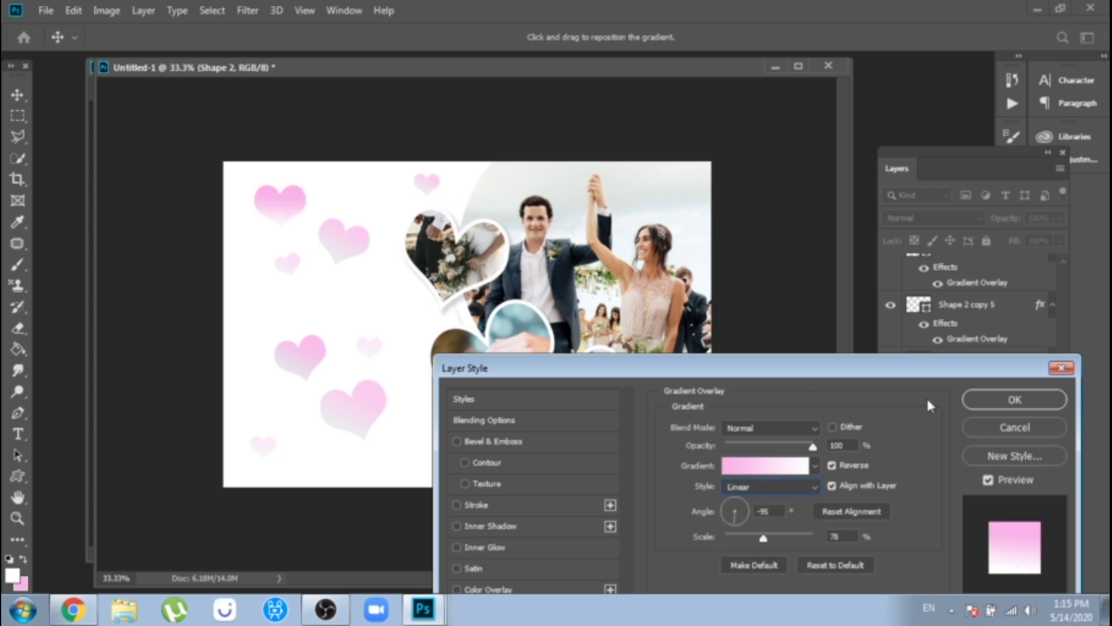
Step: Apply the gradient overlay and lower the opacity of the Shape 2 heart layer to 33%
{"action": "left_click", "coordinate": [1015, 399]}
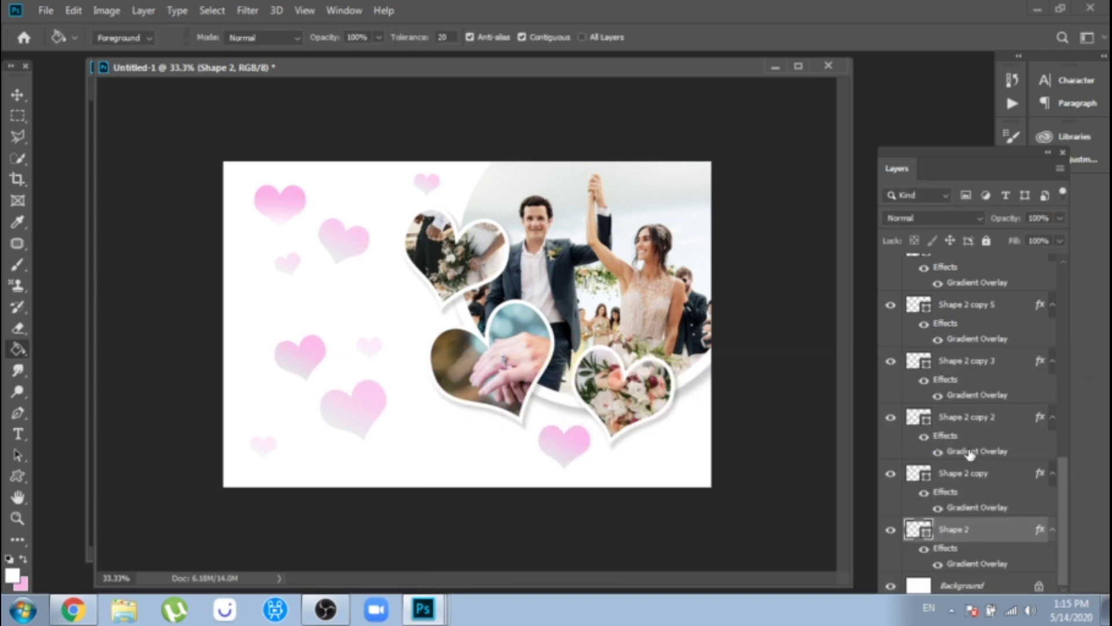
{"action": "left_click", "coordinate": [1059, 218]}
{"action": "left_click_drag", "start_coordinate": [1062, 236], "coordinate": [1036, 238]}
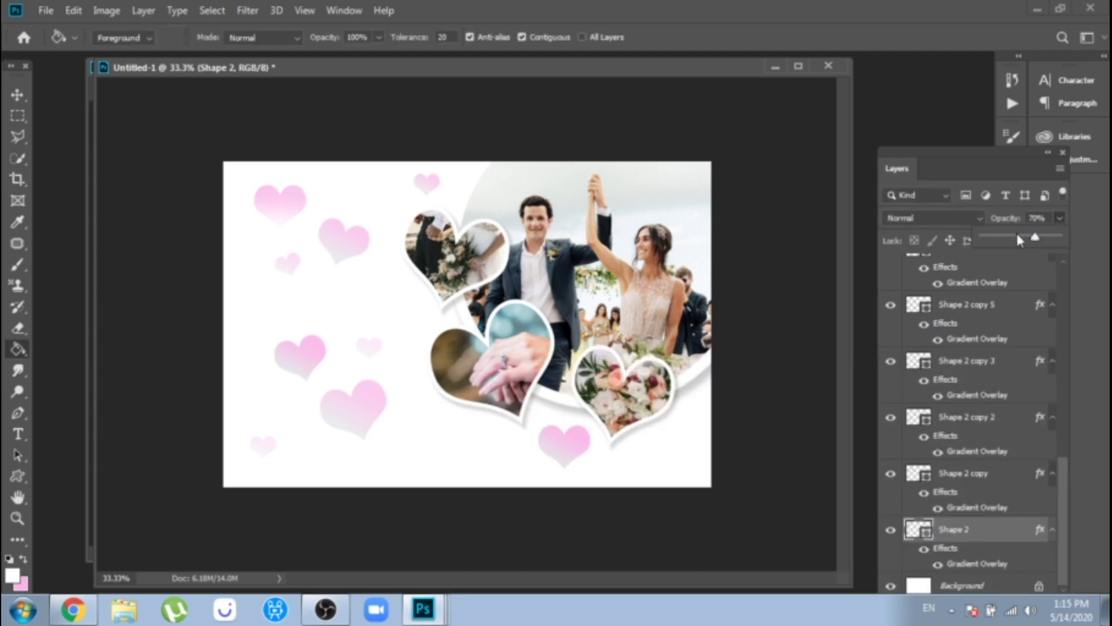
{"action": "left_click", "coordinate": [1017, 235]}
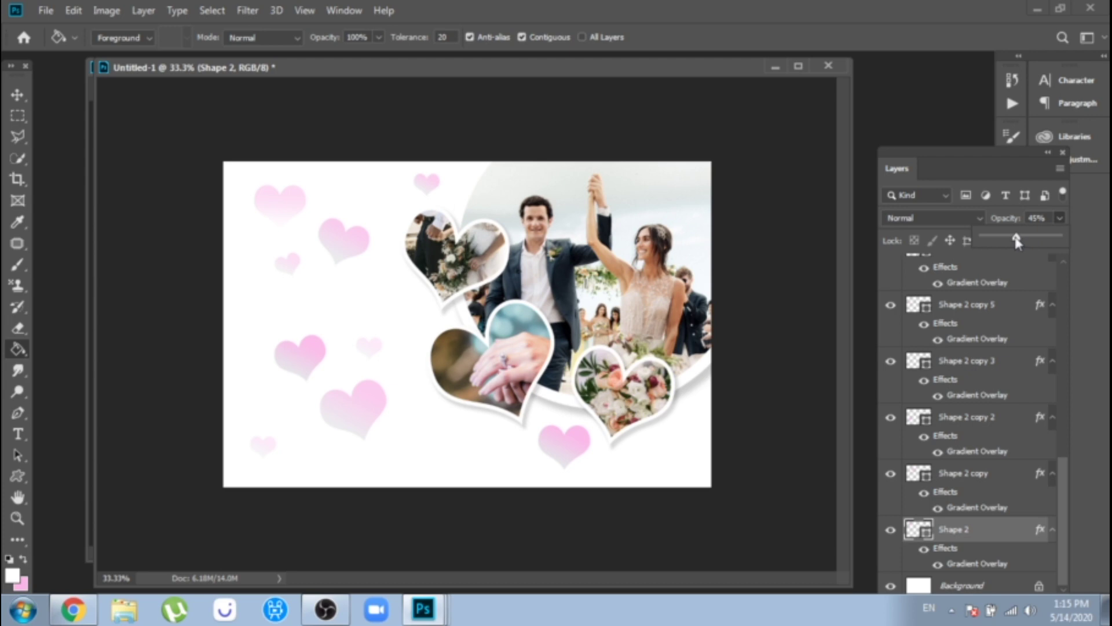
{"action": "left_click_drag", "start_coordinate": [1017, 237], "coordinate": [1008, 237]}
Step: Copy the layer style of Shape 2 and paste it onto Shape 2 copy, copy 2, copy 3 and copy 5
{"action": "right_click", "coordinate": [946, 530]}
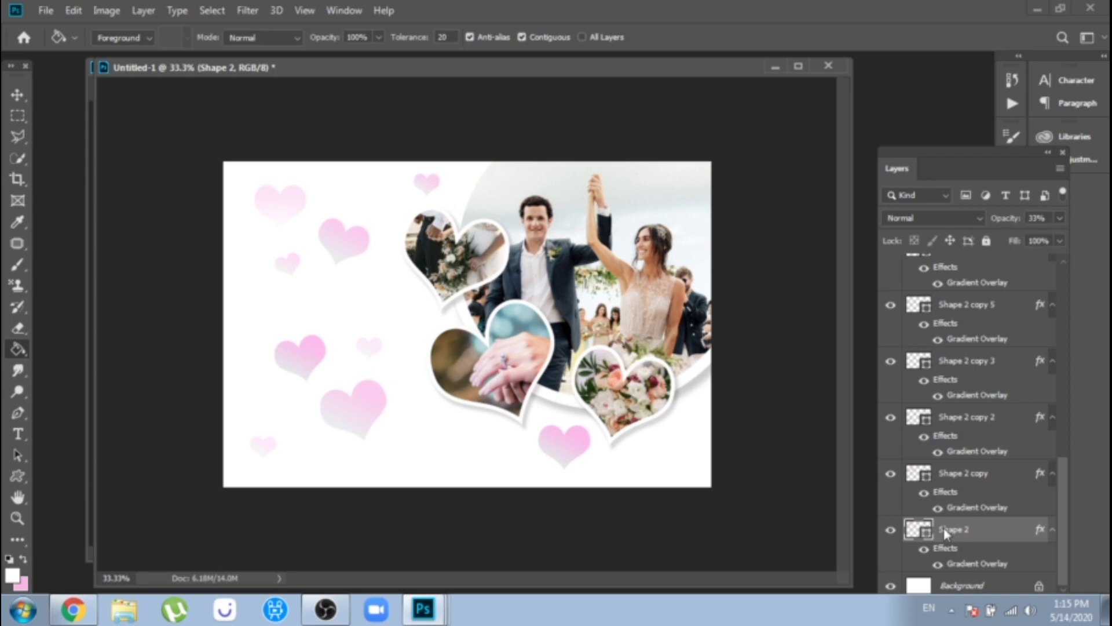
{"action": "left_click", "coordinate": [818, 372]}
{"action": "right_click", "coordinate": [953, 475]}
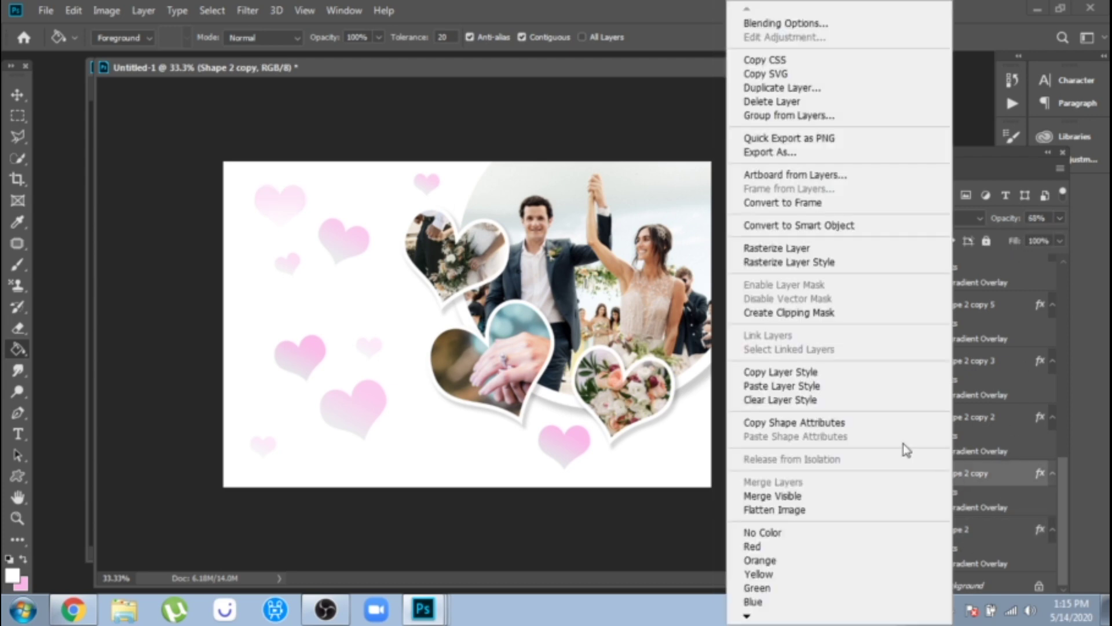
{"action": "left_click", "coordinate": [833, 384]}
{"action": "right_click", "coordinate": [950, 438]}
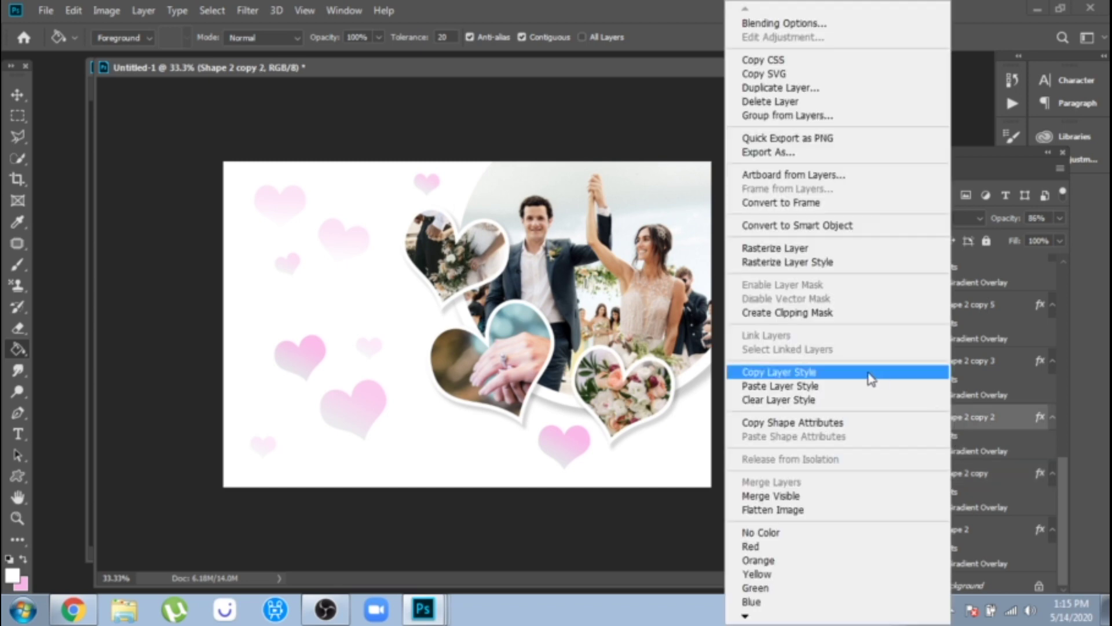
{"action": "left_click", "coordinate": [810, 385]}
{"action": "right_click", "coordinate": [961, 360]}
{"action": "left_click", "coordinate": [807, 386]}
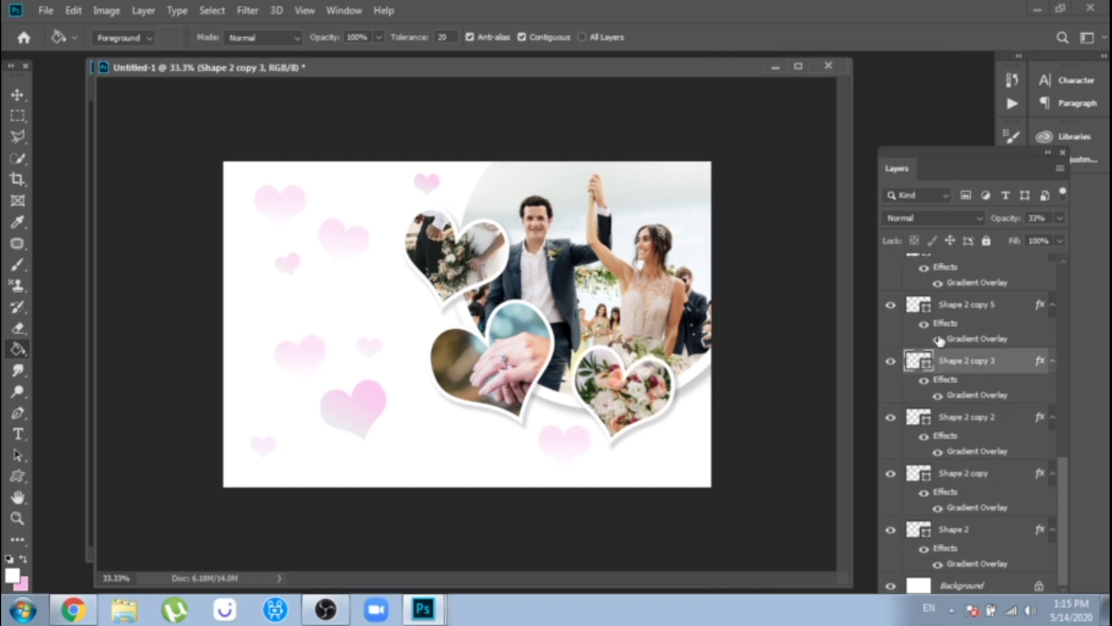
{"action": "right_click", "coordinate": [945, 311]}
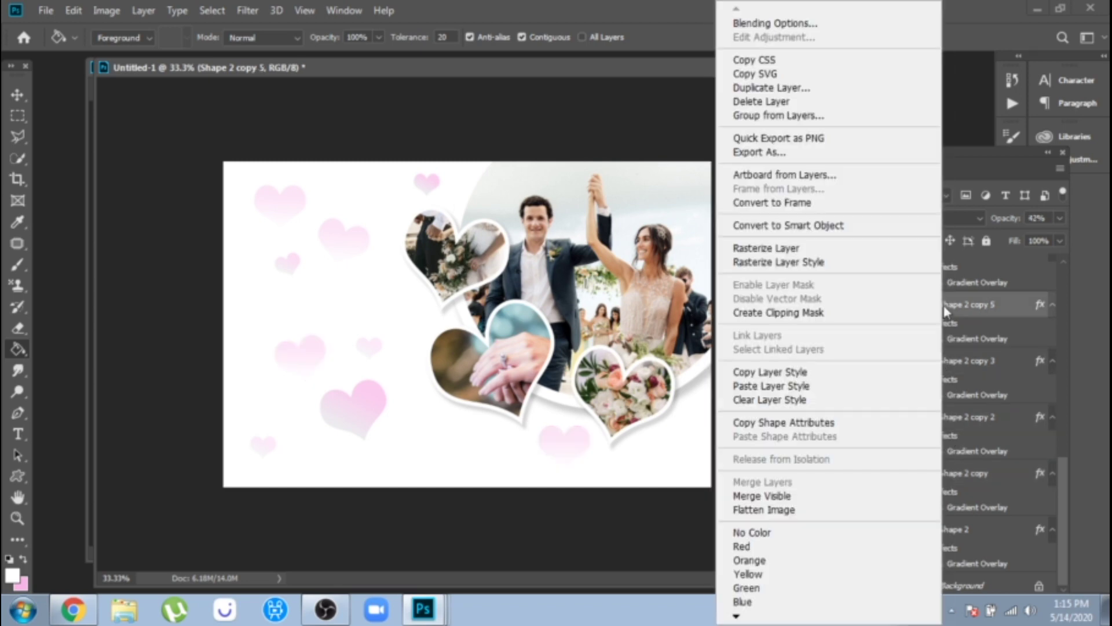
{"action": "left_click", "coordinate": [862, 386]}
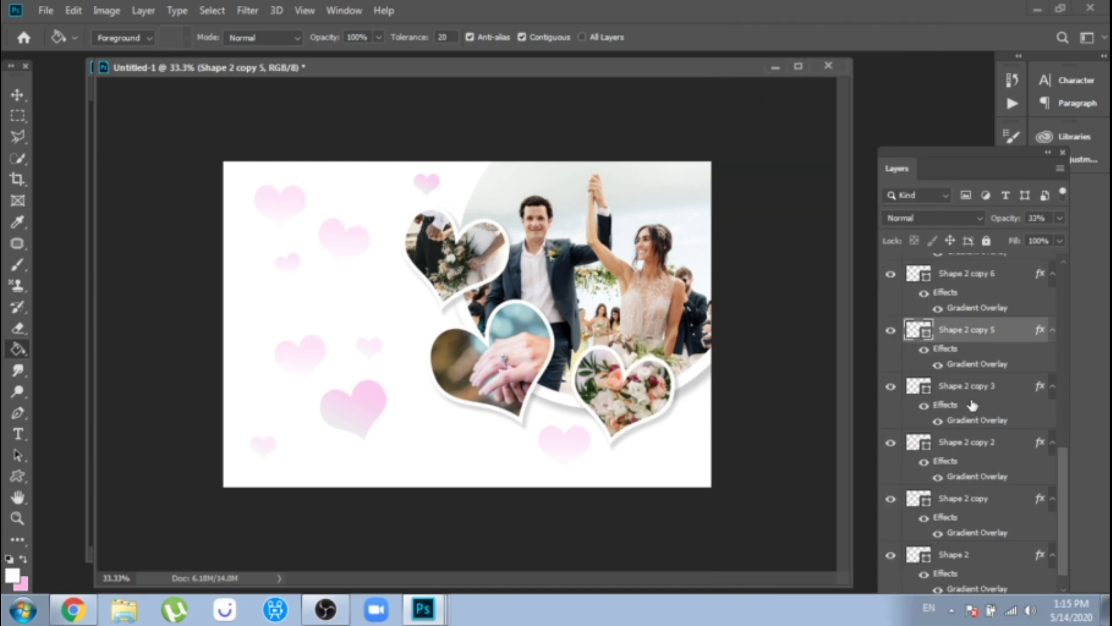
Step: Paste the copied layer style onto the remaining heart layers Shape 2 copy 6, copy 7, copy 8 and copy 9
{"action": "key", "text": "ctrl+j"}
{"action": "right_click", "coordinate": [964, 299]}
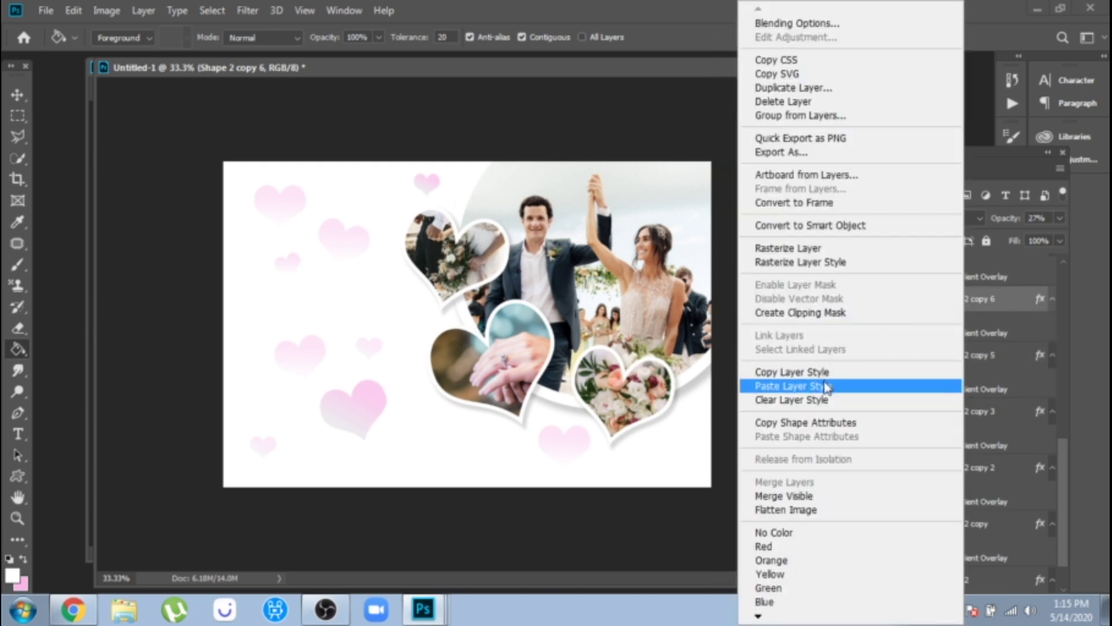
{"action": "left_click", "coordinate": [827, 386]}
{"action": "key", "text": "ctrl+j"}
{"action": "right_click", "coordinate": [964, 355]}
{"action": "left_click", "coordinate": [834, 385]}
{"action": "key", "text": "ctrl+j"}
{"action": "right_click", "coordinate": [952, 338]}
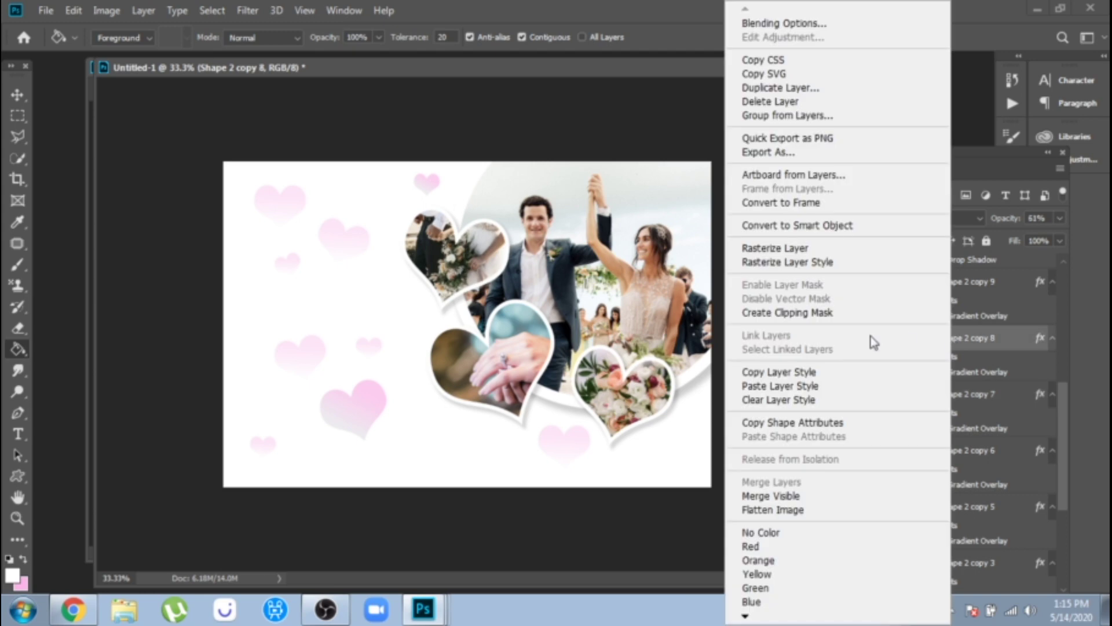
{"action": "left_click", "coordinate": [874, 386]}
{"action": "scroll", "coordinate": [963, 369], "scroll_direction": "up", "scroll_amount": 2}
{"action": "right_click", "coordinate": [973, 333]}
{"action": "left_click", "coordinate": [855, 386]}
{"action": "scroll", "coordinate": [996, 396], "scroll_direction": "up", "scroll_amount": 3}
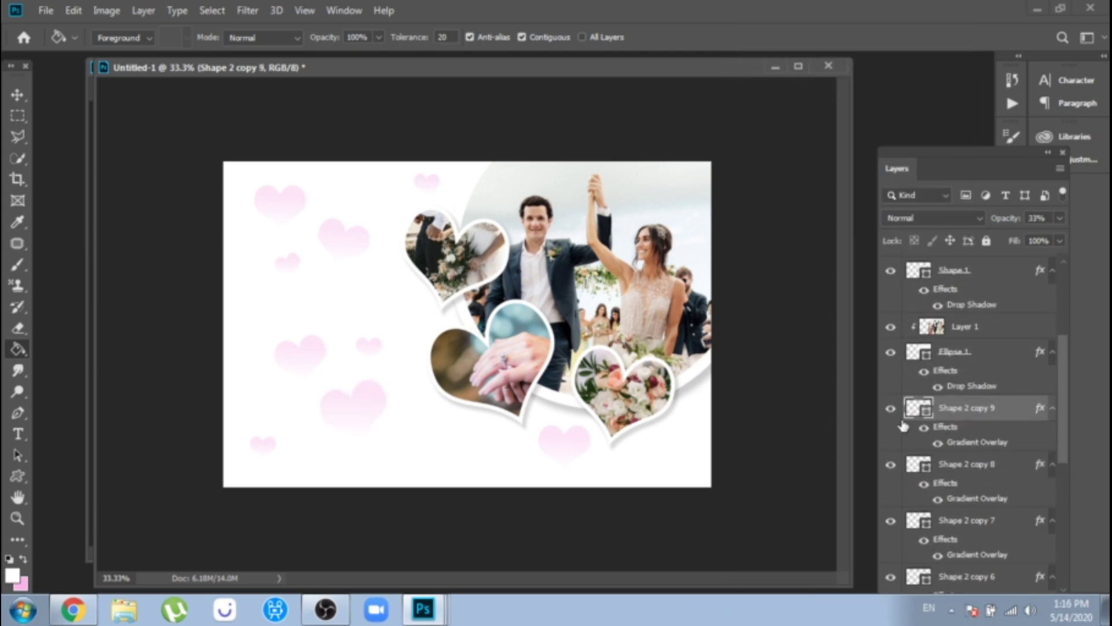
{"action": "scroll", "coordinate": [912, 509], "scroll_direction": "down", "scroll_amount": 5}
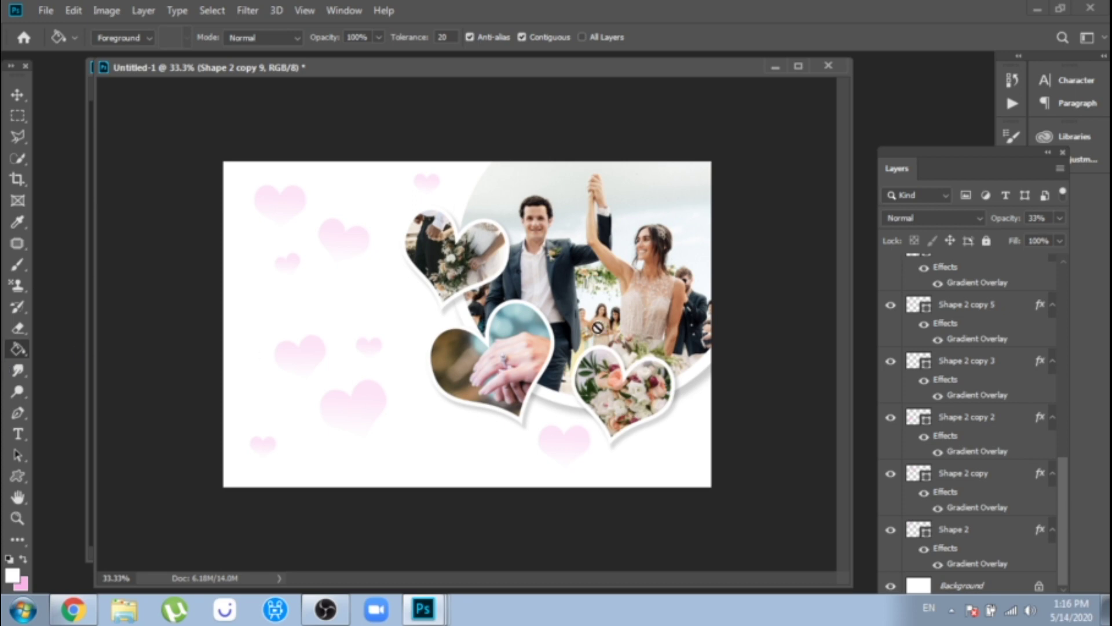
Step: Raise the opacity of the heart layers Shape 2 copy 5 and Shape 2 copy 9
{"action": "left_click", "coordinate": [977, 312]}
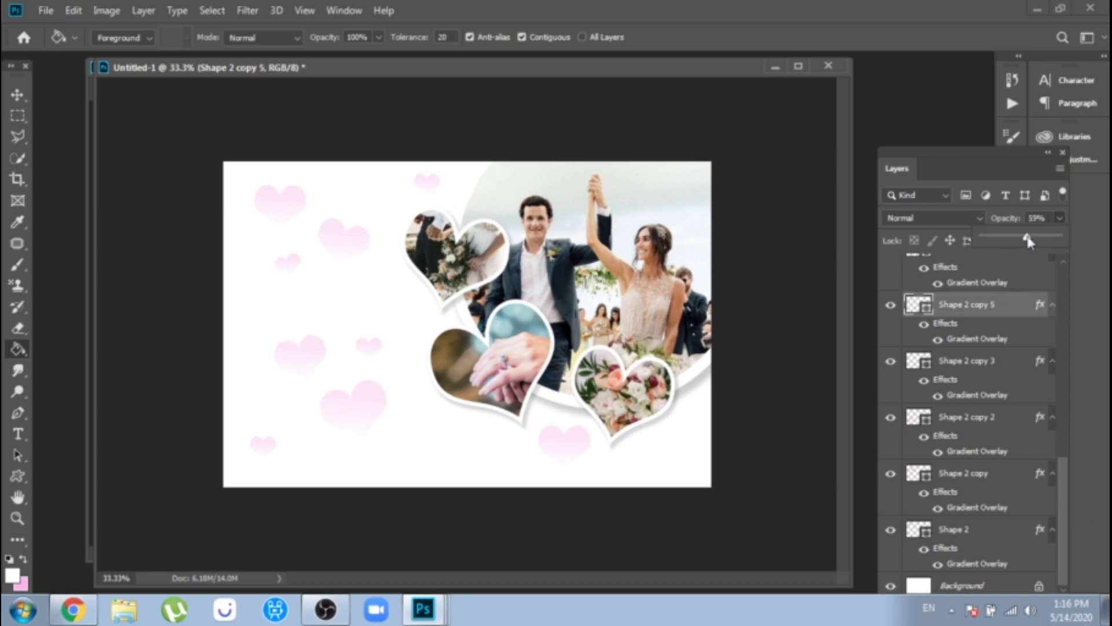
{"action": "left_click_drag", "start_coordinate": [1028, 240], "coordinate": [1024, 241]}
{"action": "key", "text": "v"}
{"action": "left_click", "coordinate": [381, 407]}
{"action": "left_click", "coordinate": [1059, 219]}
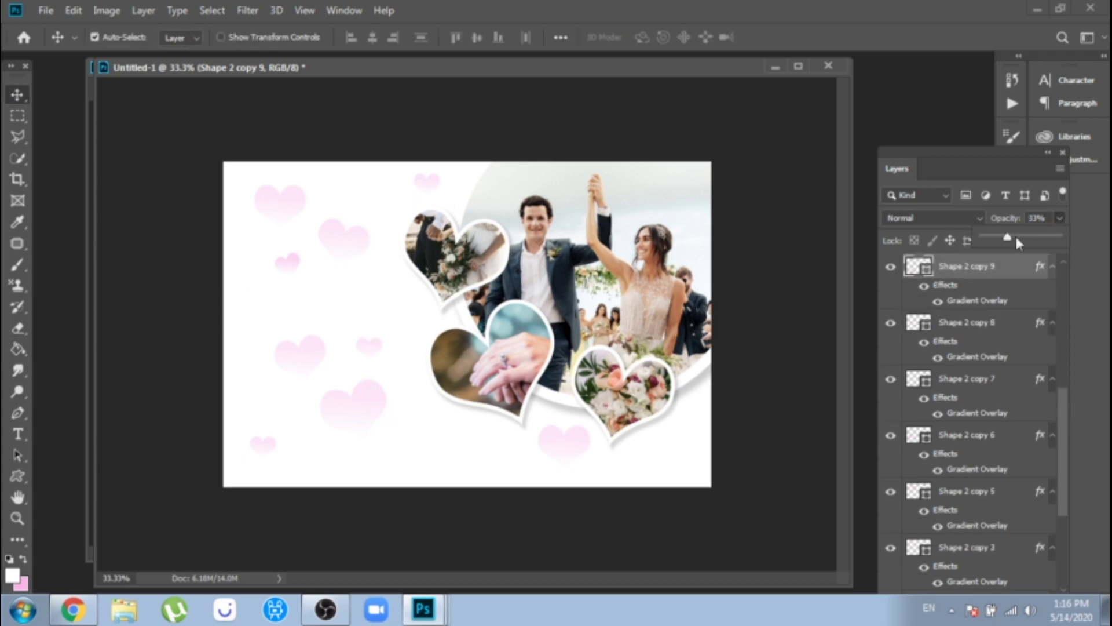
{"action": "left_click_drag", "start_coordinate": [1011, 240], "coordinate": [1018, 241]}
Step: Set the opacity of the Shape 2 copy 3 heart to 50% and the Shape 2 copy 5 heart to 48%
{"action": "left_click", "coordinate": [549, 441]}
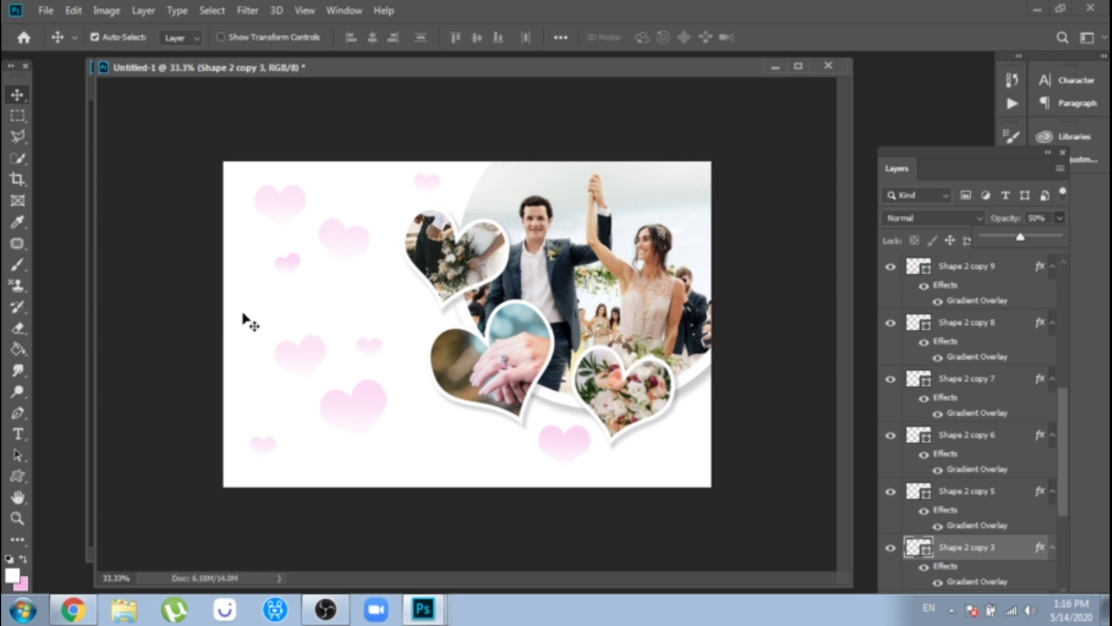
{"action": "left_click", "coordinate": [293, 263]}
{"action": "left_click", "coordinate": [1061, 218]}
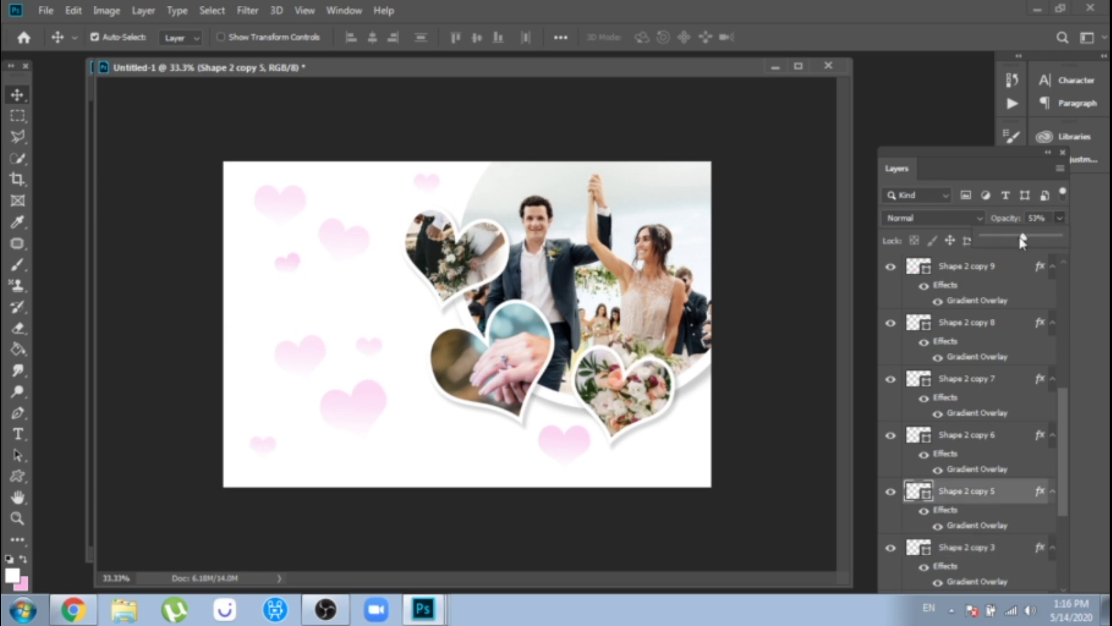
Step: Add a text line with the couple's first names joined by "AND" on the white area beside the heart photos
{"action": "left_click", "coordinate": [17, 433]}
{"action": "left_click", "coordinate": [246, 345]}
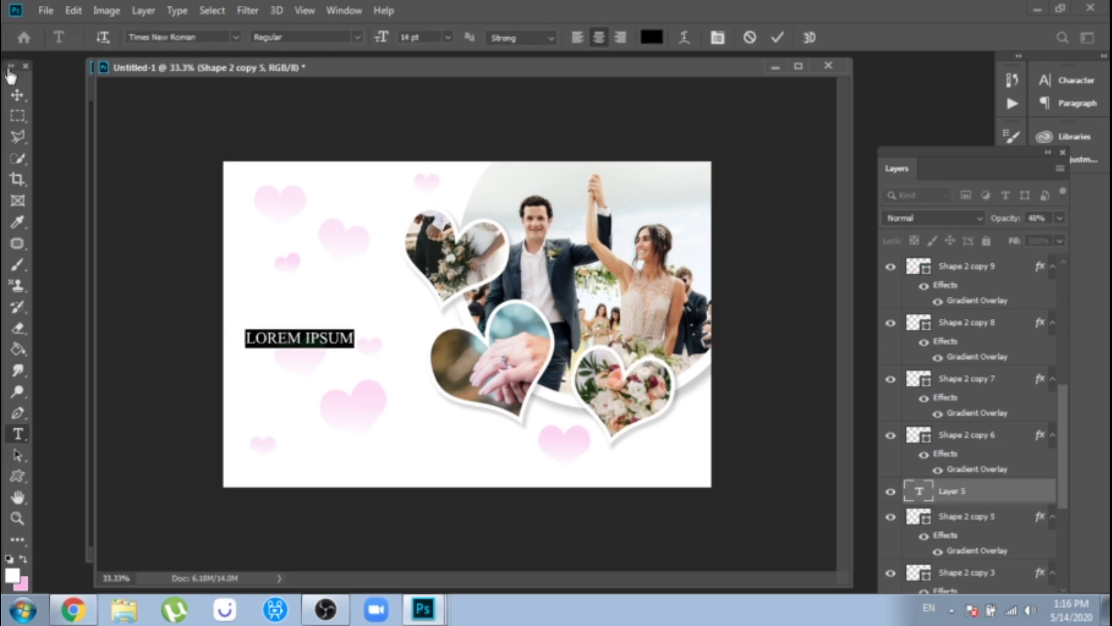
{"action": "type", "text": "HARRY"}
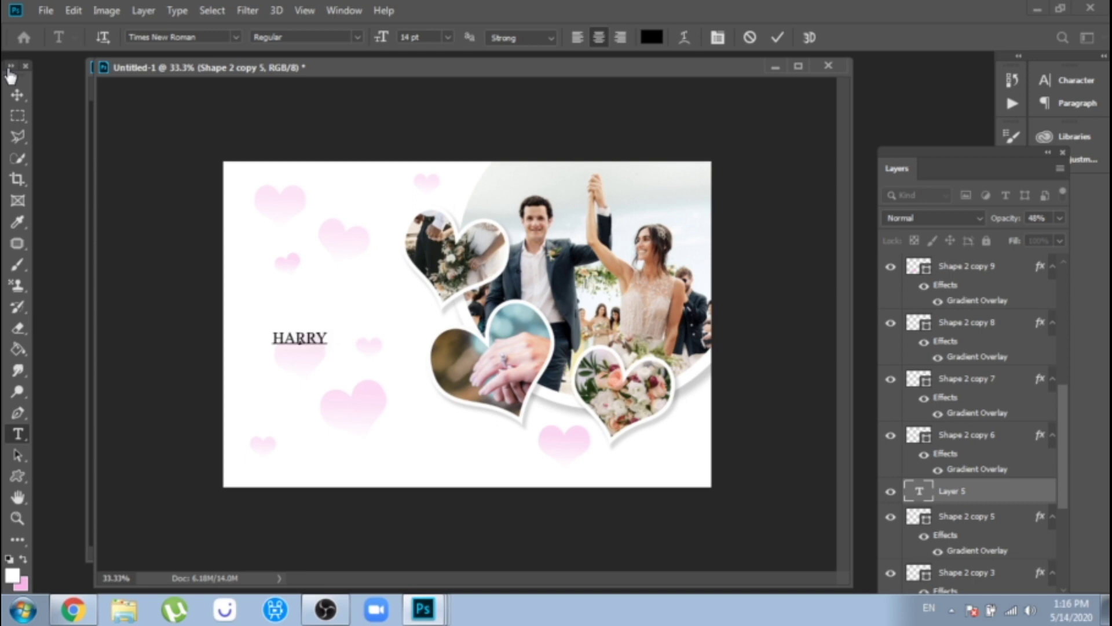
{"action": "type", "text": " AND L"}
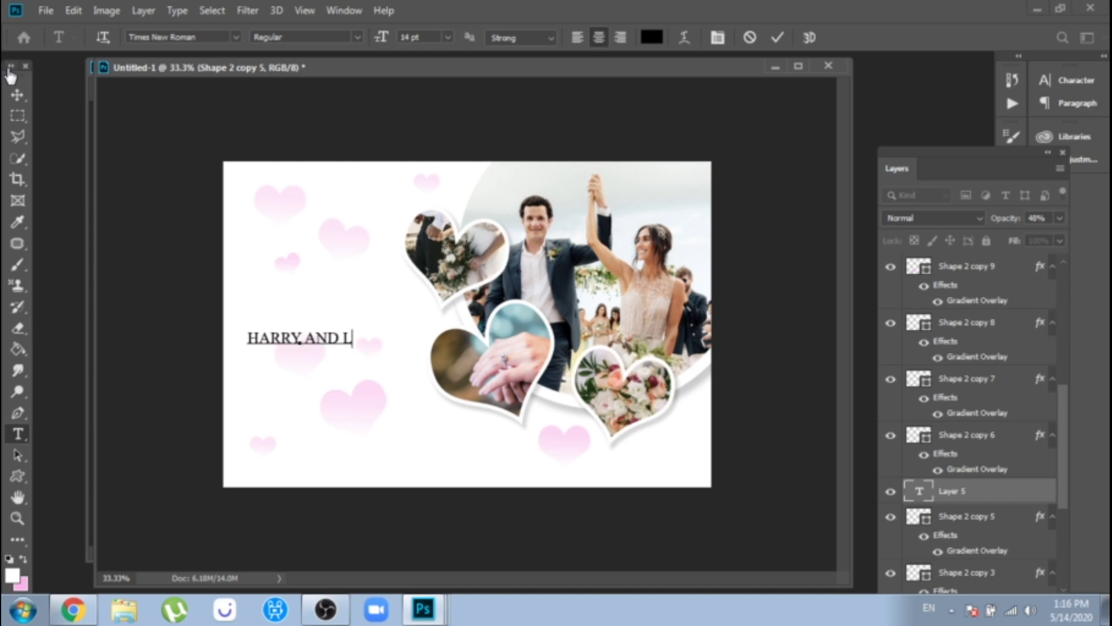
{"action": "type", "text": "AURA"}
Step: Set the couple's names text in the Andrea Bilarosa font and turn off All Caps
{"action": "key", "text": "ctrl+a"}
{"action": "left_click", "coordinate": [236, 37]}
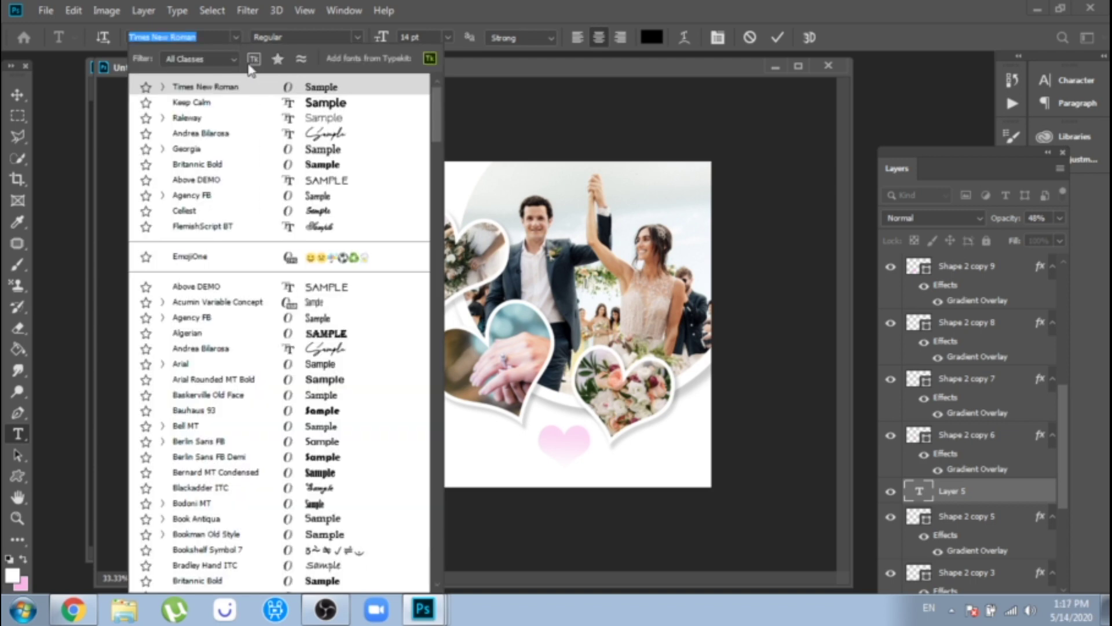
{"action": "left_click", "coordinate": [271, 138]}
{"action": "left_click", "coordinate": [344, 11]}
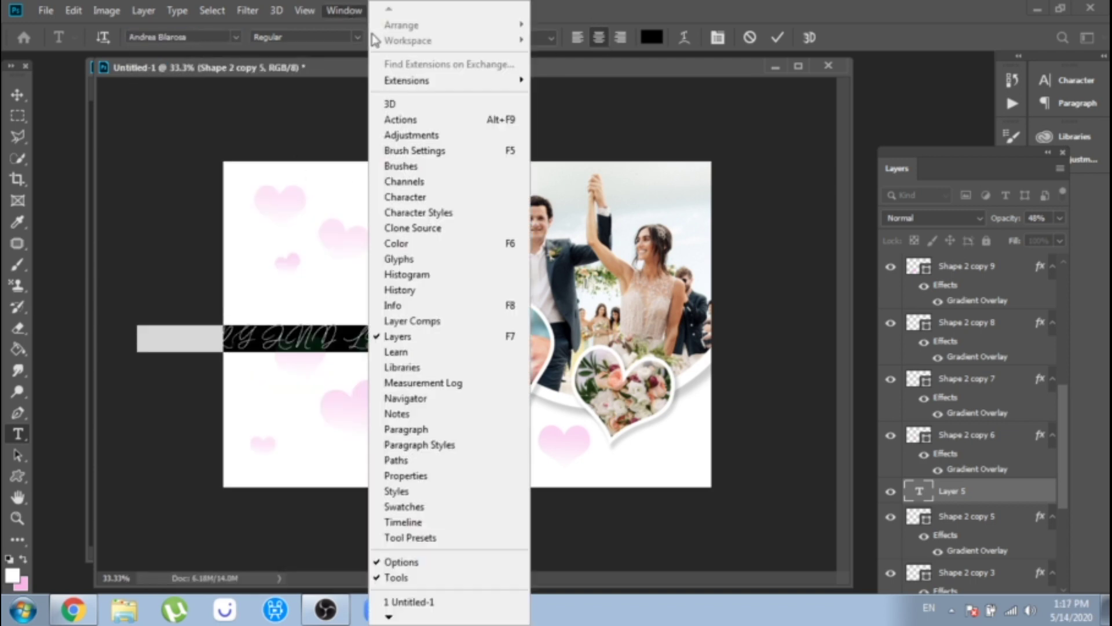
{"action": "left_click", "coordinate": [405, 197]}
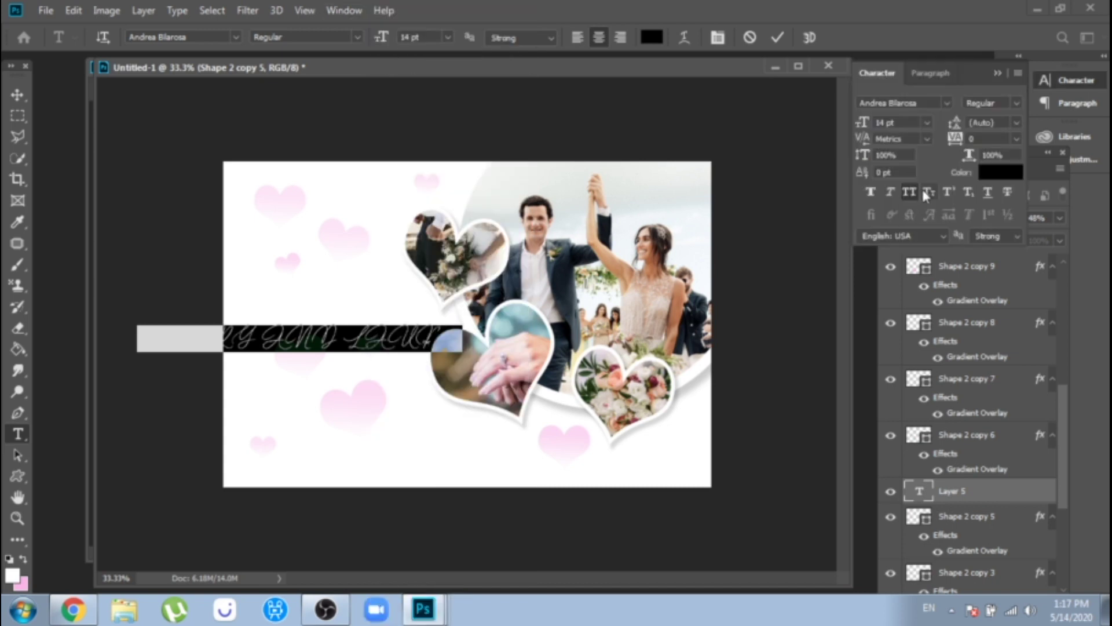
{"action": "left_click", "coordinate": [909, 192]}
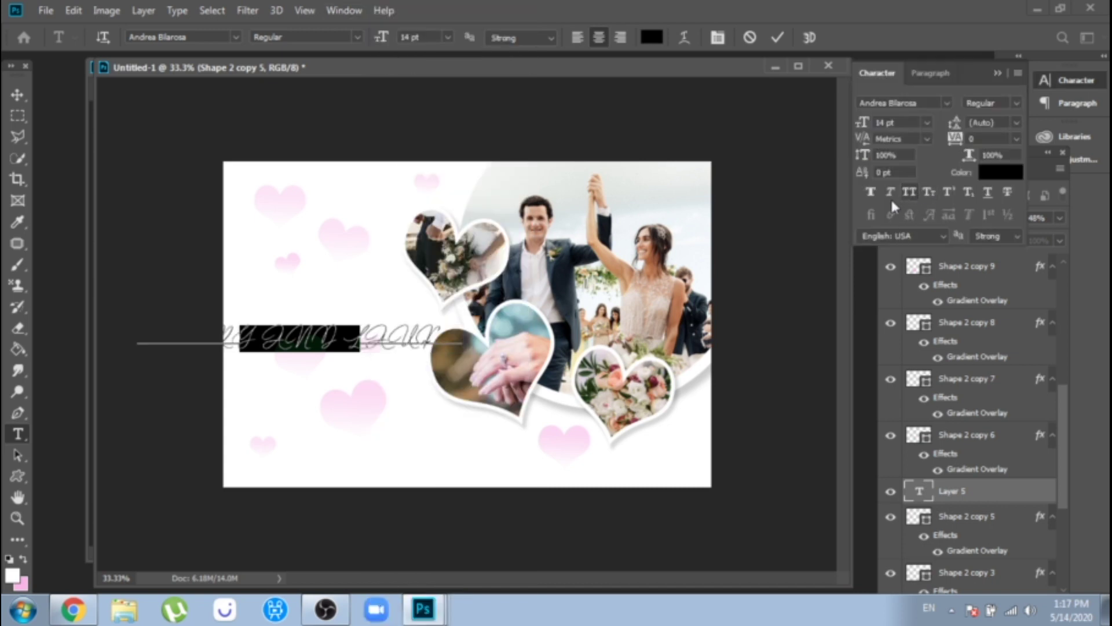
Step: Enlarge the names text to 24 pt and position it on the white area beside the heart photos
{"action": "left_click", "coordinate": [18, 95]}
{"action": "left_click_drag", "start_coordinate": [303, 347], "coordinate": [327, 322]}
{"action": "left_click", "coordinate": [26, 437]}
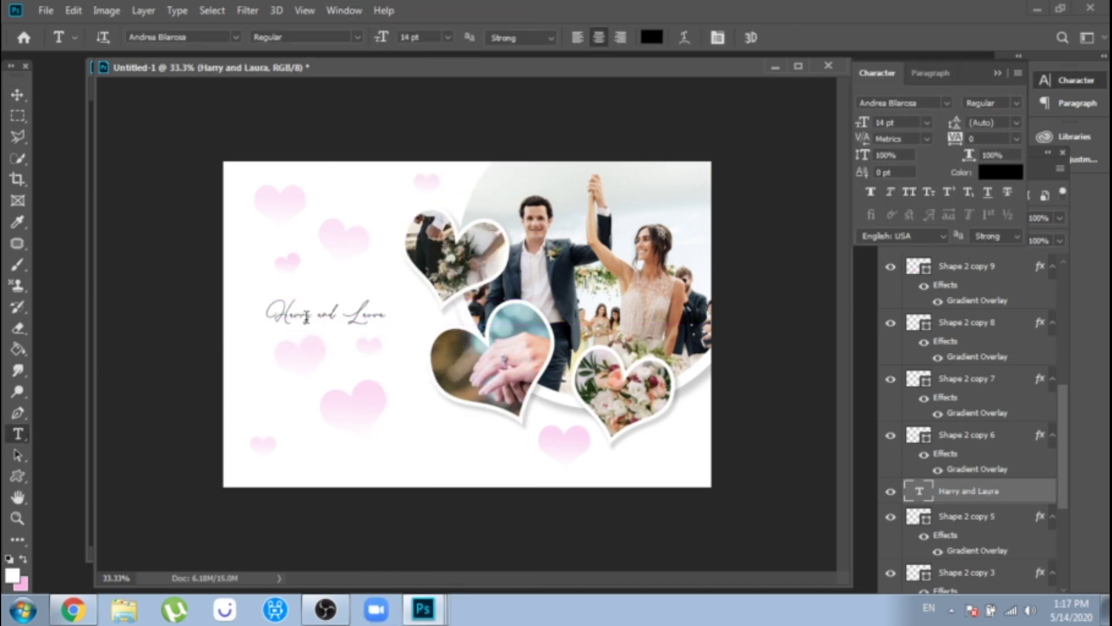
{"action": "left_click", "coordinate": [307, 317]}
{"action": "key", "text": "ctrl+a"}
{"action": "left_click", "coordinate": [448, 37]}
{"action": "left_click", "coordinate": [427, 173]}
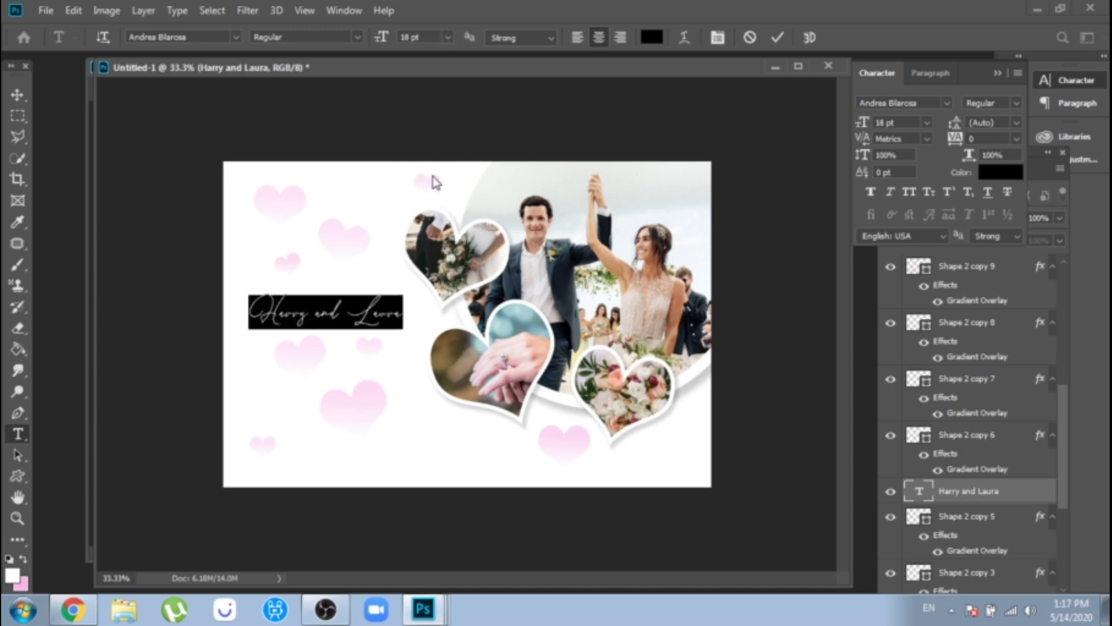
{"action": "left_click", "coordinate": [448, 37]}
{"action": "left_click", "coordinate": [427, 179]}
{"action": "left_click", "coordinate": [17, 95]}
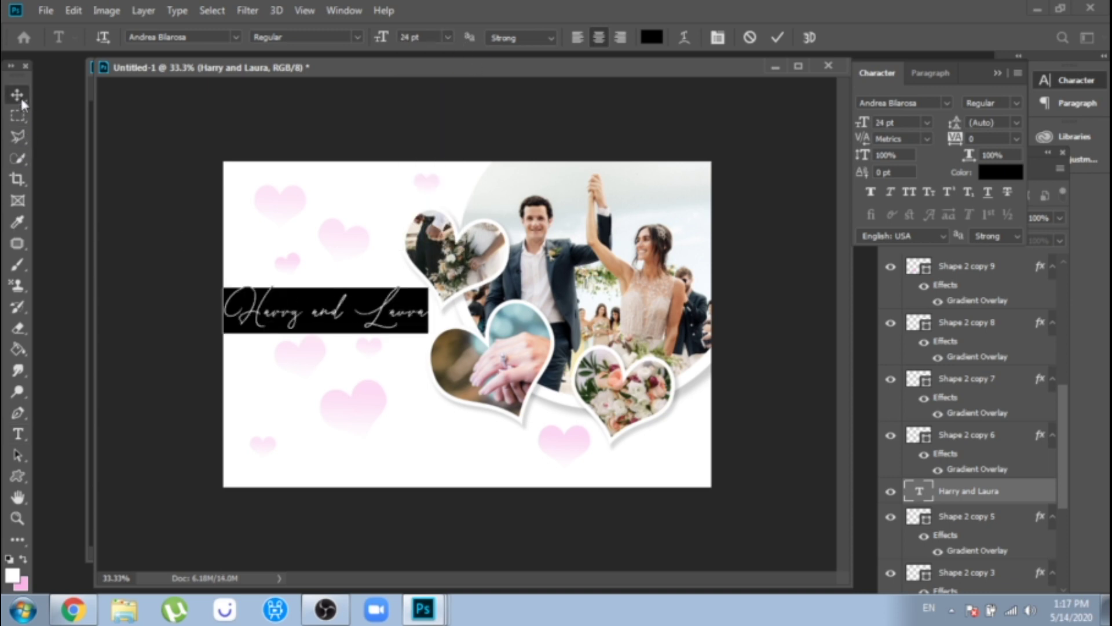
{"action": "left_click_drag", "start_coordinate": [328, 324], "coordinate": [289, 316]}
Step: Replace the word "and" between the two names with "&"
{"action": "left_click", "coordinate": [14, 432]}
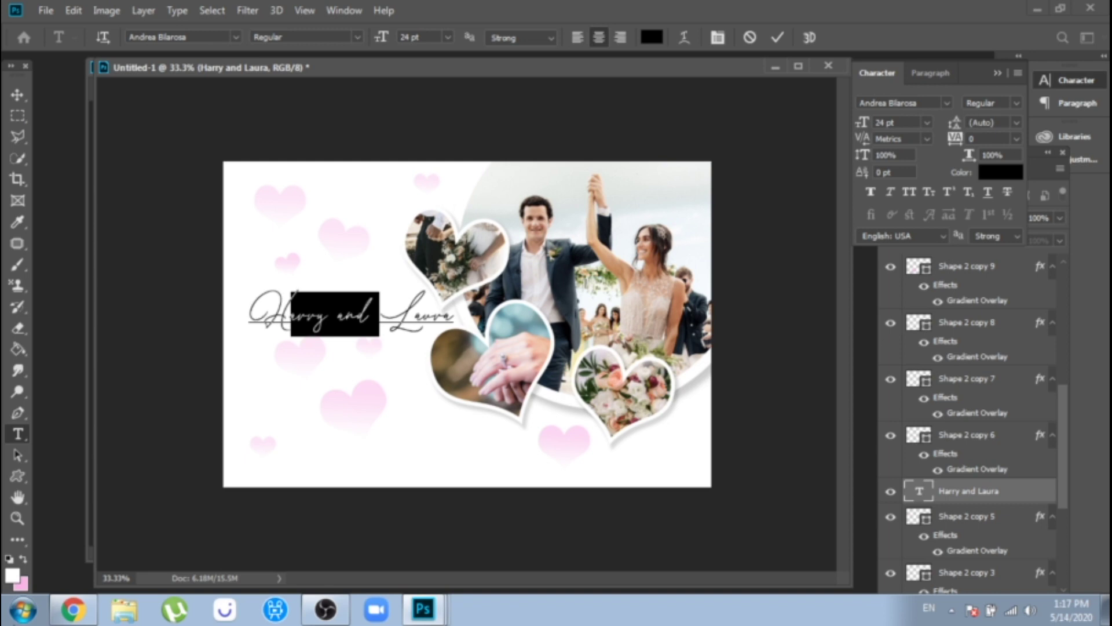
{"action": "key", "text": "Right"}
{"action": "key", "text": "Left"}
{"action": "key", "text": "BackSpace"}
{"action": "key", "text": "BackSpace"}
{"action": "key", "text": "BackSpace"}
{"action": "type", "text": "&"}
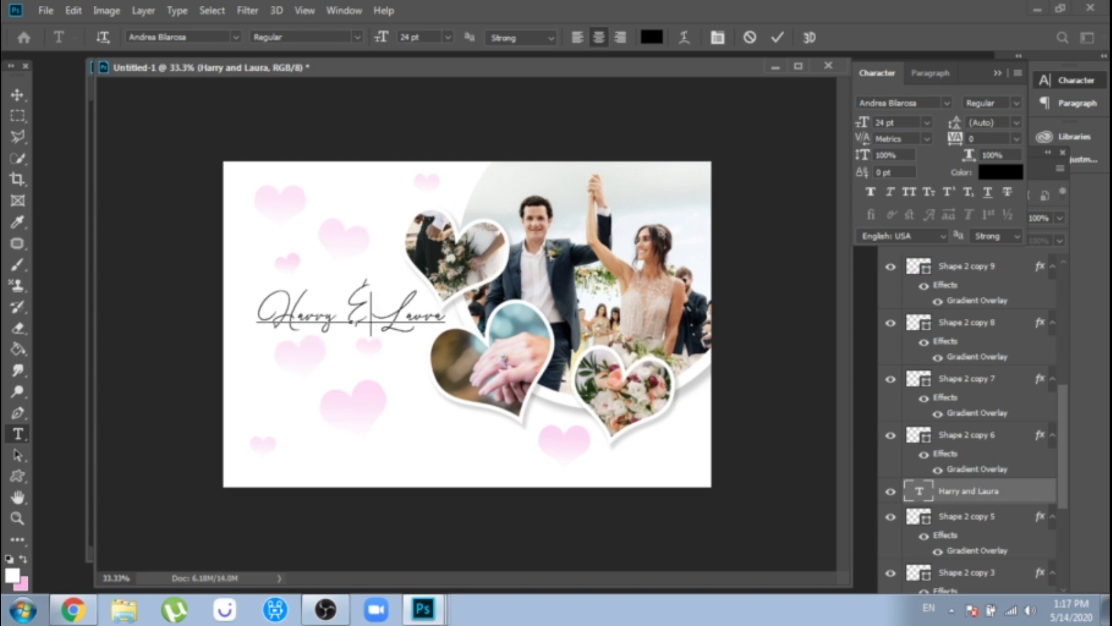
Step: Reduce the ampersand between the names to 18 pt
{"action": "key", "text": "shift+Left"}
{"action": "left_click", "coordinate": [448, 37]}
{"action": "left_click", "coordinate": [429, 177]}
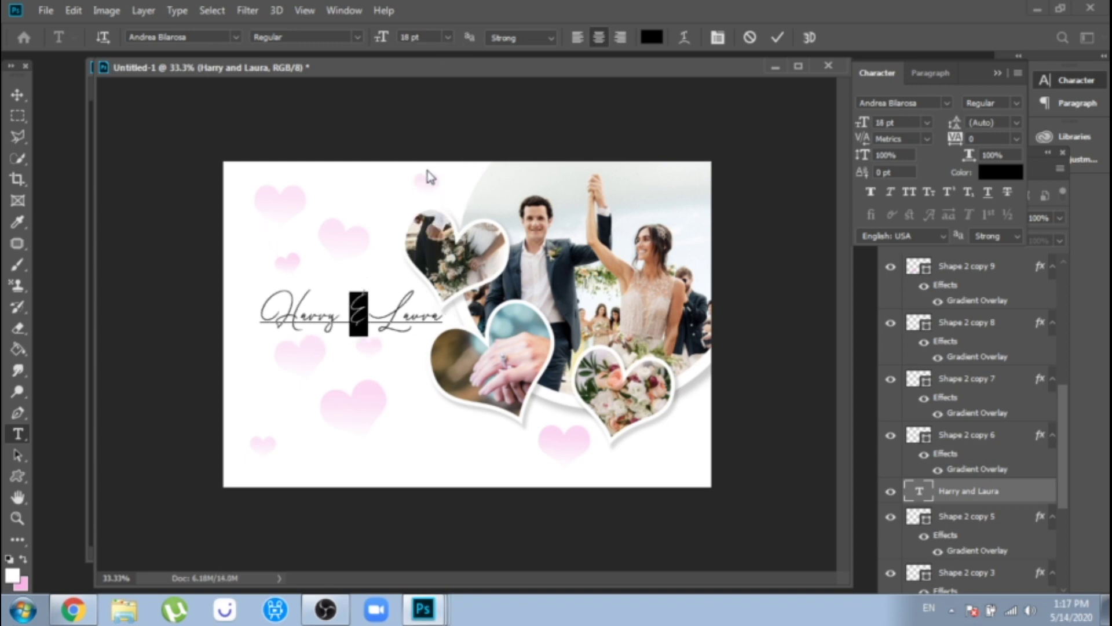
Step: Colour the names text magenta, apply Faux Bold and adjust its position slightly
{"action": "key", "text": "ctrl+a"}
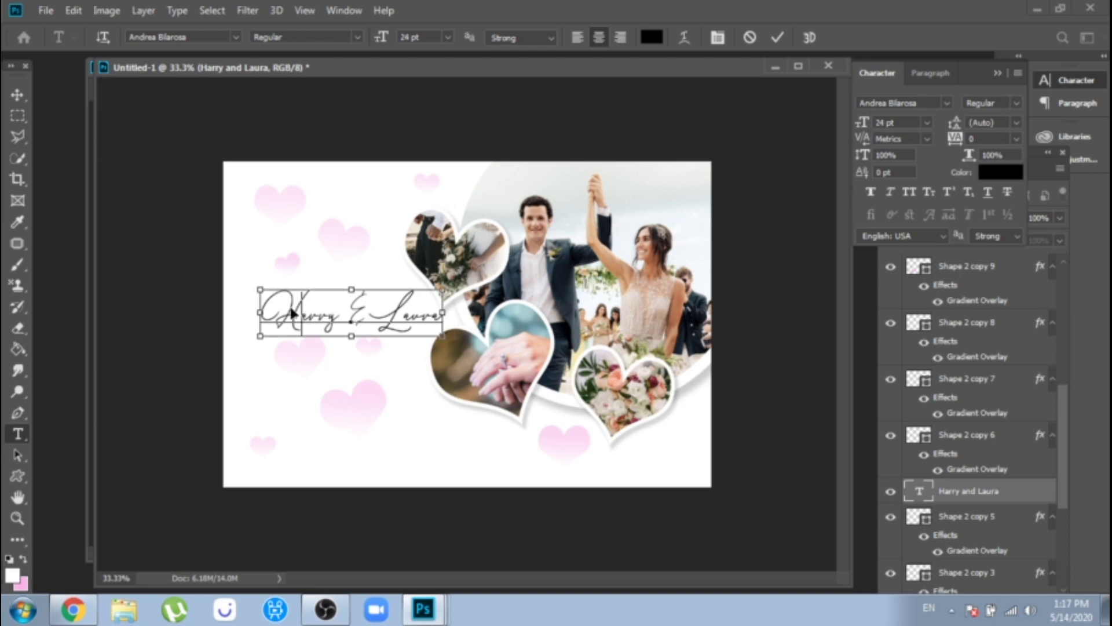
{"action": "left_click", "coordinate": [23, 559]}
{"action": "left_click", "coordinate": [12, 575]}
{"action": "left_click", "coordinate": [872, 376]}
{"action": "left_click", "coordinate": [1050, 302]}
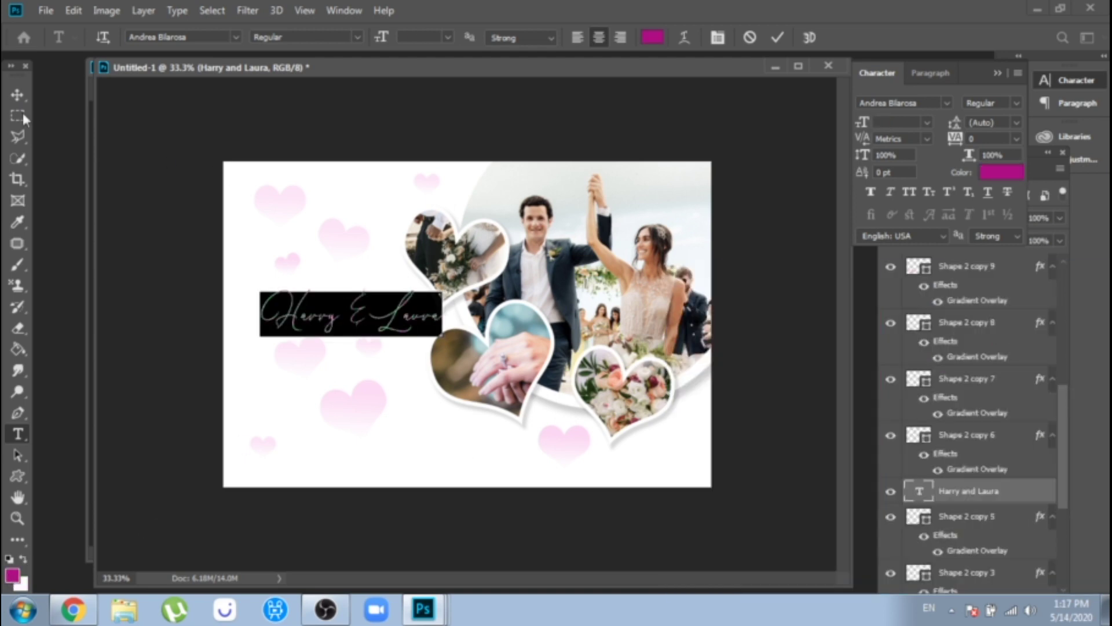
{"action": "left_click", "coordinate": [17, 95]}
{"action": "left_click", "coordinate": [870, 191]}
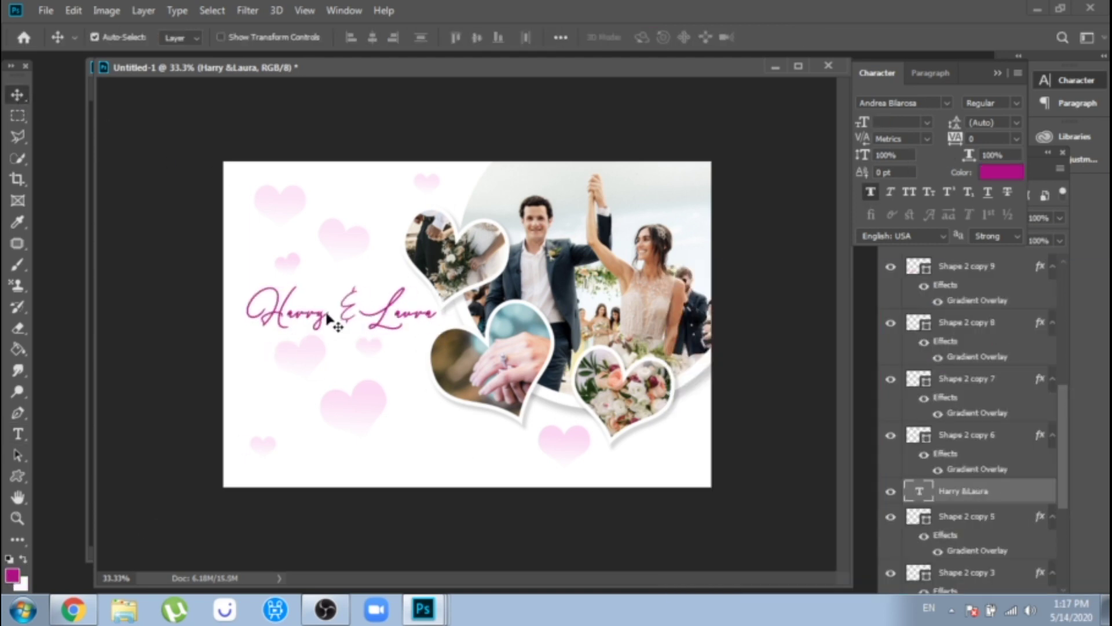
{"action": "left_click_drag", "start_coordinate": [342, 322], "coordinate": [327, 323]}
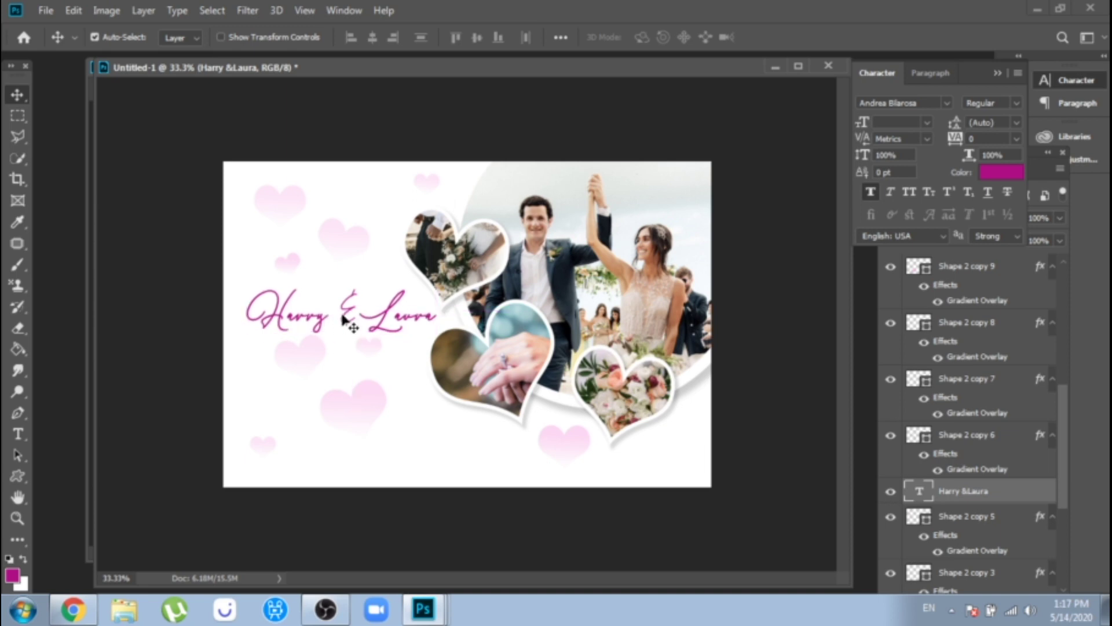
Step: Delete the ampersand to leave a gap between the two names and nudge the text sideways
{"action": "left_click", "coordinate": [17, 434]}
{"action": "left_click", "coordinate": [355, 317]}
{"action": "key", "text": "BackSpace"}
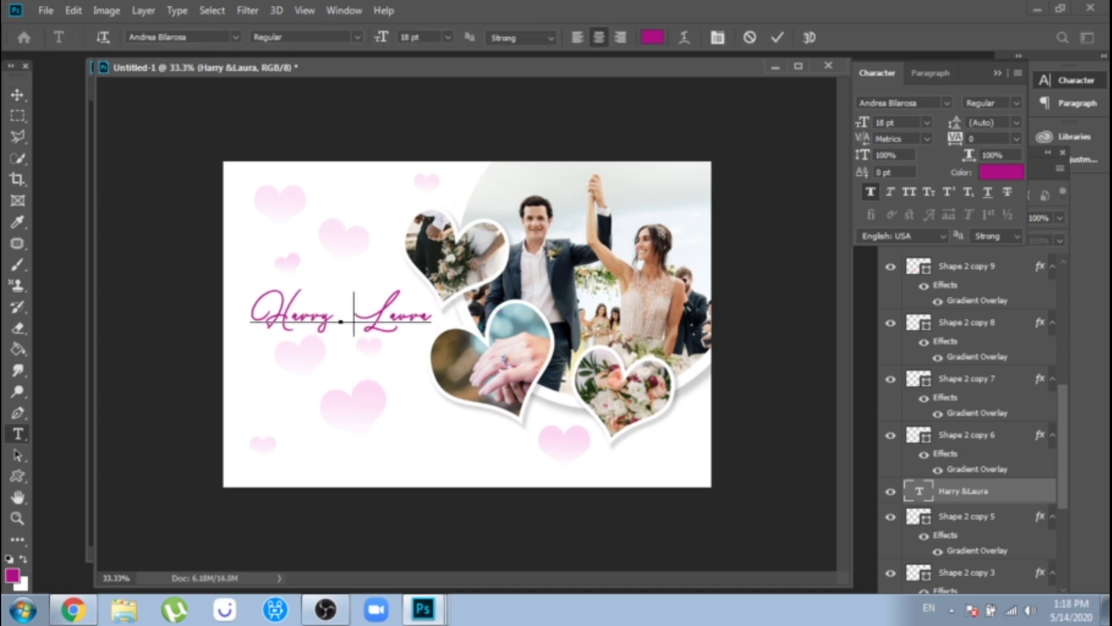
{"action": "left_click", "coordinate": [19, 93]}
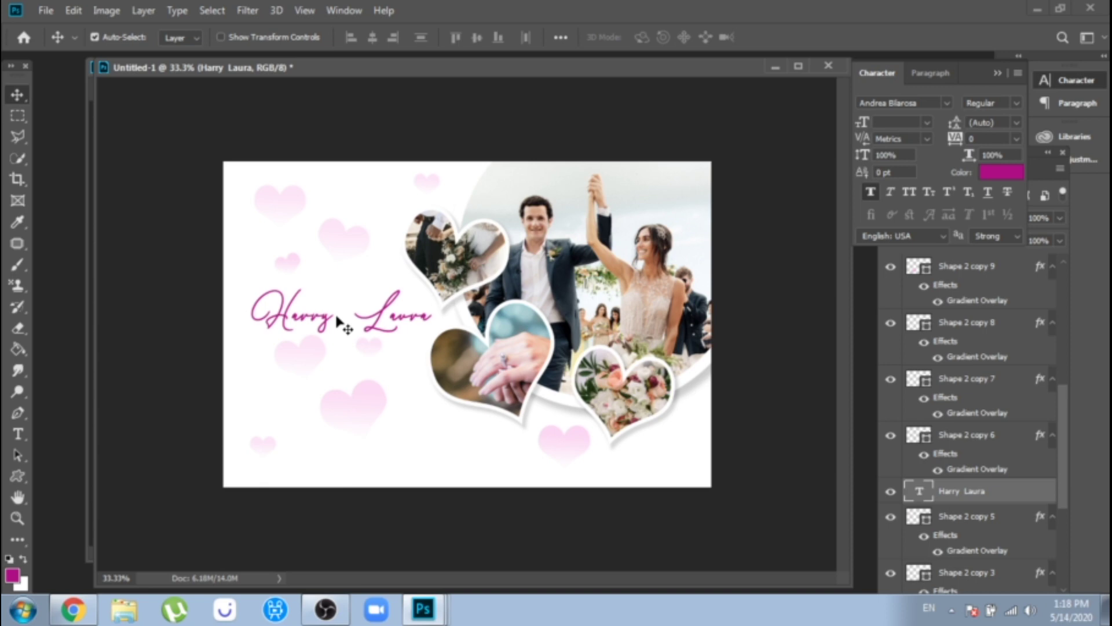
{"action": "left_click_drag", "start_coordinate": [376, 321], "coordinate": [373, 321]}
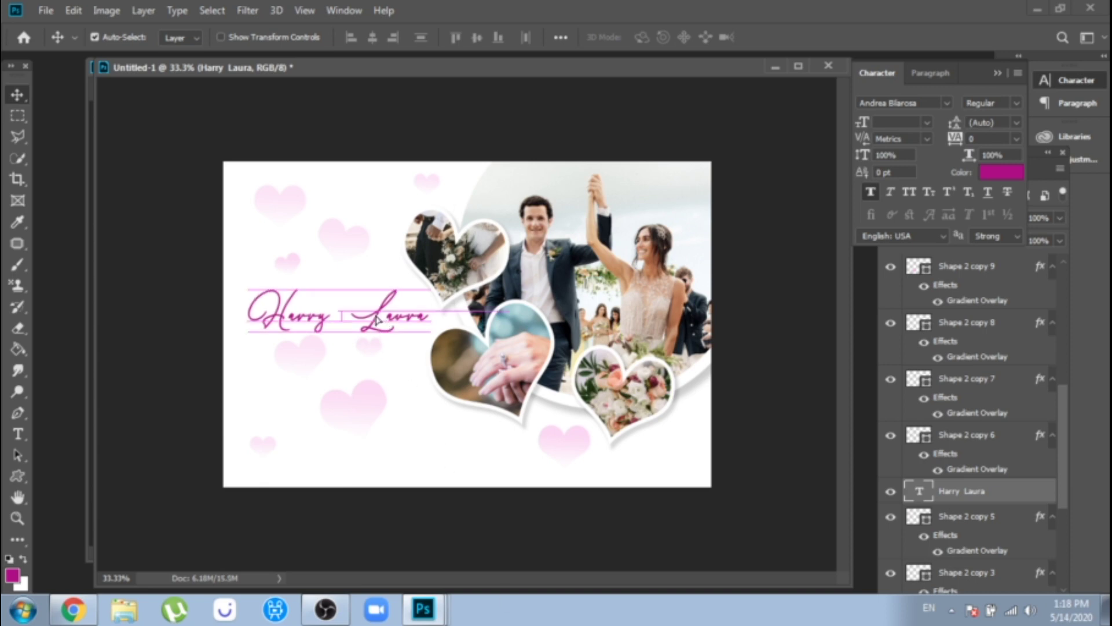
Step: Draw a small magenta circle with the Ellipse tool in the gap between the two names
{"action": "left_click", "coordinate": [22, 480]}
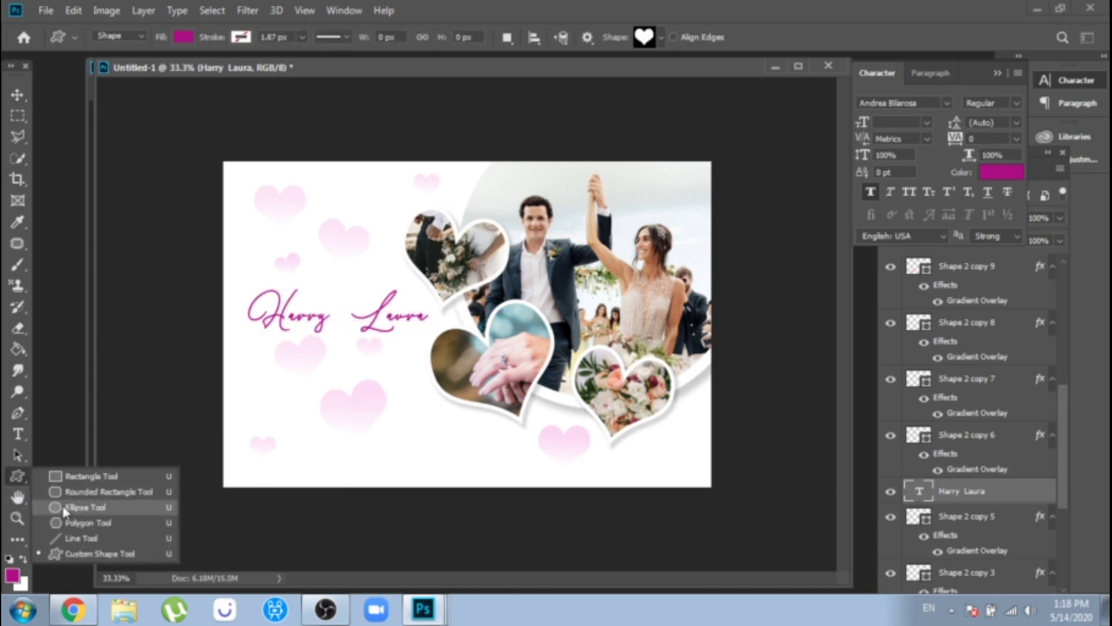
{"action": "left_click", "coordinate": [85, 507]}
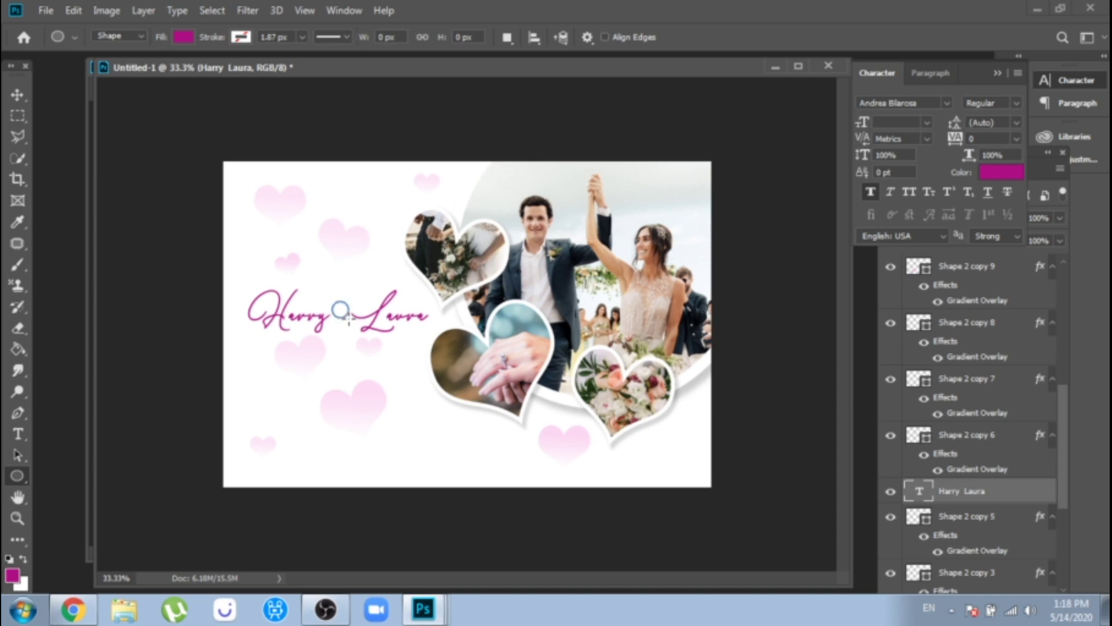
{"action": "left_click_drag", "start_coordinate": [348, 319], "coordinate": [349, 319]}
{"action": "left_click", "coordinate": [464, 292]}
{"action": "left_click", "coordinate": [17, 95]}
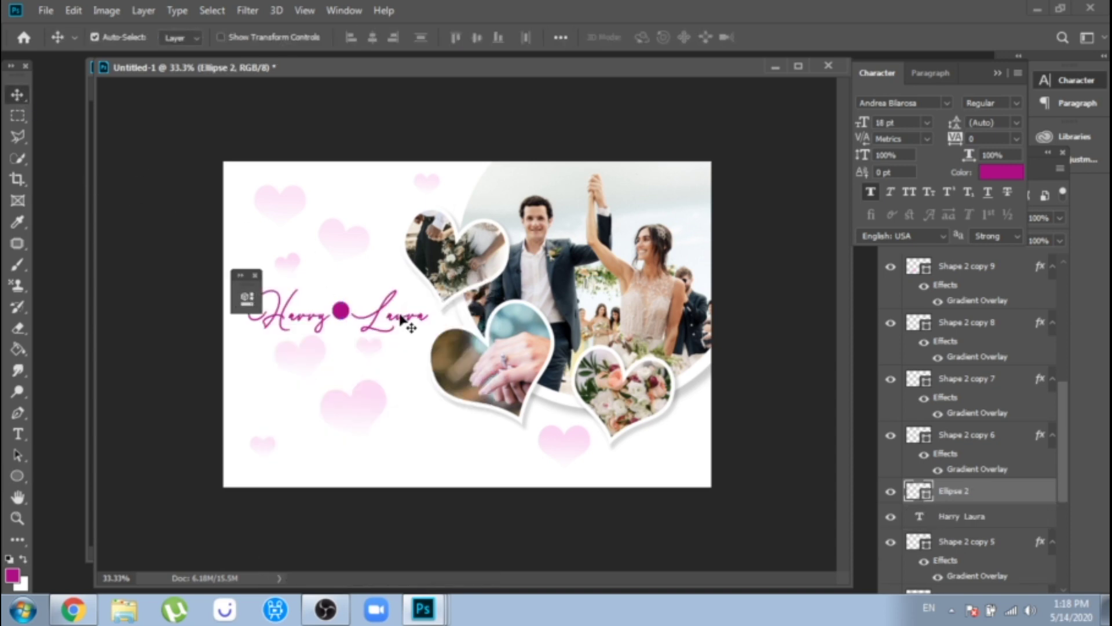
Step: Widen the gap between the names with an extra space and lower the magenta circle slightly to align with them
{"action": "left_click", "coordinate": [6, 435]}
{"action": "left_click", "coordinate": [332, 321]}
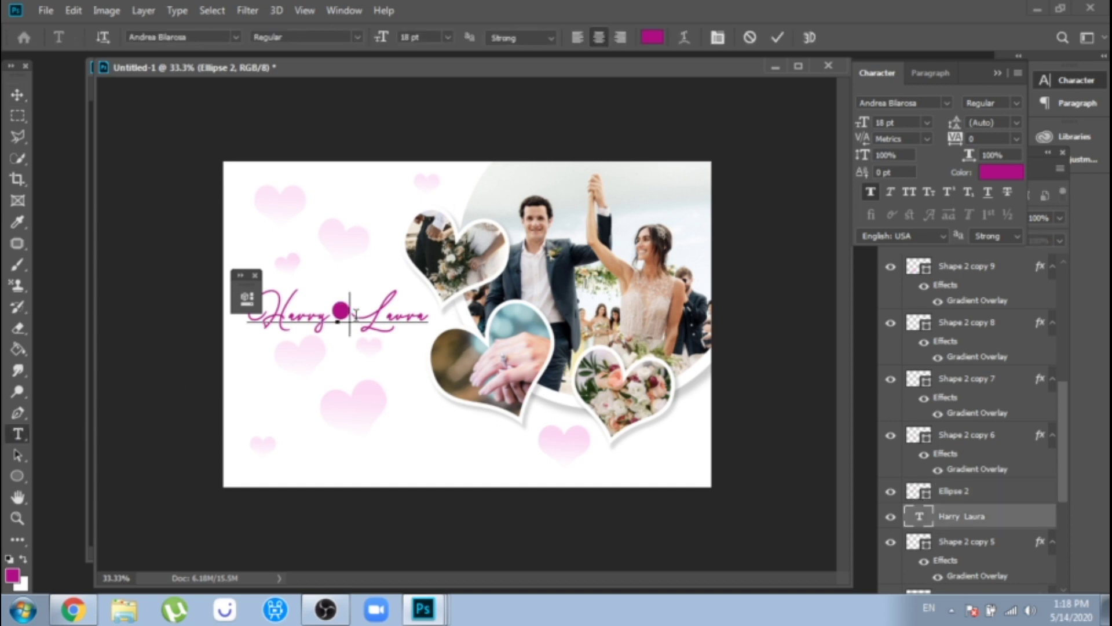
{"action": "left_click", "coordinate": [17, 95]}
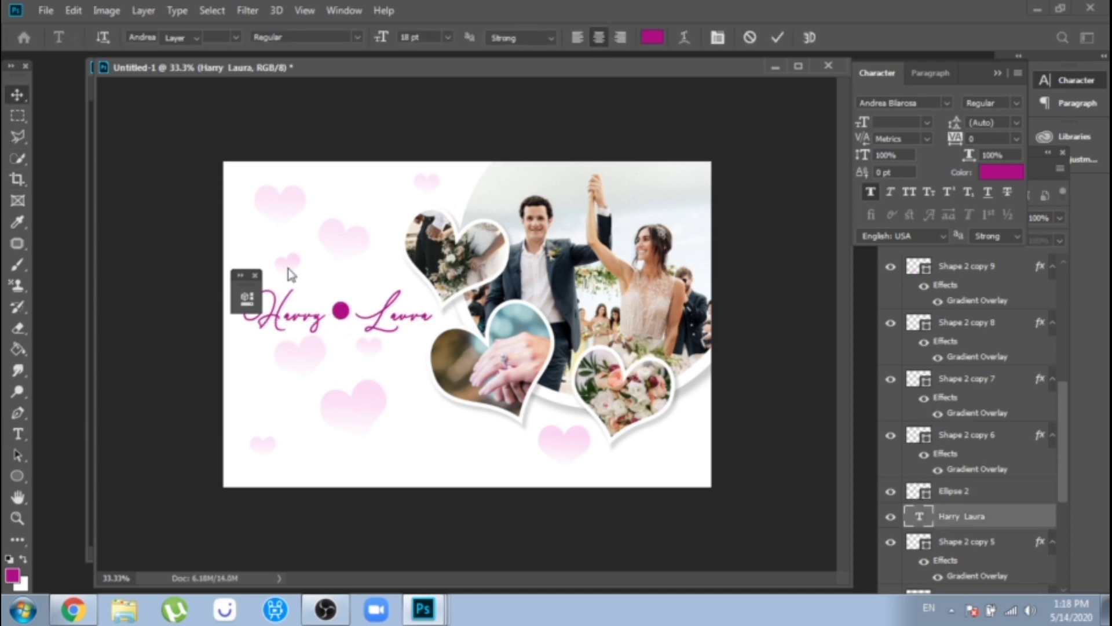
{"action": "left_click", "coordinate": [344, 319]}
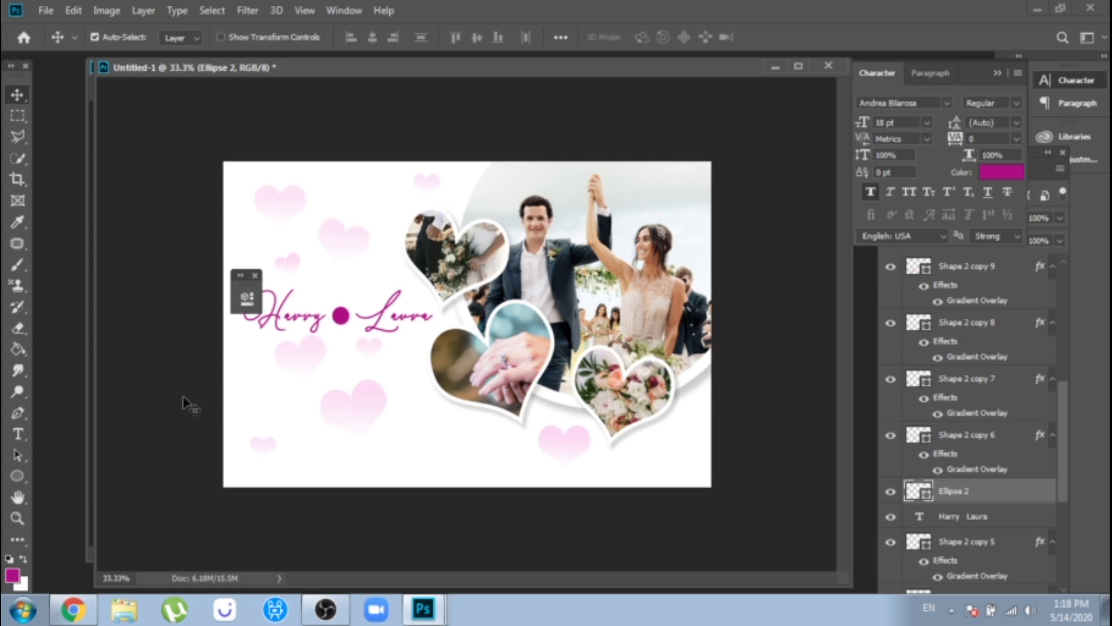
Step: Set the colour of the separate "&" text near the magenta circle to white (ffffff)
{"action": "left_click", "coordinate": [18, 518]}
{"action": "left_click", "coordinate": [328, 299]}
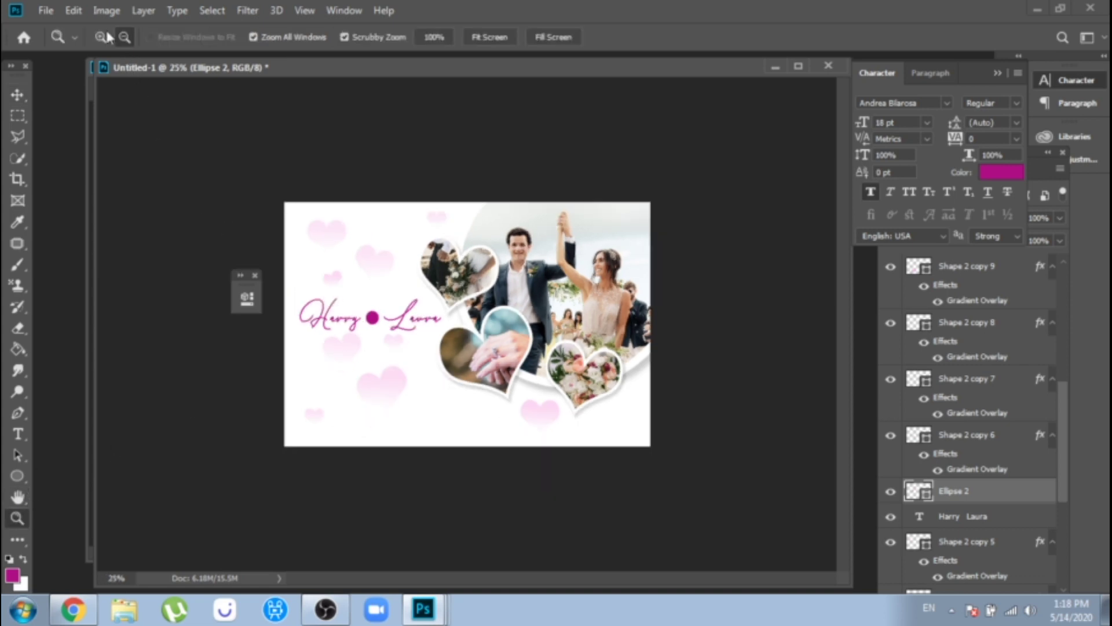
{"action": "left_click", "coordinate": [104, 37]}
{"action": "left_click", "coordinate": [342, 304]}
{"action": "left_click", "coordinate": [347, 307]}
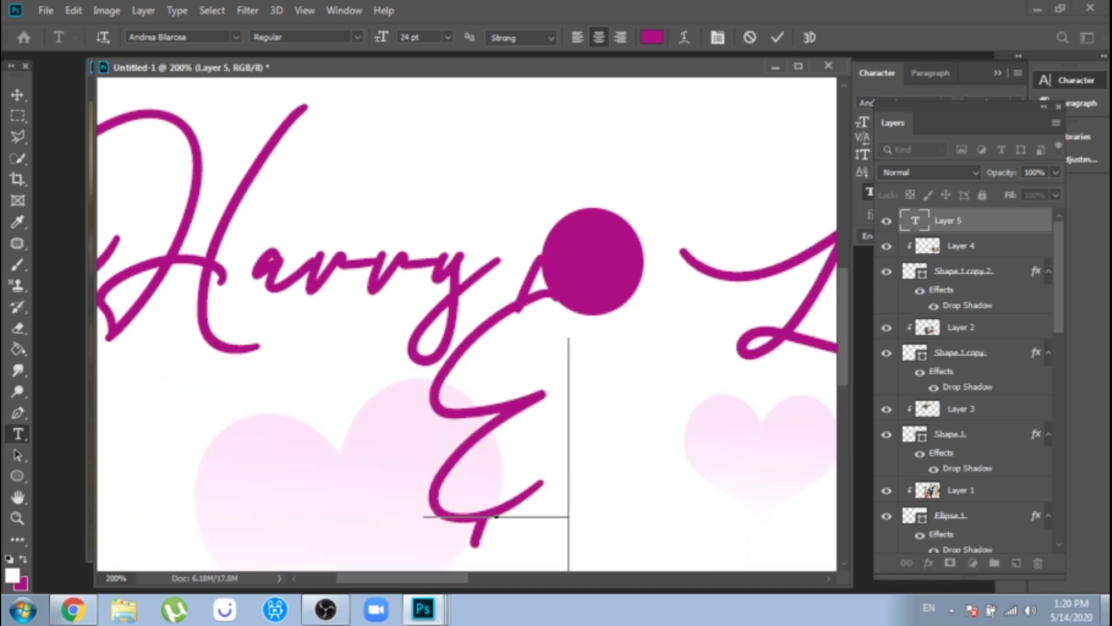
{"action": "left_click", "coordinate": [652, 37]}
{"action": "left_click_drag", "start_coordinate": [696, 356], "coordinate": [679, 308]}
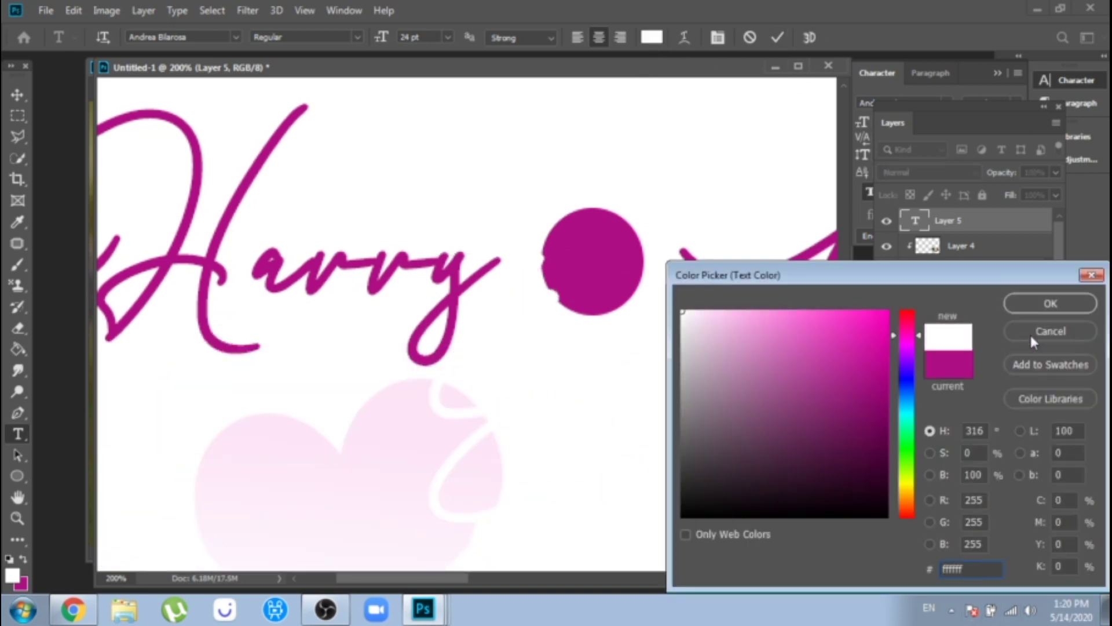
{"action": "left_click", "coordinate": [1045, 305]}
Step: Move the white "&" text onto the magenta circle between the names
{"action": "left_click", "coordinate": [18, 94]}
{"action": "left_click_drag", "start_coordinate": [474, 427], "coordinate": [568, 365]}
{"action": "key", "text": "ctrl+t"}
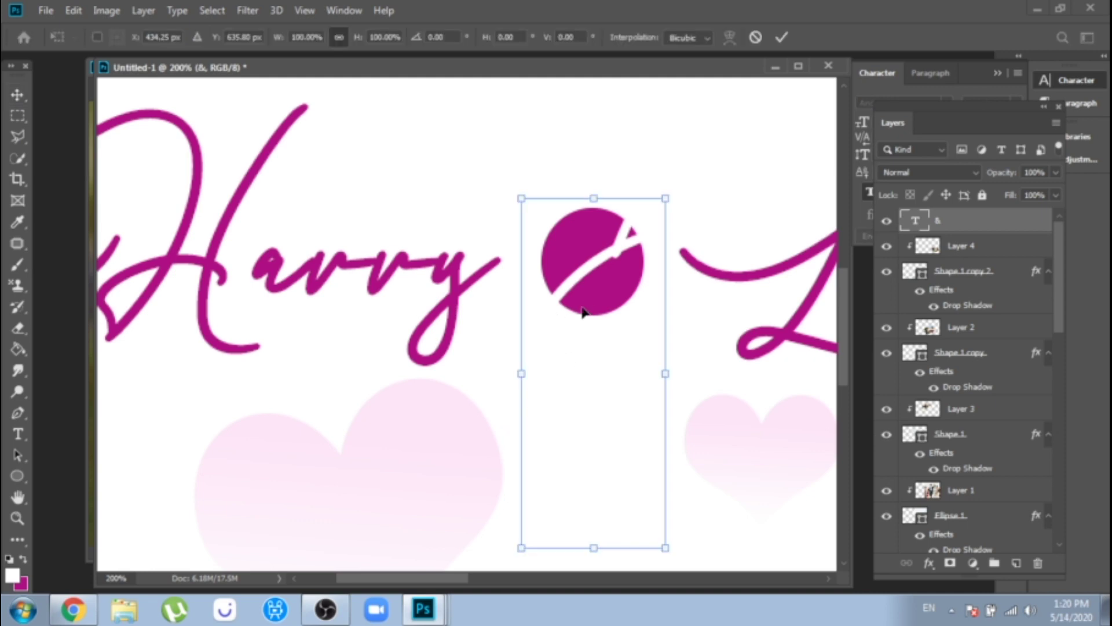
{"action": "left_click", "coordinate": [33, 432]}
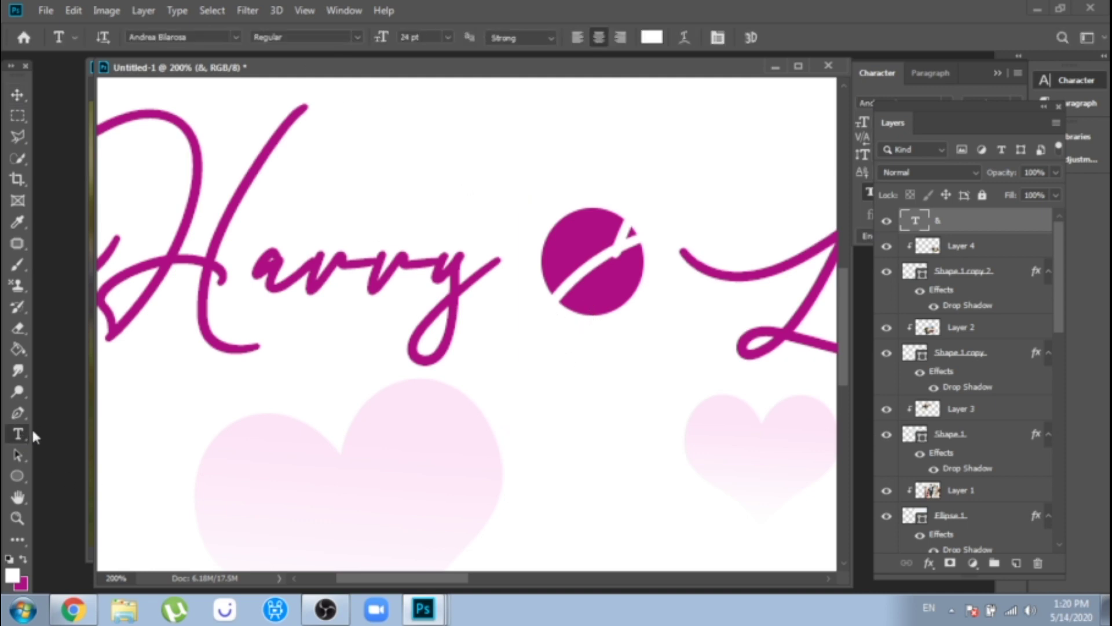
Step: Reduce the white "&" text to 6 pt and centre it on the magenta circle between the names
{"action": "left_click", "coordinate": [593, 327]}
{"action": "key", "text": "ctrl+a"}
{"action": "left_click", "coordinate": [447, 37]}
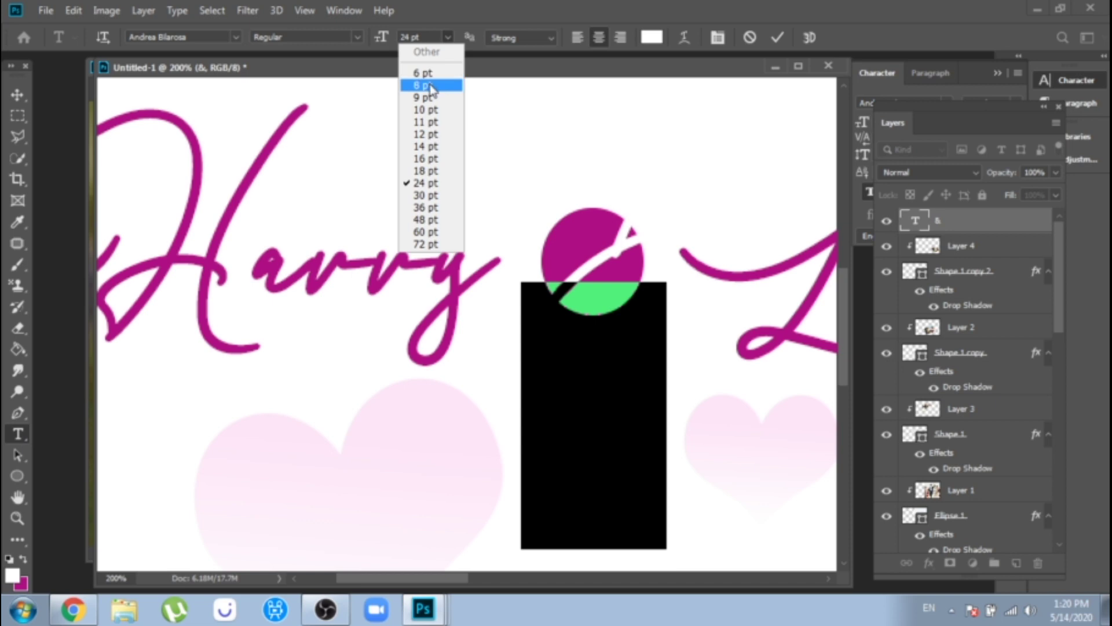
{"action": "left_click", "coordinate": [425, 121]}
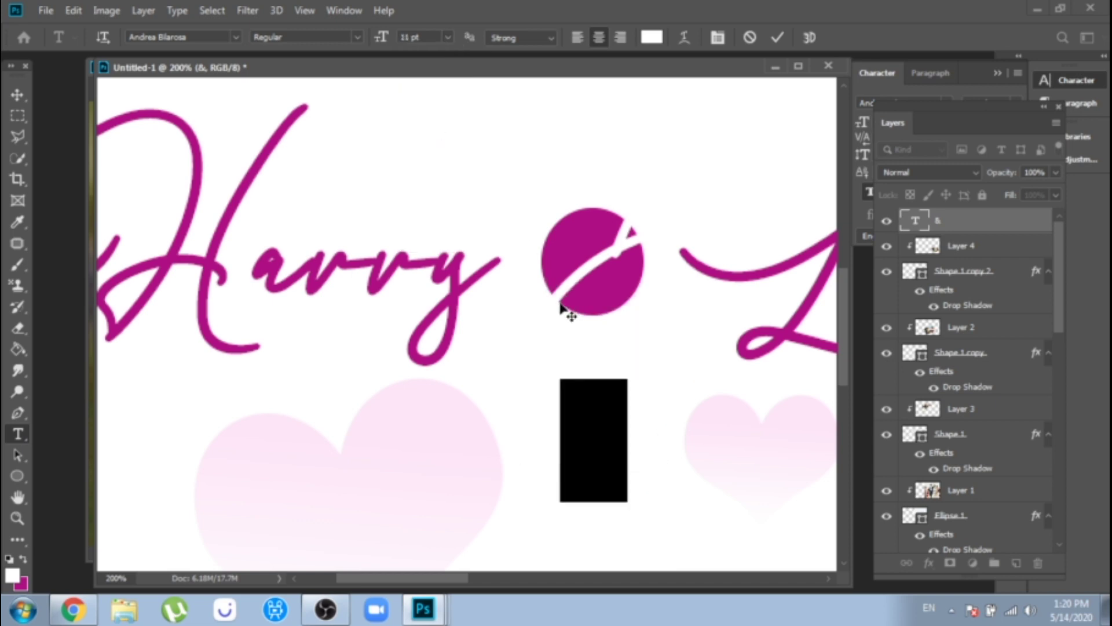
{"action": "left_click", "coordinate": [448, 37]}
{"action": "left_click", "coordinate": [427, 69]}
{"action": "left_click", "coordinate": [18, 94]}
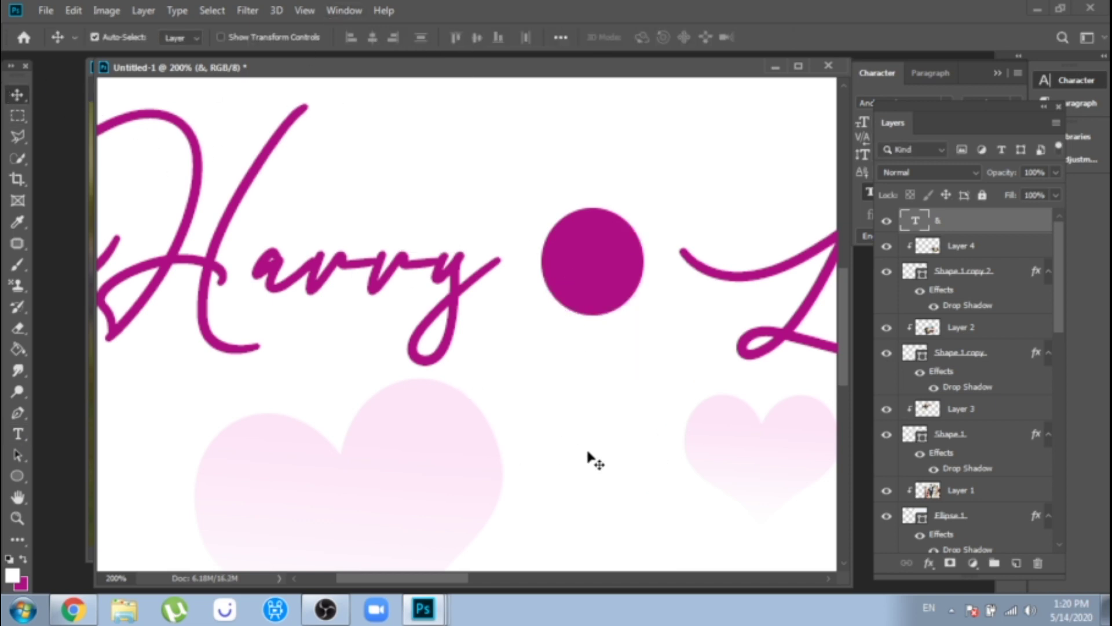
{"action": "left_click_drag", "start_coordinate": [587, 455], "coordinate": [583, 280]}
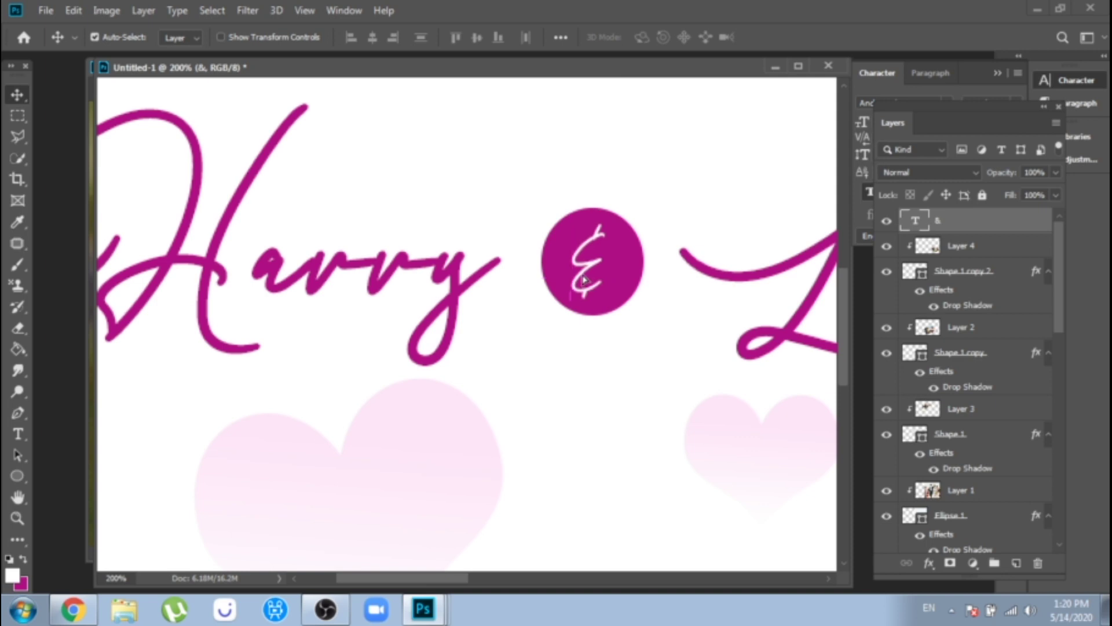
{"action": "key", "text": "ctrl+minus"}
{"action": "key", "text": "ctrl+minus"}
{"action": "key", "text": "ctrl+minus"}
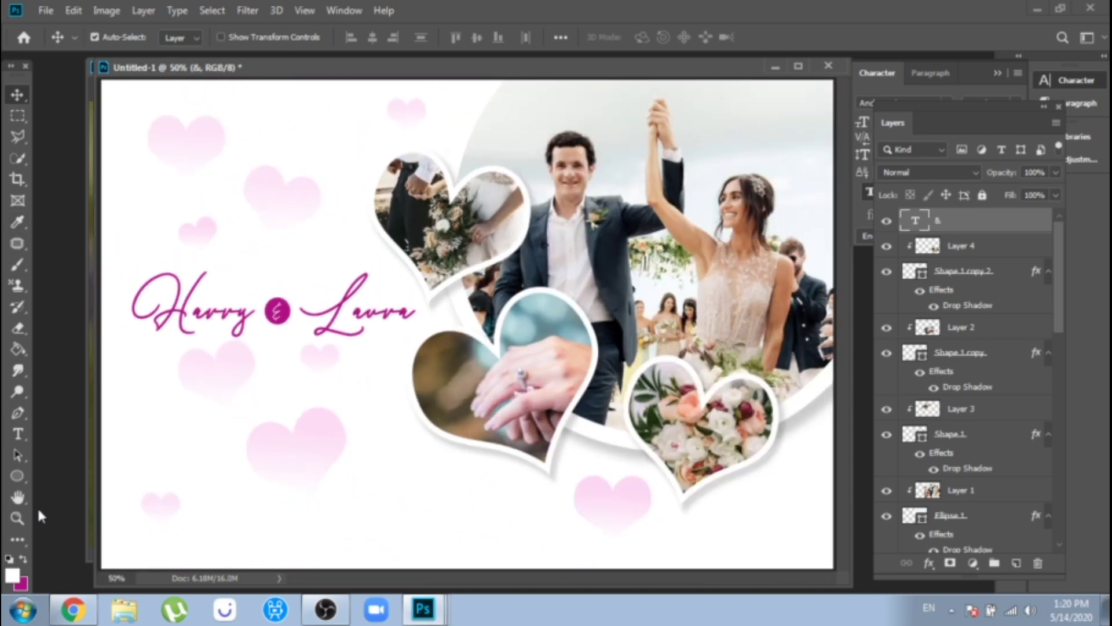
Step: Add an "our wedding" text line below the couple's names, using the magenta foreground colour
{"action": "left_click", "coordinate": [17, 517]}
{"action": "mouse_move", "coordinate": [223, 312]}
{"action": "left_mouse_down"}
{"action": "mouse_move", "coordinate": [355, 326]}
{"action": "mouse_move", "coordinate": [226, 316]}
{"action": "left_mouse_up"}
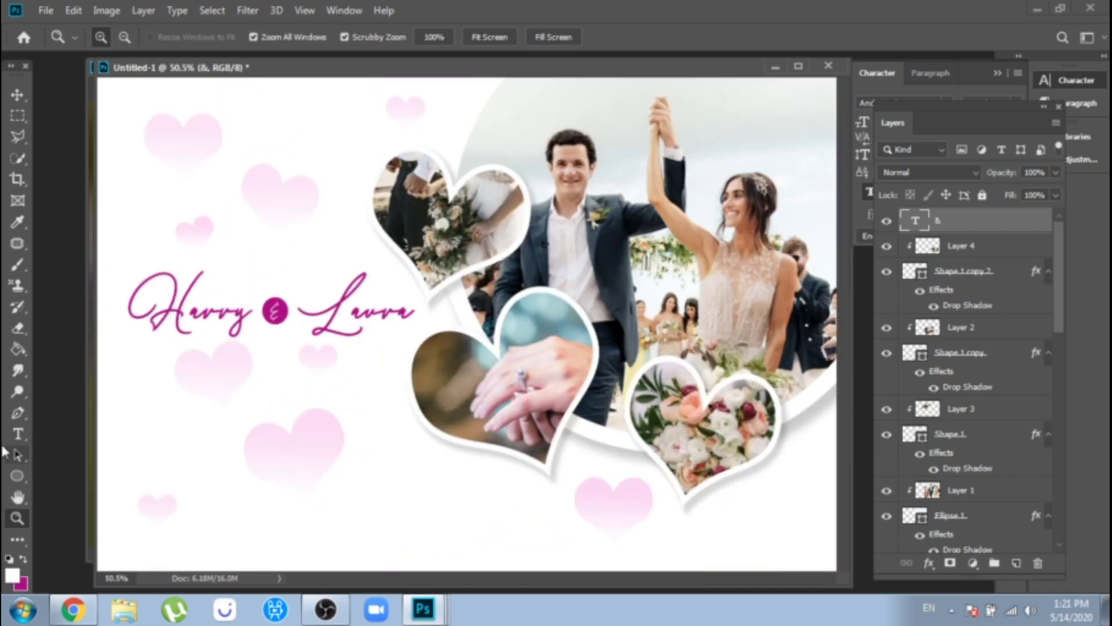
{"action": "key", "text": "t"}
{"action": "left_click", "coordinate": [222, 407]}
{"action": "key", "text": "BackSpace"}
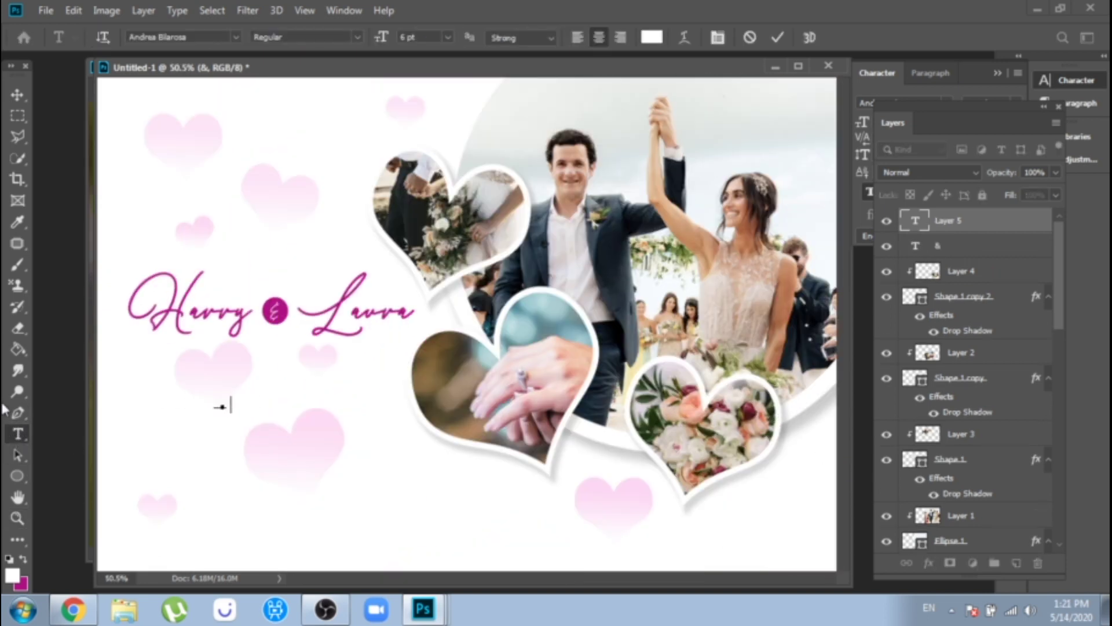
{"action": "key", "text": "ctrl+a"}
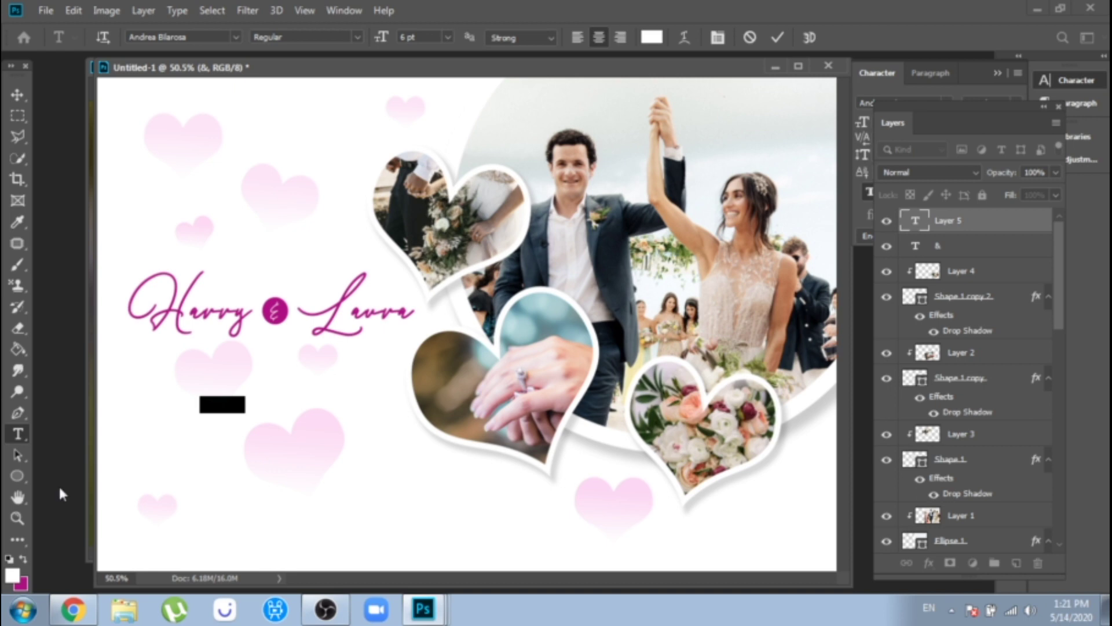
{"action": "left_click", "coordinate": [24, 559]}
Step: Set the "our wedding" text to the Raleway Regular font at 18 pt
{"action": "left_click", "coordinate": [236, 38]}
{"action": "left_click", "coordinate": [302, 103]}
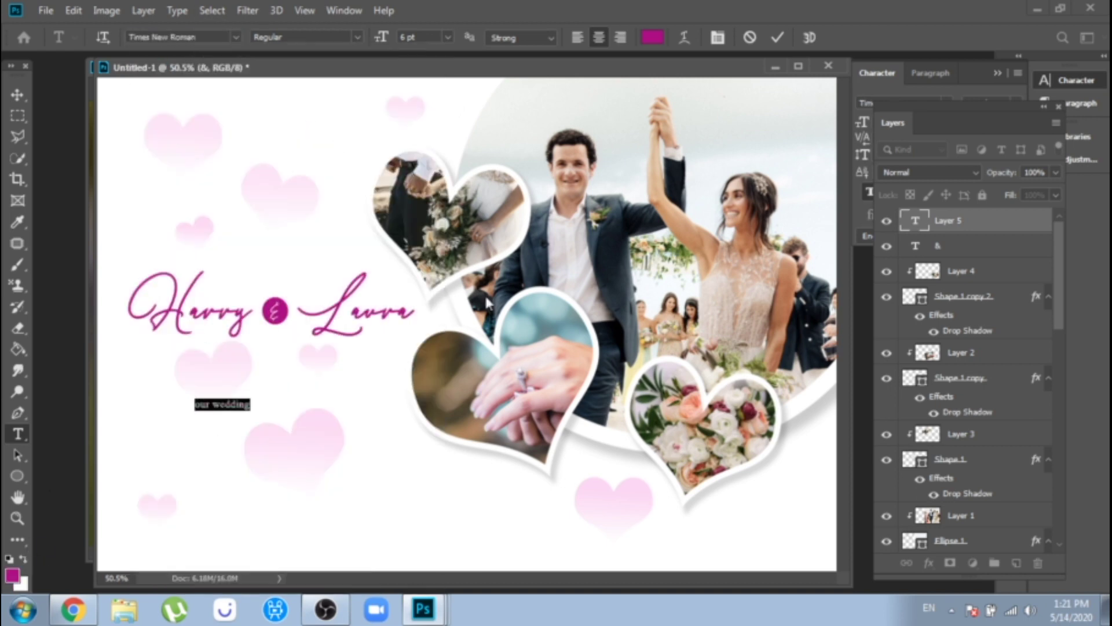
{"action": "left_click", "coordinate": [235, 37]}
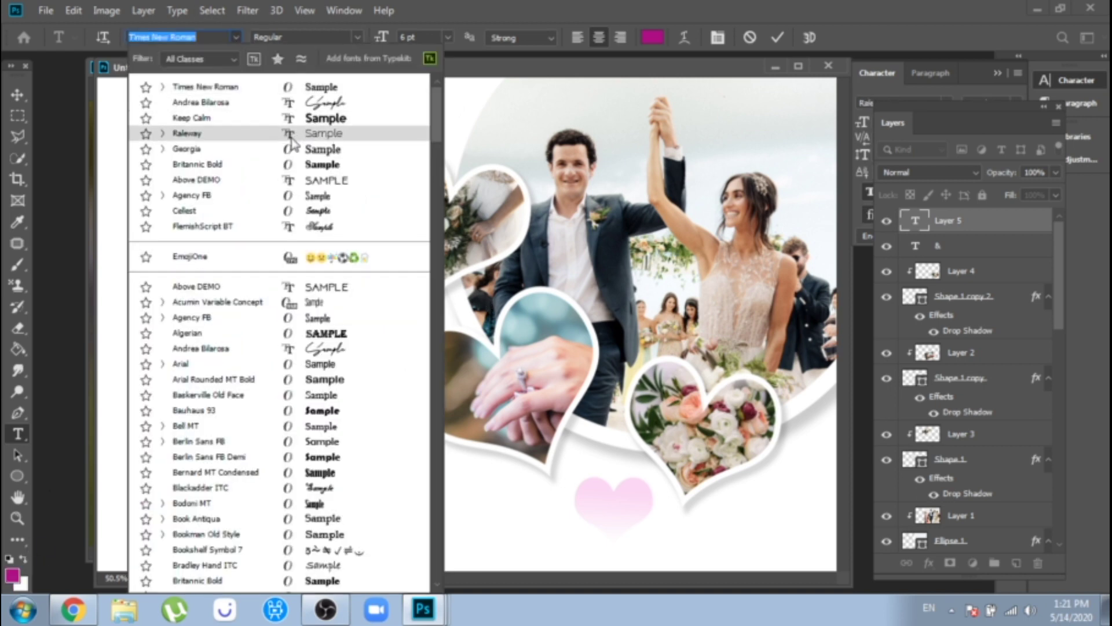
{"action": "left_click", "coordinate": [296, 123]}
{"action": "left_click", "coordinate": [448, 37]}
{"action": "left_click", "coordinate": [427, 169]}
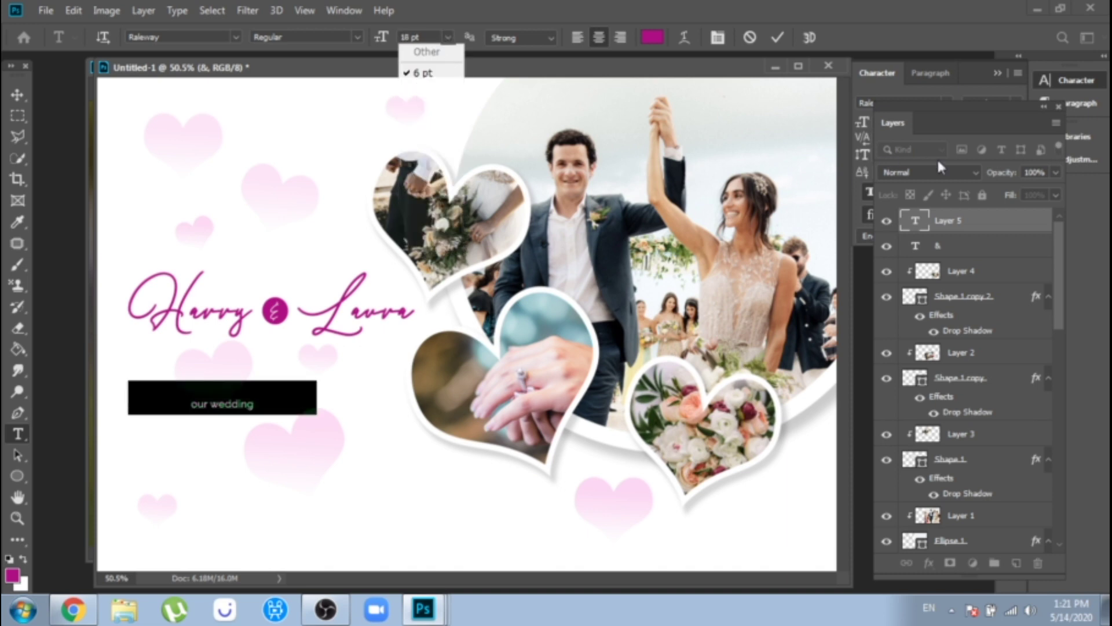
Step: Apply All Caps to the "our wedding" text and move it directly beneath the couple's names
{"action": "left_click", "coordinate": [921, 124]}
{"action": "left_click", "coordinate": [356, 13]}
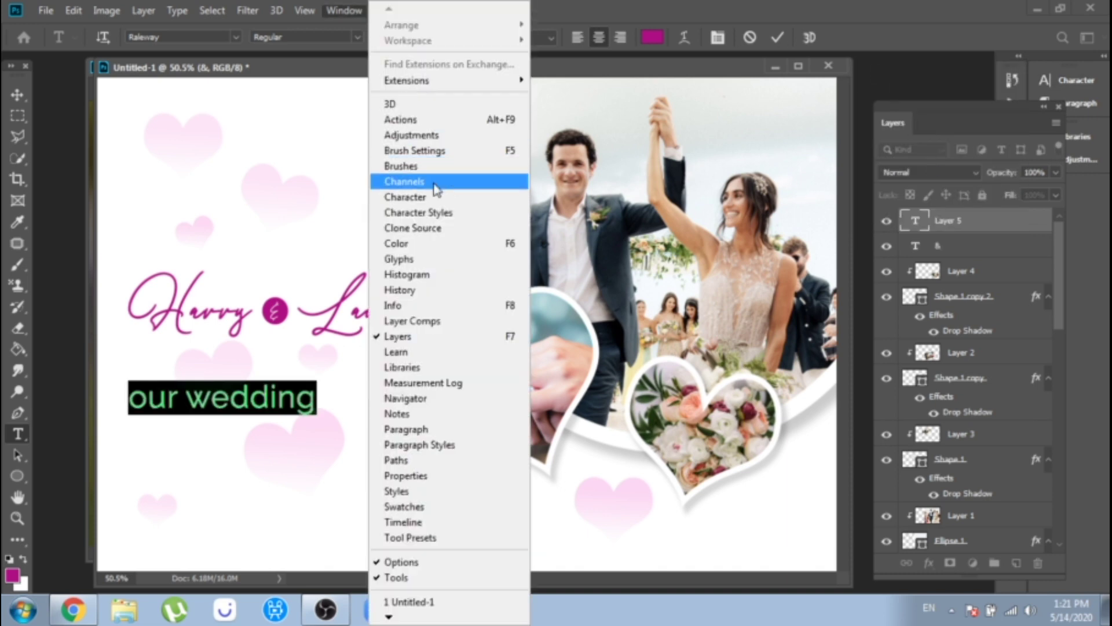
{"action": "left_click", "coordinate": [440, 193]}
{"action": "key", "text": "ctrl+shift+k"}
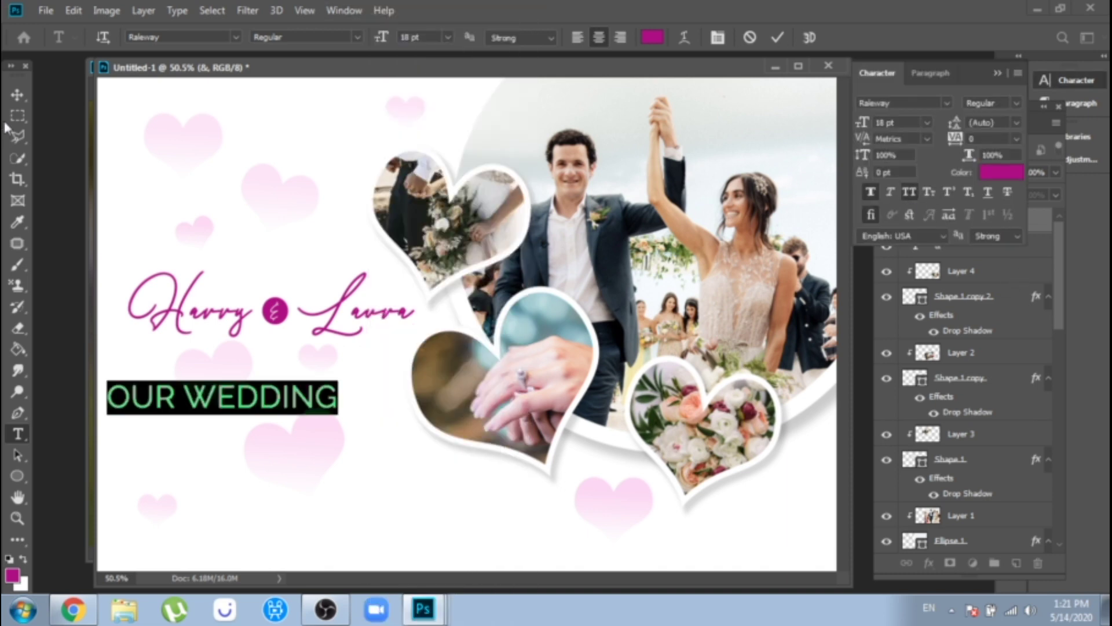
{"action": "left_click", "coordinate": [17, 94]}
{"action": "left_click_drag", "start_coordinate": [273, 410], "coordinate": [339, 357]}
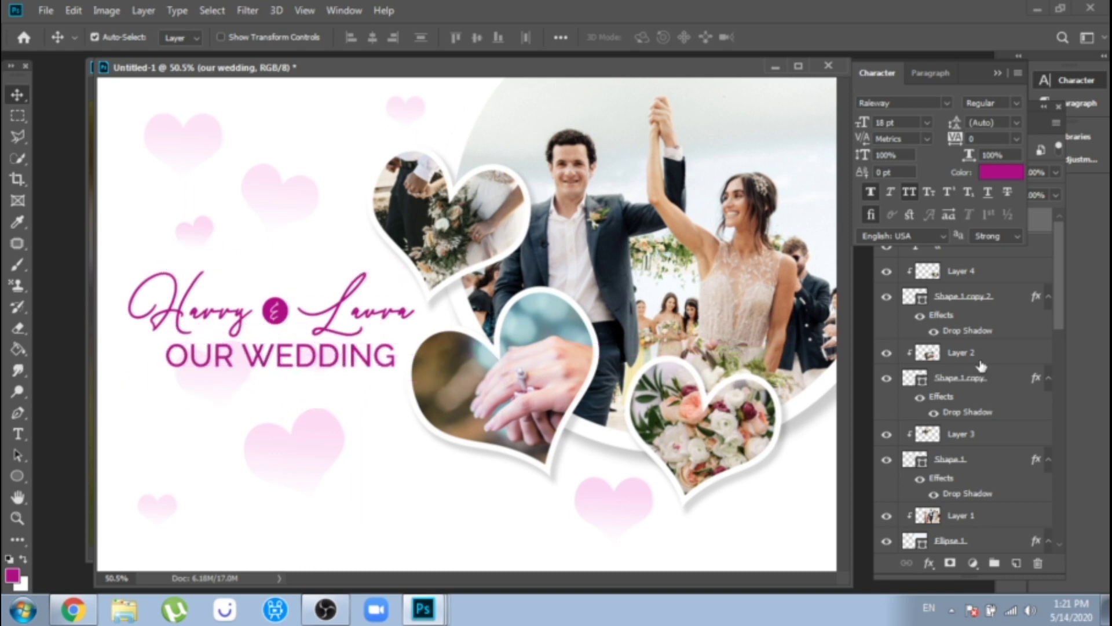
{"action": "left_click", "coordinate": [997, 73]}
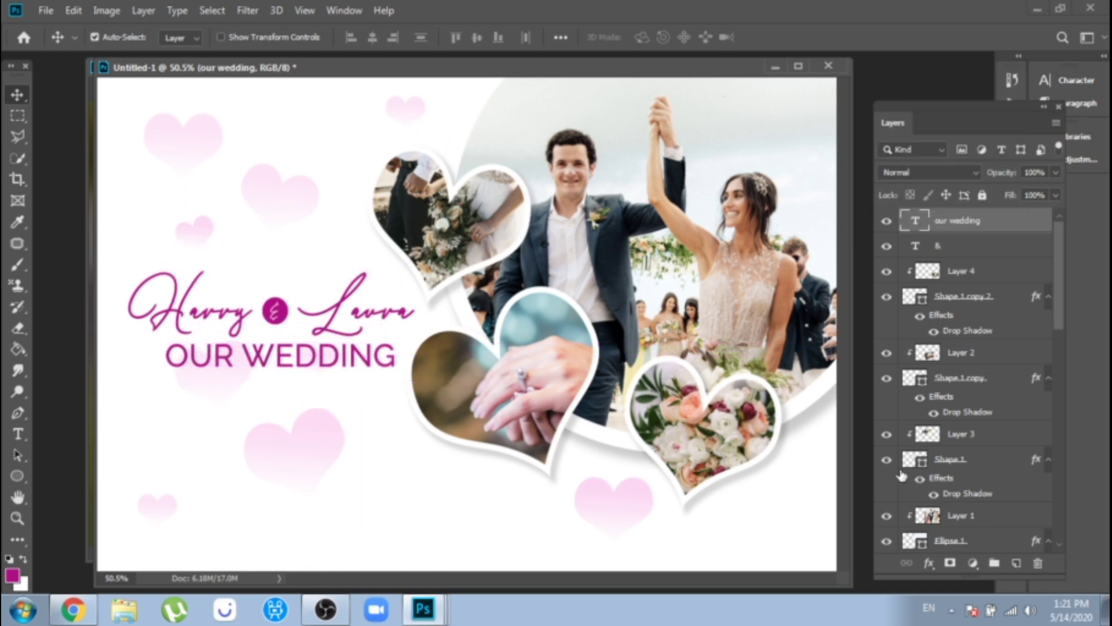
Step: Recolour the "OUR WEDDING" text with a sampled light blue (abd0d6)
{"action": "left_click", "coordinate": [17, 222]}
{"action": "left_click", "coordinate": [18, 433]}
{"action": "left_click_drag", "start_coordinate": [167, 355], "coordinate": [397, 356]}
{"action": "left_click", "coordinate": [653, 37]}
{"action": "left_click", "coordinate": [1050, 303]}
{"action": "left_click", "coordinate": [18, 95]}
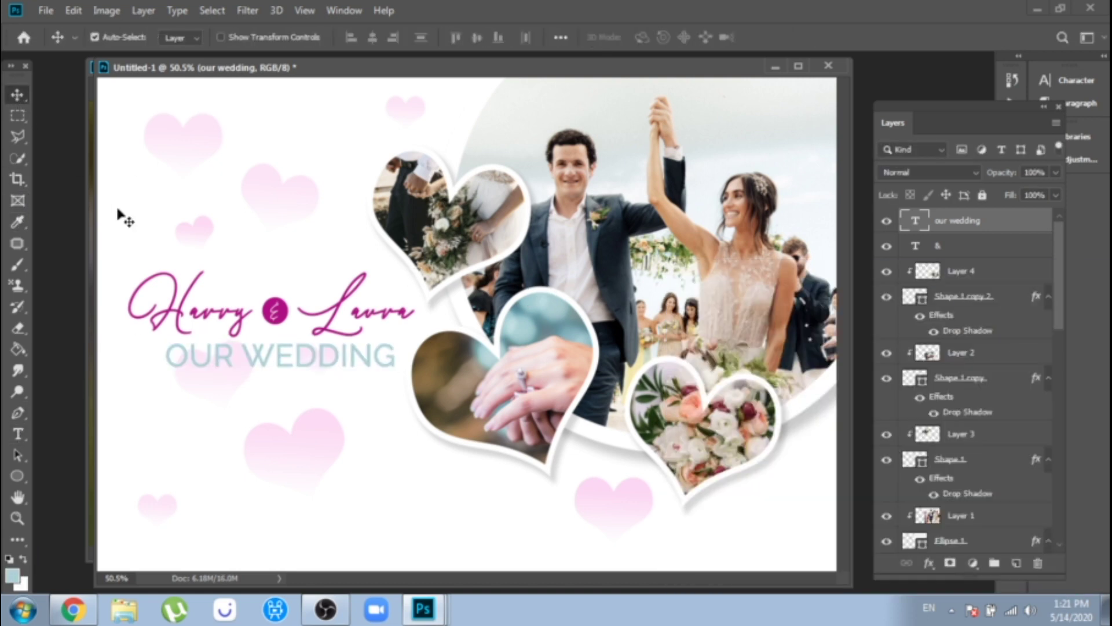
Step: Recolour the couple's script names from magenta to a dark teal
{"action": "left_click", "coordinate": [18, 433]}
{"action": "left_click_drag", "start_coordinate": [130, 317], "coordinate": [334, 320]}
{"action": "left_click_drag", "start_coordinate": [252, 307], "coordinate": [414, 310]}
{"action": "left_click", "coordinate": [653, 37]}
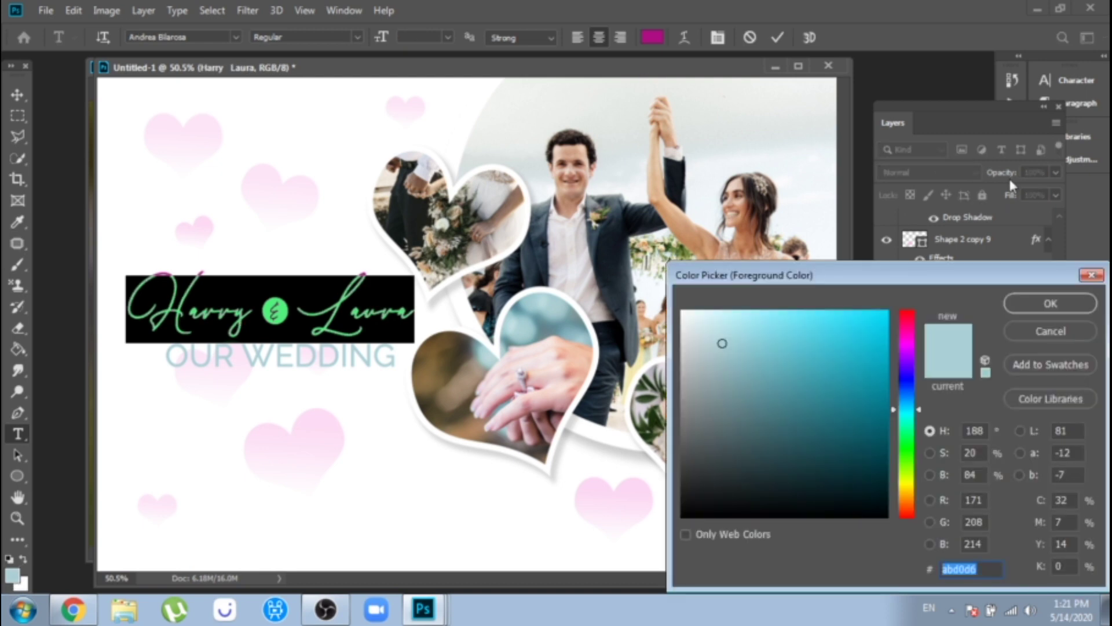
{"action": "left_click", "coordinate": [1047, 302]}
{"action": "left_click", "coordinate": [17, 94]}
Step: Add a Color Overlay to the circle behind the ampersand, using the teal of the names
{"action": "left_click", "coordinate": [277, 313]}
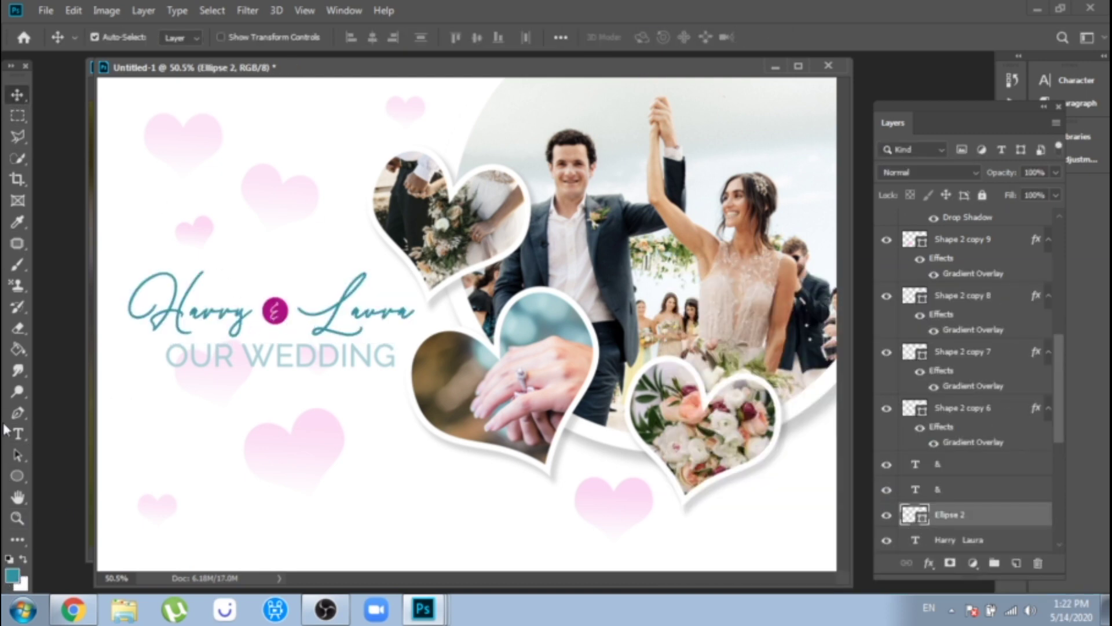
{"action": "right_click", "coordinate": [976, 521]}
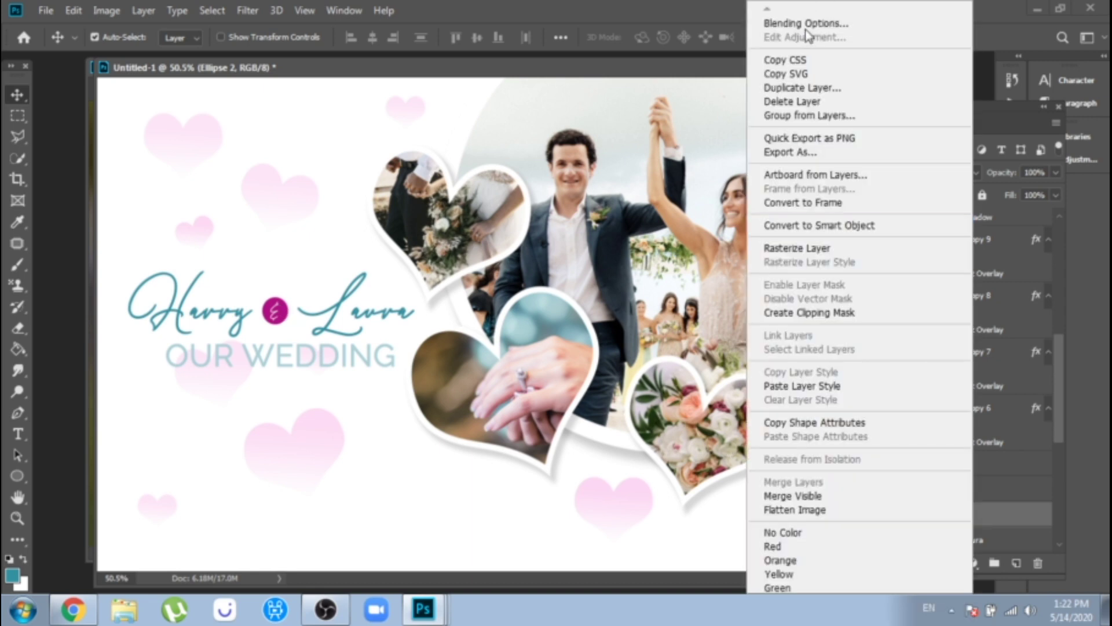
{"action": "left_click", "coordinate": [799, 20]}
{"action": "left_click", "coordinate": [488, 418]}
{"action": "left_click", "coordinate": [826, 260]}
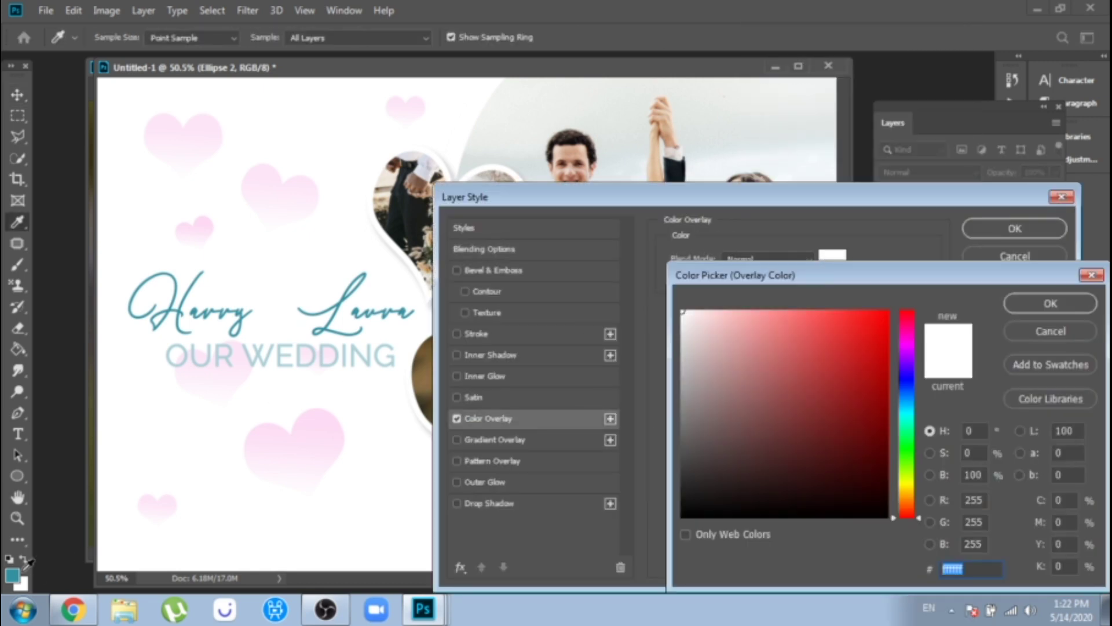
{"action": "left_click", "coordinate": [14, 574]}
{"action": "left_click", "coordinate": [1051, 304]}
{"action": "left_click", "coordinate": [1016, 230]}
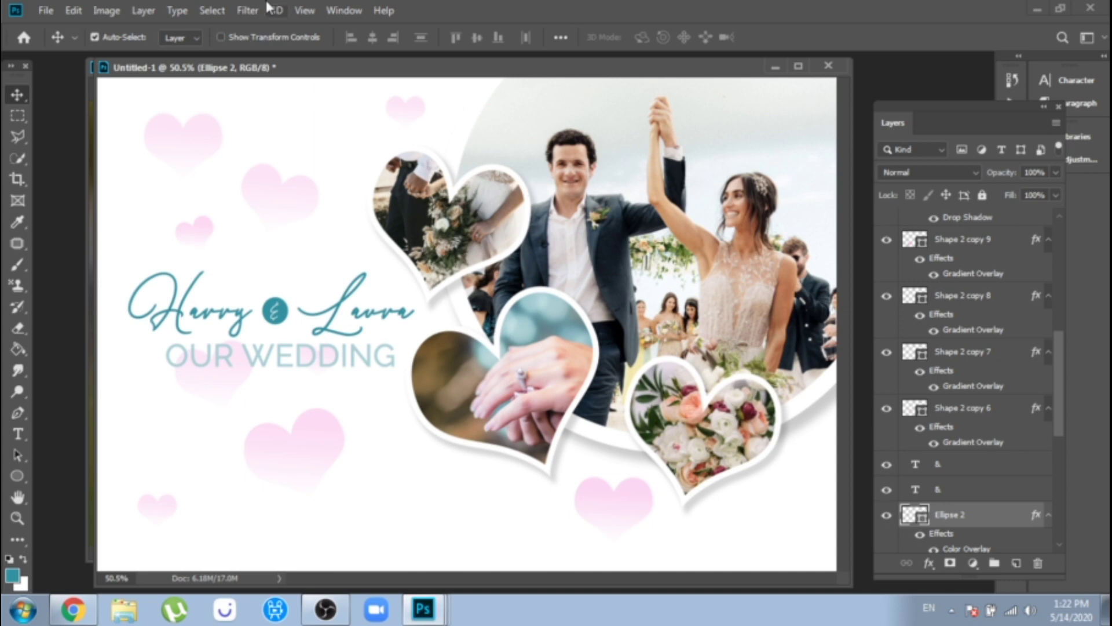
Step: Recolour the "OUR WEDDING" text with the same dark teal as the names
{"action": "left_click", "coordinate": [17, 434]}
{"action": "left_click_drag", "start_coordinate": [164, 354], "coordinate": [406, 366]}
{"action": "left_click", "coordinate": [17, 95]}
{"action": "left_click", "coordinate": [18, 434]}
{"action": "left_click_drag", "start_coordinate": [167, 359], "coordinate": [398, 357]}
{"action": "left_click", "coordinate": [12, 575]}
{"action": "left_click", "coordinate": [1050, 304]}
{"action": "left_click", "coordinate": [17, 95]}
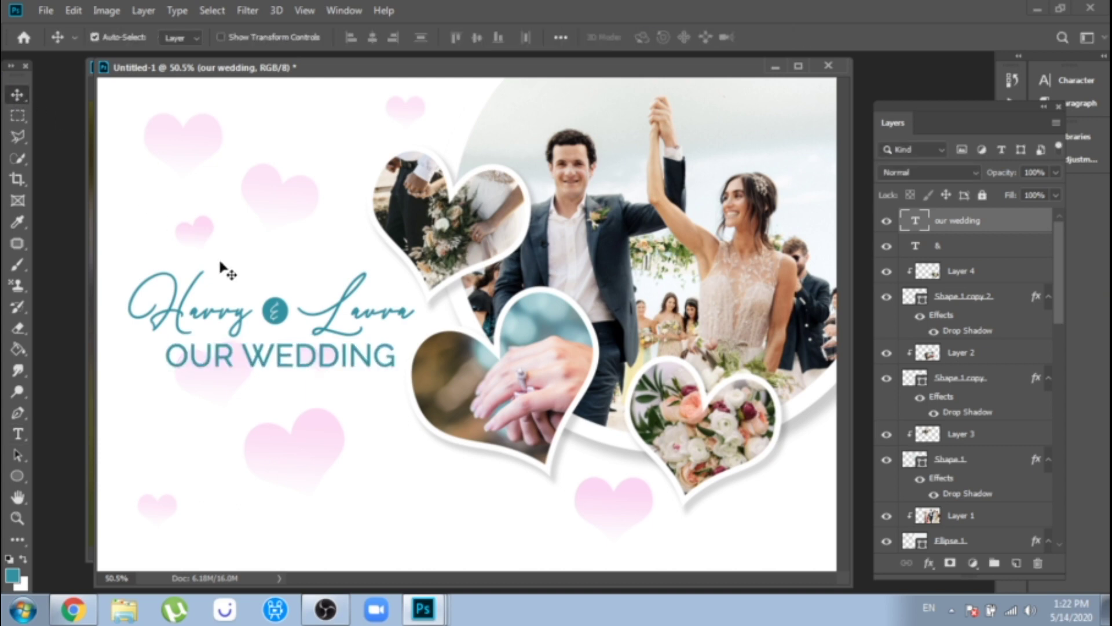
Step: Move the pink hearts beneath the "OUR WEDDING" text further down so they clear the lettering
{"action": "left_click", "coordinate": [230, 379]}
{"action": "left_click_drag", "start_coordinate": [216, 396], "coordinate": [196, 424]}
{"action": "left_click_drag", "start_coordinate": [302, 444], "coordinate": [315, 463]}
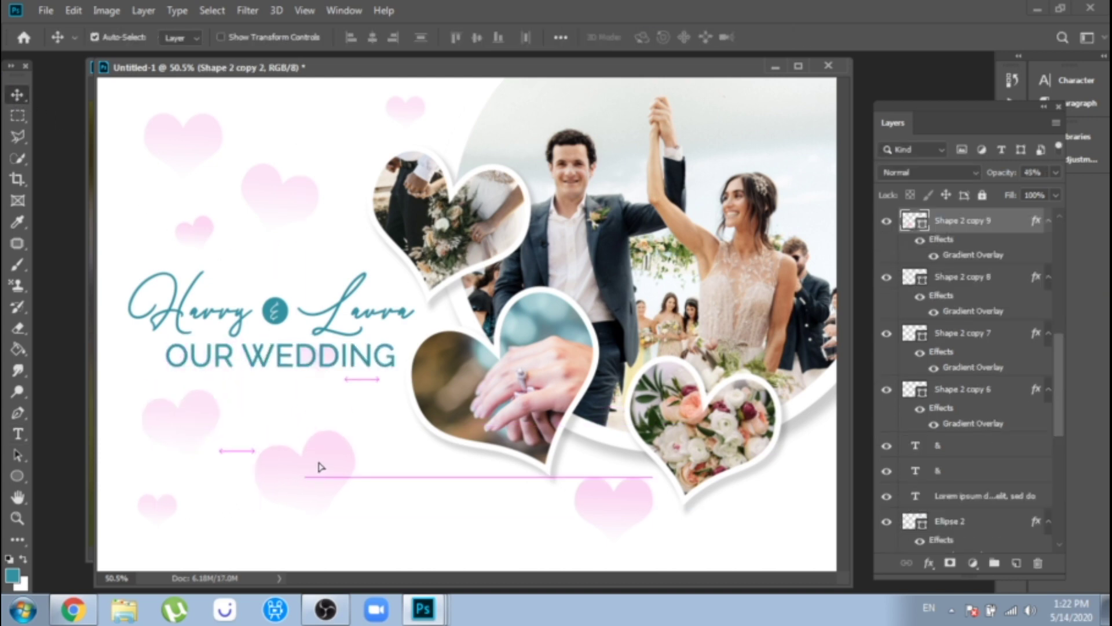
{"action": "left_click_drag", "start_coordinate": [315, 374], "coordinate": [297, 405]}
{"action": "left_click_drag", "start_coordinate": [331, 460], "coordinate": [339, 490]}
{"action": "left_click_drag", "start_coordinate": [316, 395], "coordinate": [318, 412]}
{"action": "key", "text": "ctrl+minus"}
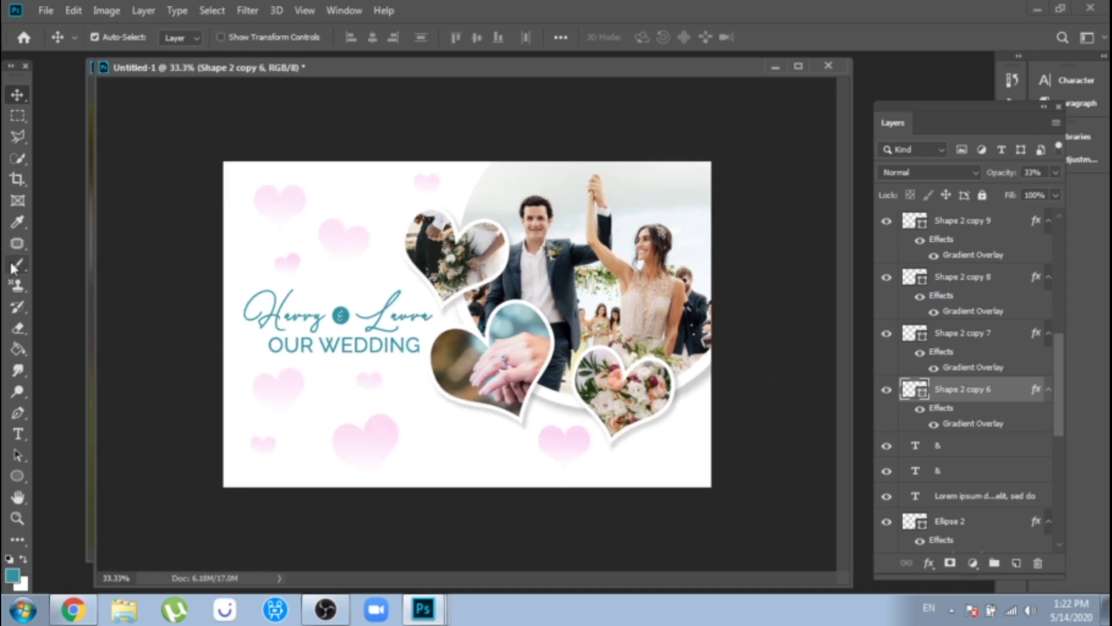
{"action": "key", "text": "ctrl+plus"}
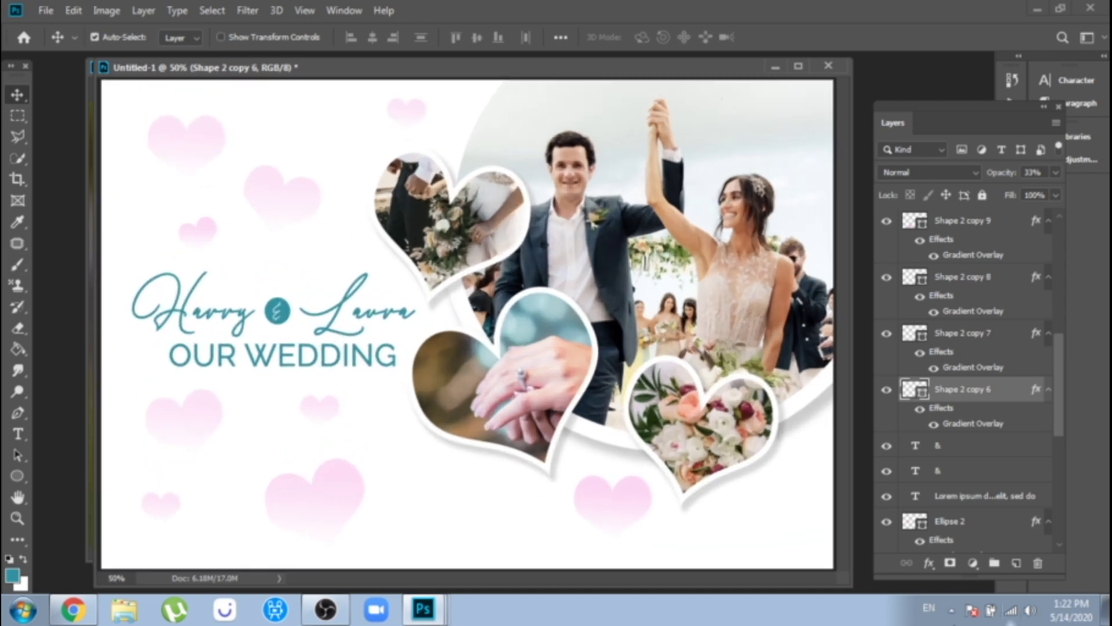
Step: Paint a soft white glow over the ampersand circle on a new top layer and lower its opacity to 51%
{"action": "left_click", "coordinate": [18, 264]}
{"action": "scroll", "coordinate": [949, 252], "scroll_direction": "up", "scroll_amount": 6}
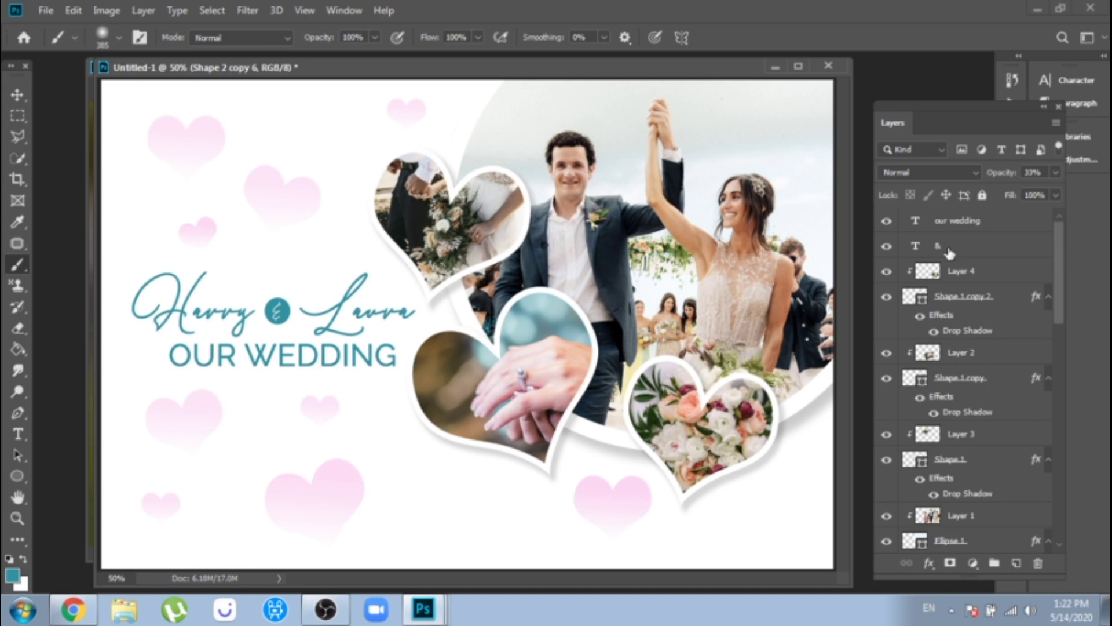
{"action": "left_click", "coordinate": [953, 230]}
{"action": "key", "text": "ctrl+shift+alt+n"}
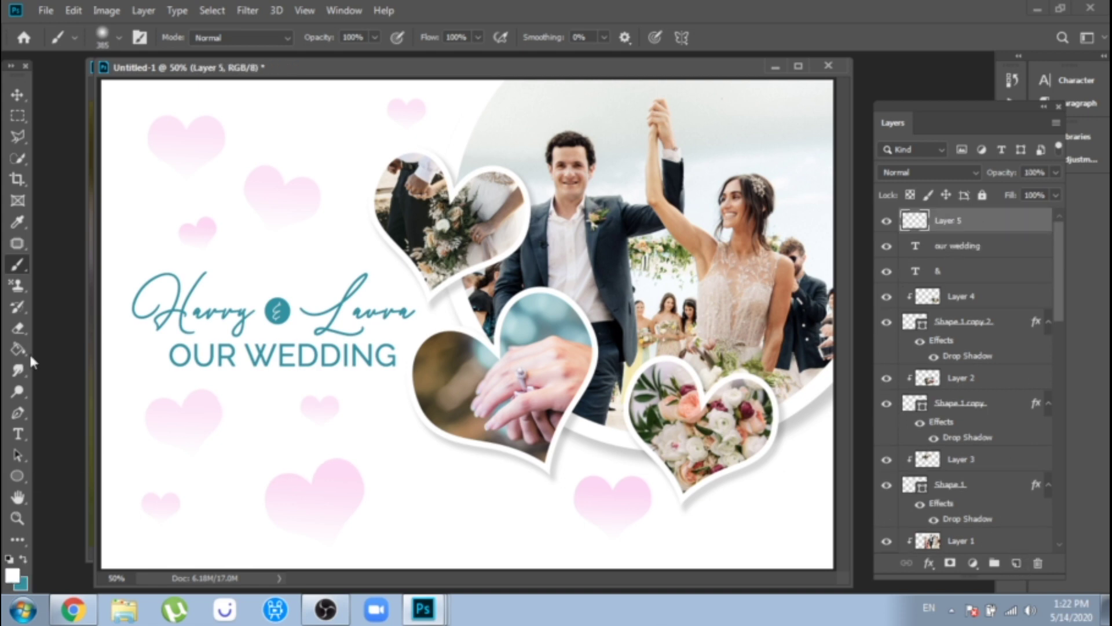
{"action": "left_click_drag", "start_coordinate": [257, 328], "coordinate": [281, 324]}
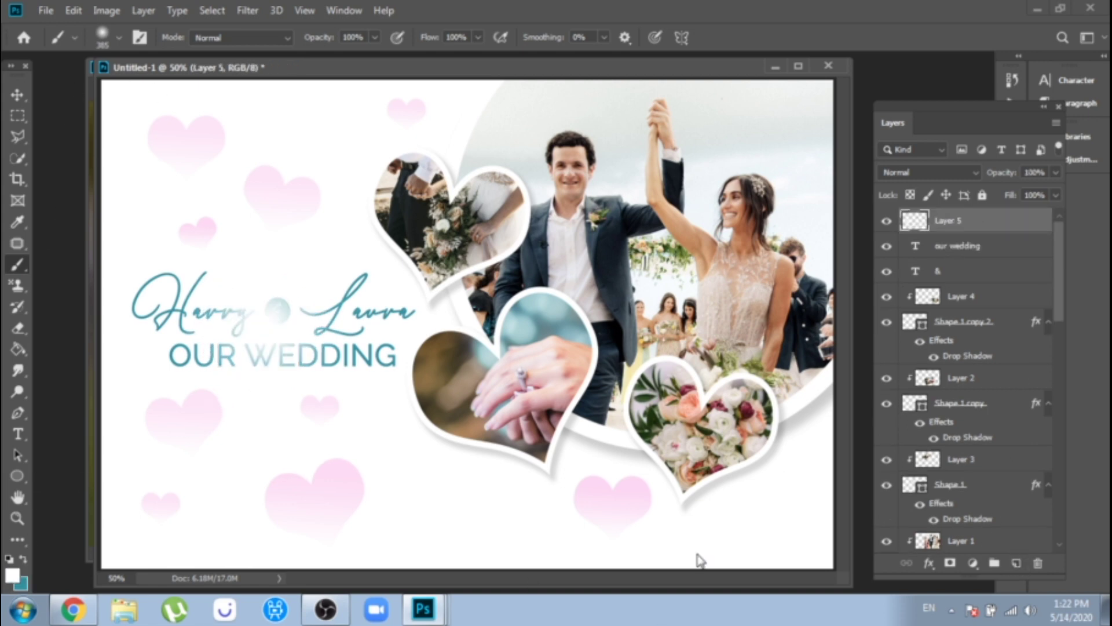
{"action": "left_click", "coordinate": [1055, 172]}
{"action": "left_click_drag", "start_coordinate": [1059, 190], "coordinate": [1018, 195]}
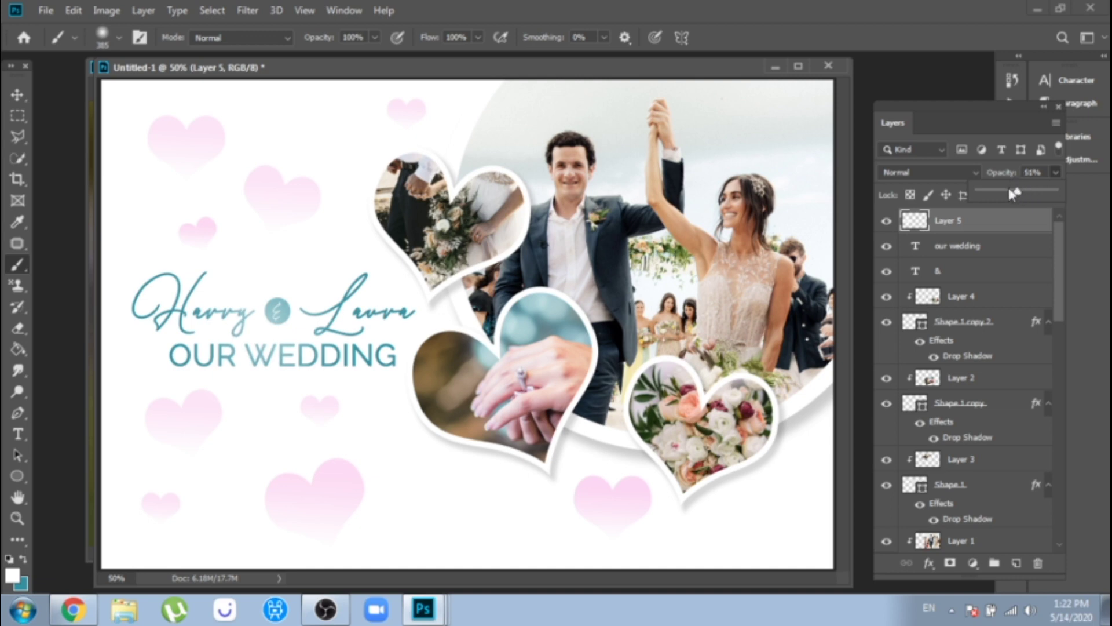
Step: Paint a soft white glow between the couple in the main photo on a new layer and set its opacity to 55%
{"action": "left_click", "coordinate": [1015, 562]}
{"action": "left_click_drag", "start_coordinate": [617, 307], "coordinate": [666, 322]}
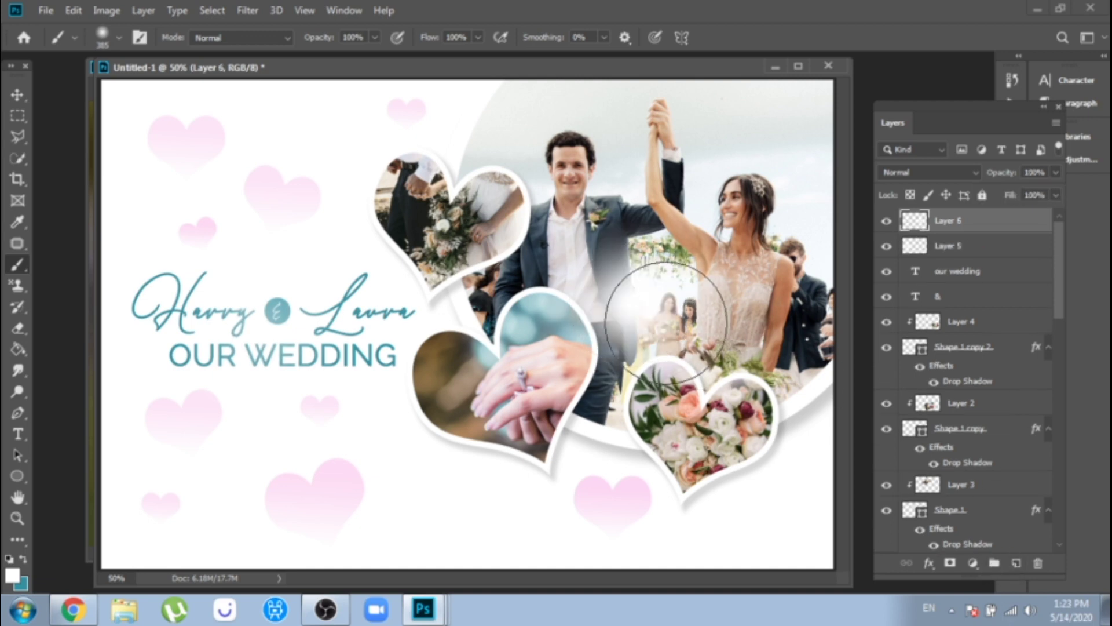
{"action": "left_click_drag", "start_coordinate": [1034, 192], "coordinate": [1021, 196]}
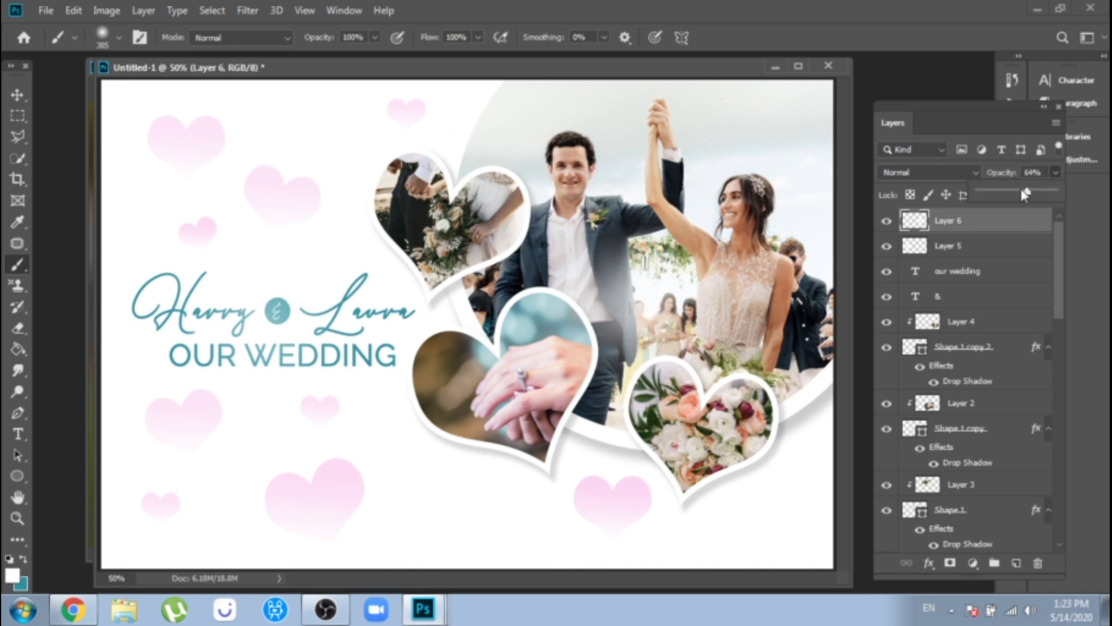
{"action": "left_click_drag", "start_coordinate": [1024, 194], "coordinate": [1021, 193]}
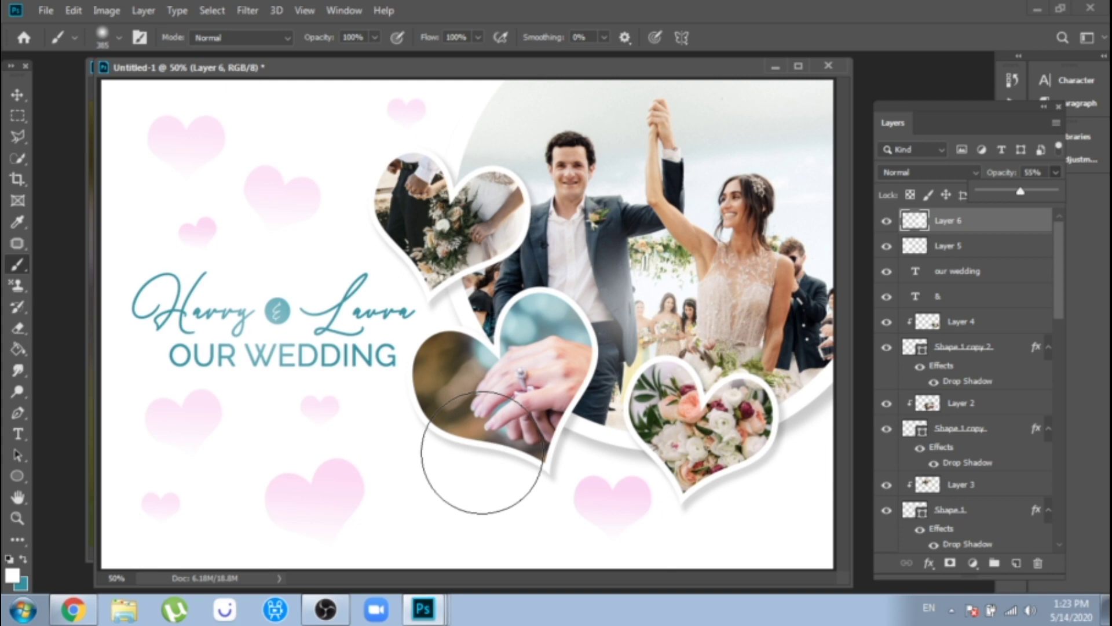
Step: Crop a narrow strip off the canvas's upper and lower edges, keeping the full width
{"action": "key", "text": "ctrl+minus"}
{"action": "key", "text": "c"}
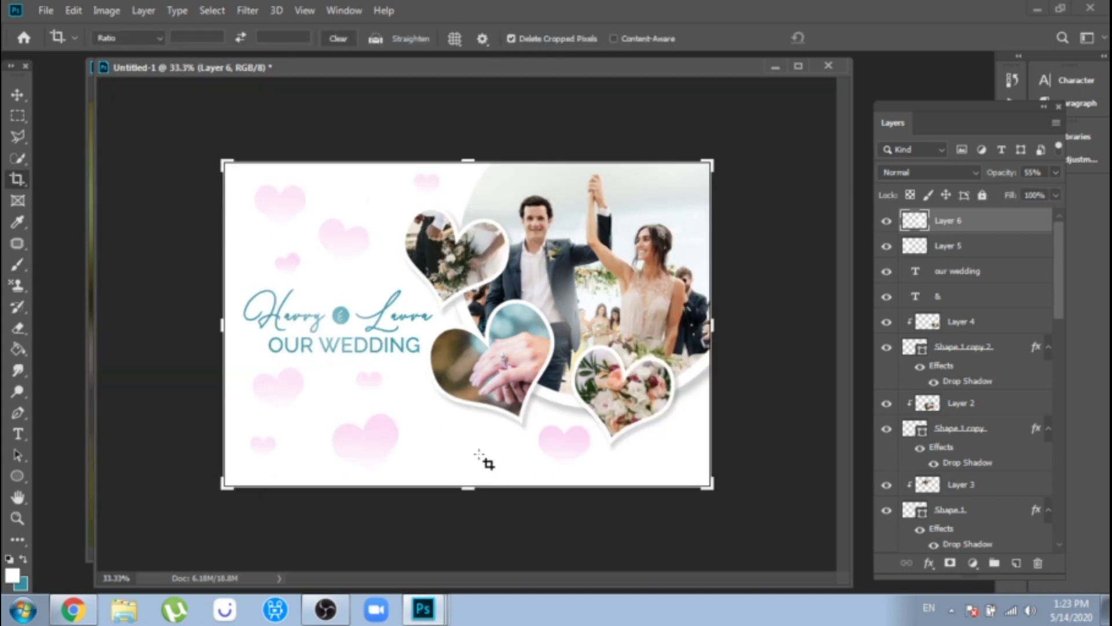
{"action": "left_click_drag", "start_coordinate": [466, 485], "coordinate": [462, 474]}
{"action": "left_click_drag", "start_coordinate": [458, 173], "coordinate": [459, 174]}
{"action": "key", "text": "Return"}
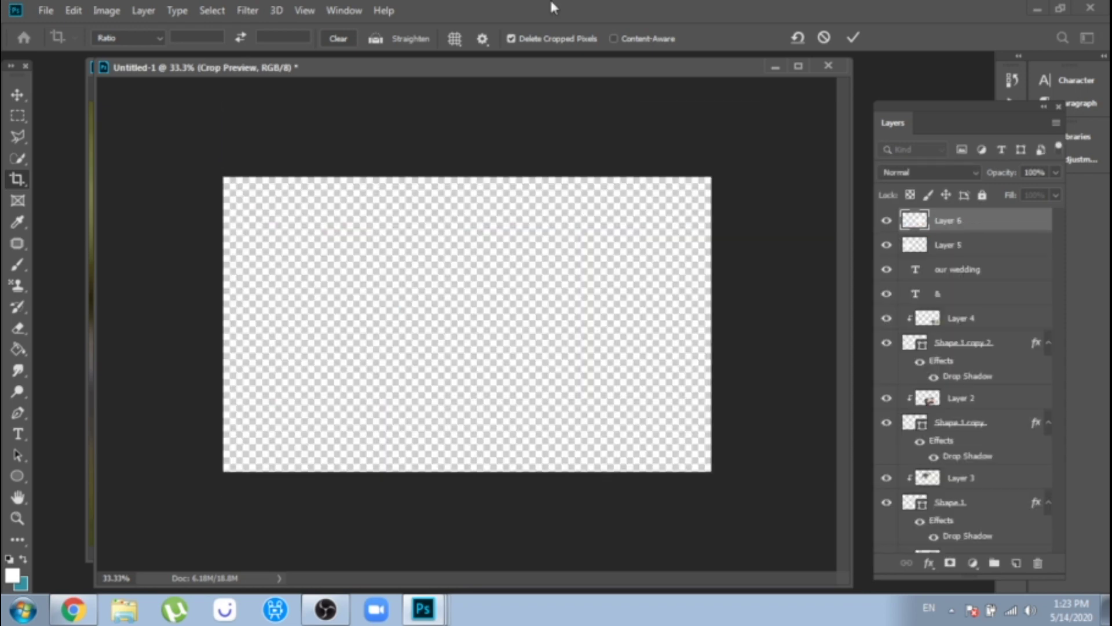
{"action": "key", "text": "b"}
{"action": "scroll", "coordinate": [952, 521], "scroll_direction": "down", "scroll_amount": 10}
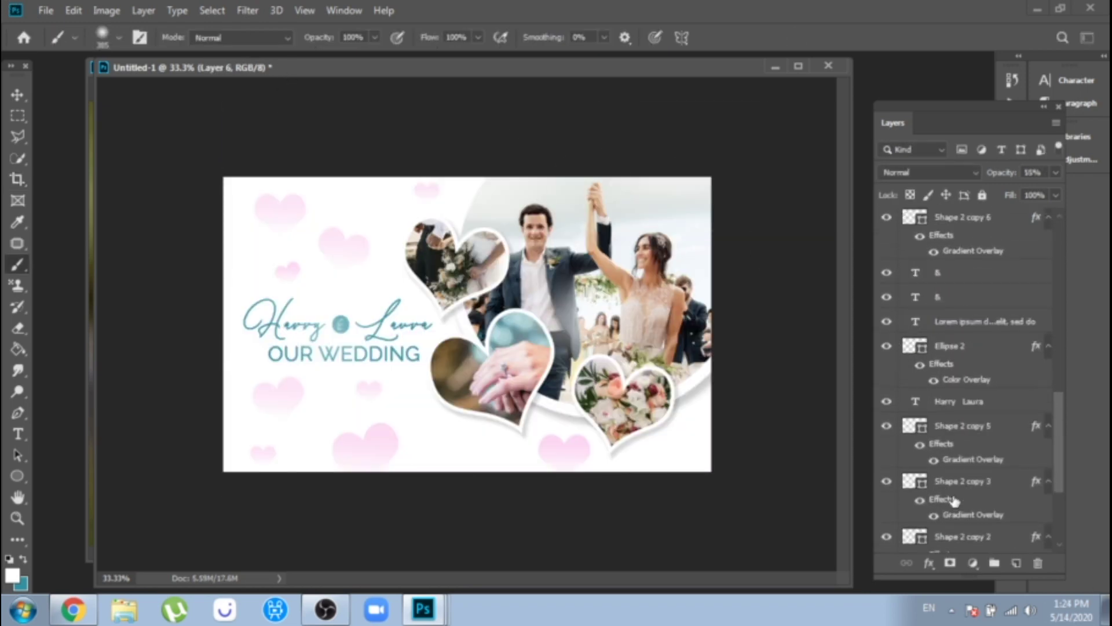
Step: Flatten all the layers into a single background and open the Camera Raw filter on it
{"action": "right_click", "coordinate": [946, 544]}
{"action": "left_click", "coordinate": [993, 489]}
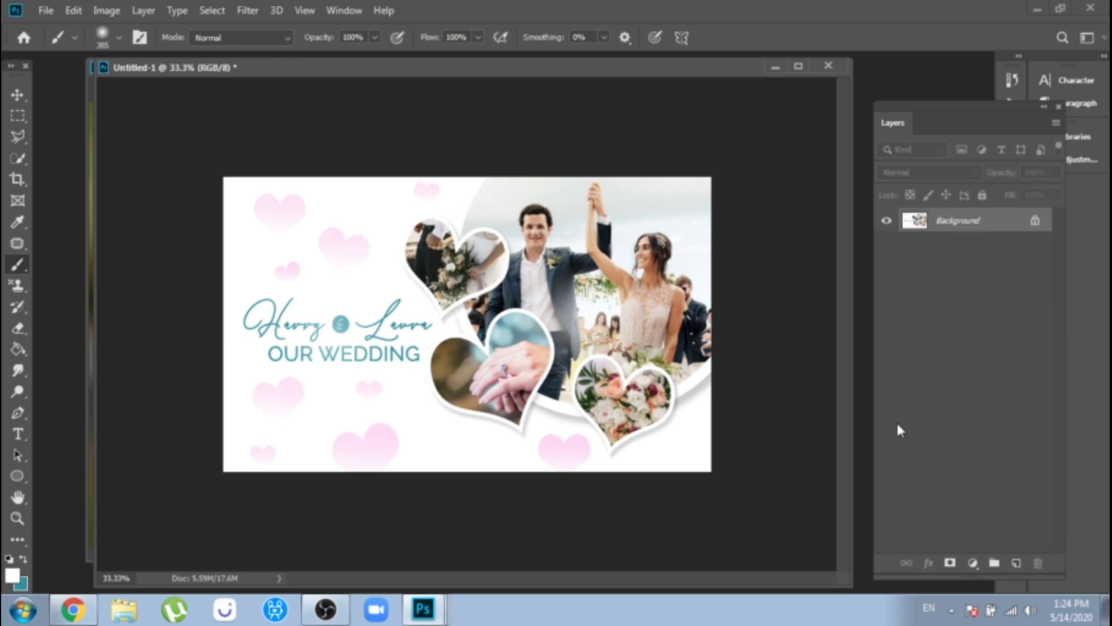
{"action": "left_click", "coordinate": [247, 12]}
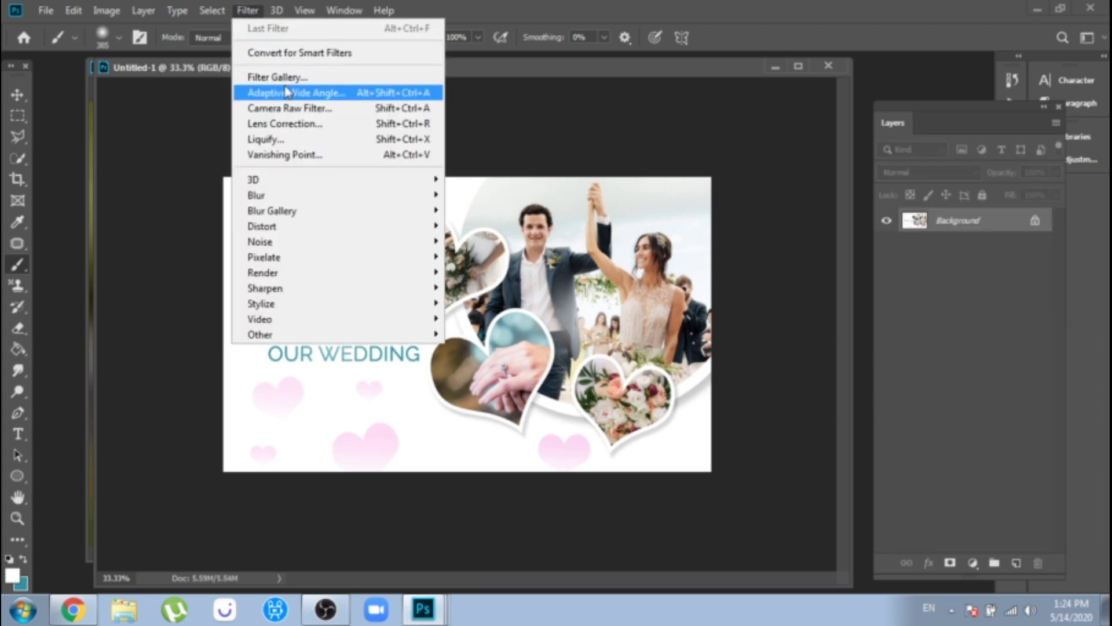
{"action": "left_click", "coordinate": [290, 108]}
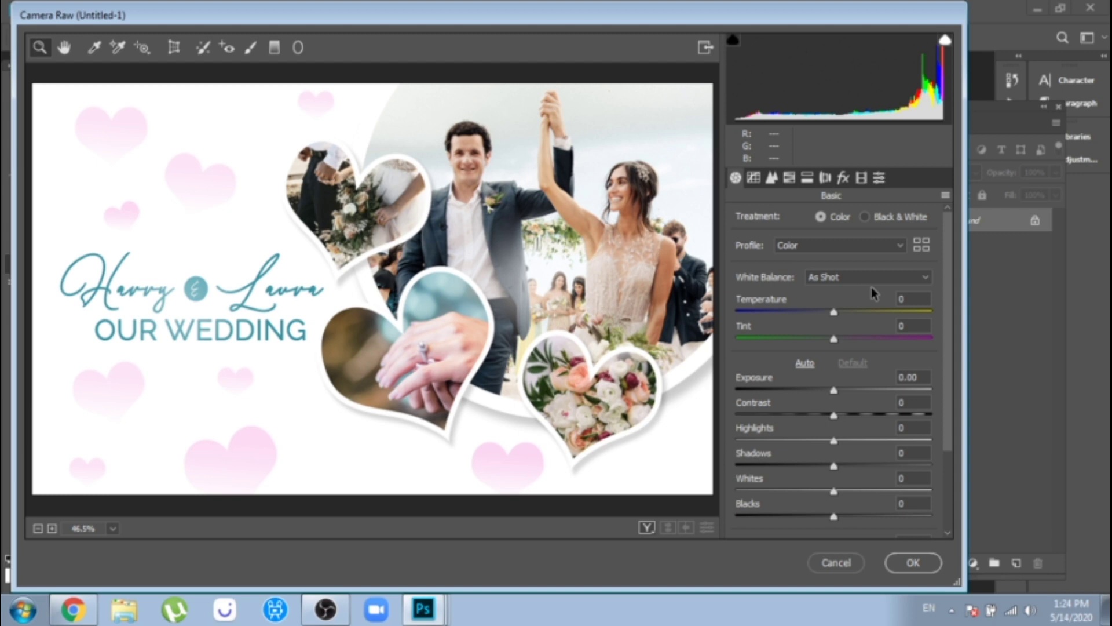
Step: Warm the colour temperature and set Tint to -3, Exposure to -0.30, Highlights to -25, Shadows to +43, Whites to -18 and Blacks to +17
{"action": "left_click_drag", "start_coordinate": [834, 313], "coordinate": [830, 341]}
{"action": "left_click_drag", "start_coordinate": [833, 390], "coordinate": [827, 391]}
{"action": "left_click_drag", "start_coordinate": [834, 440], "coordinate": [875, 466]}
{"action": "left_click_drag", "start_coordinate": [833, 491], "coordinate": [850, 515]}
Step: Set Clarity to +40, Dehaze to +13, Vibrance to -2 and Saturation to +1, and apply the Camera Raw filter
{"action": "scroll", "coordinate": [845, 463], "scroll_direction": "down", "scroll_amount": 2}
{"action": "left_click", "coordinate": [841, 445]}
{"action": "left_click_drag", "start_coordinate": [842, 445], "coordinate": [874, 447]}
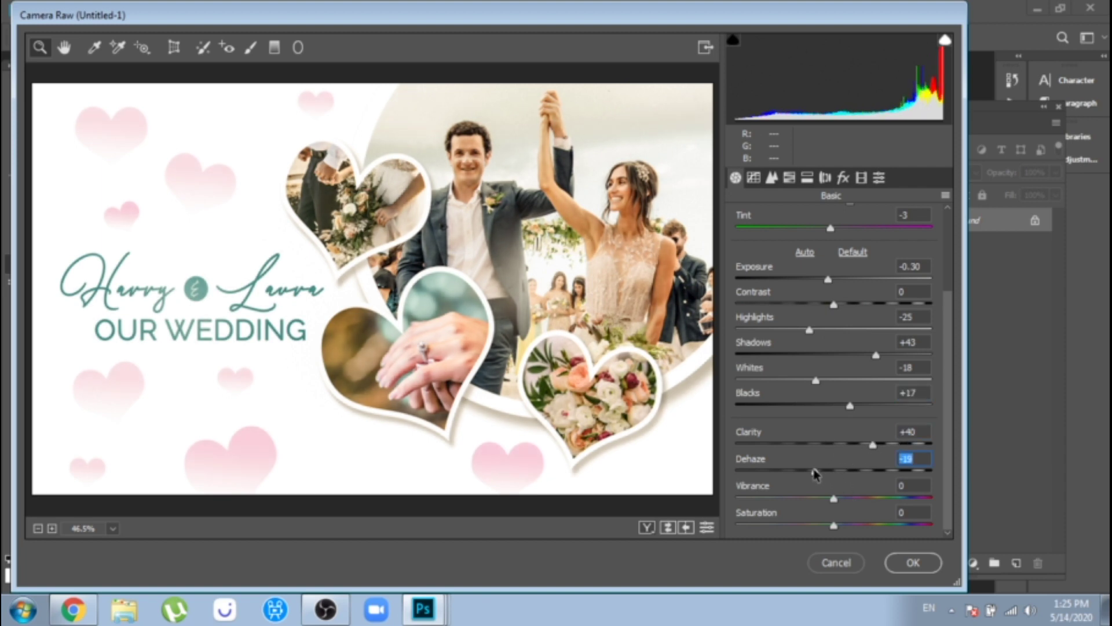
{"action": "left_click_drag", "start_coordinate": [815, 474], "coordinate": [835, 529]}
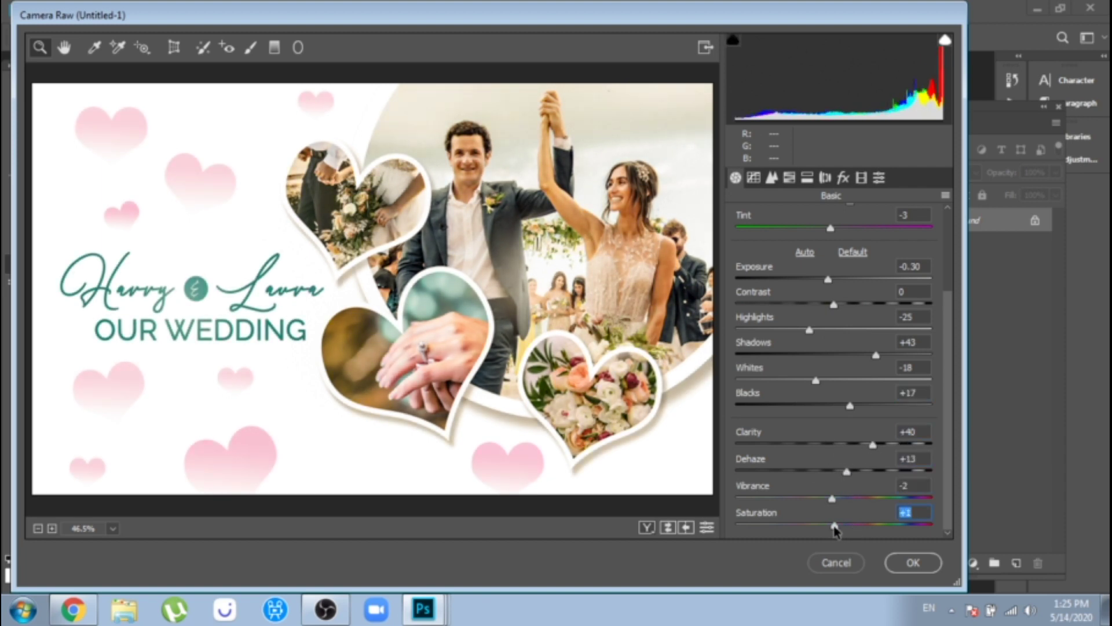
{"action": "left_click", "coordinate": [912, 561]}
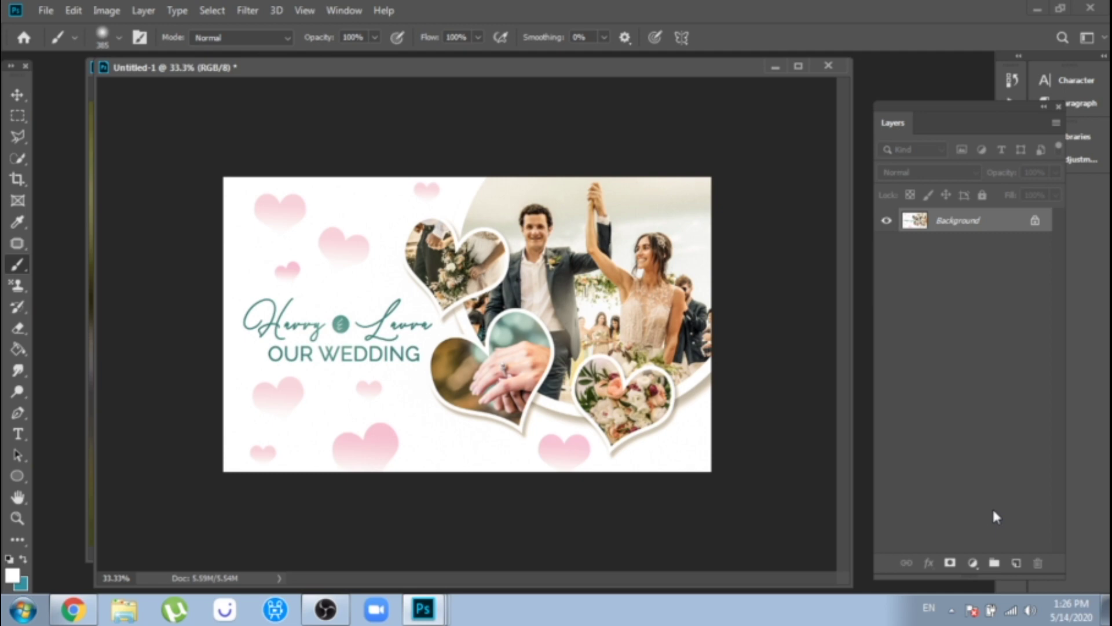
Step: Apply the basic Sharpen filter to the flattened collage
{"action": "left_click", "coordinate": [247, 10]}
{"action": "mouse_move", "coordinate": [371, 288]}
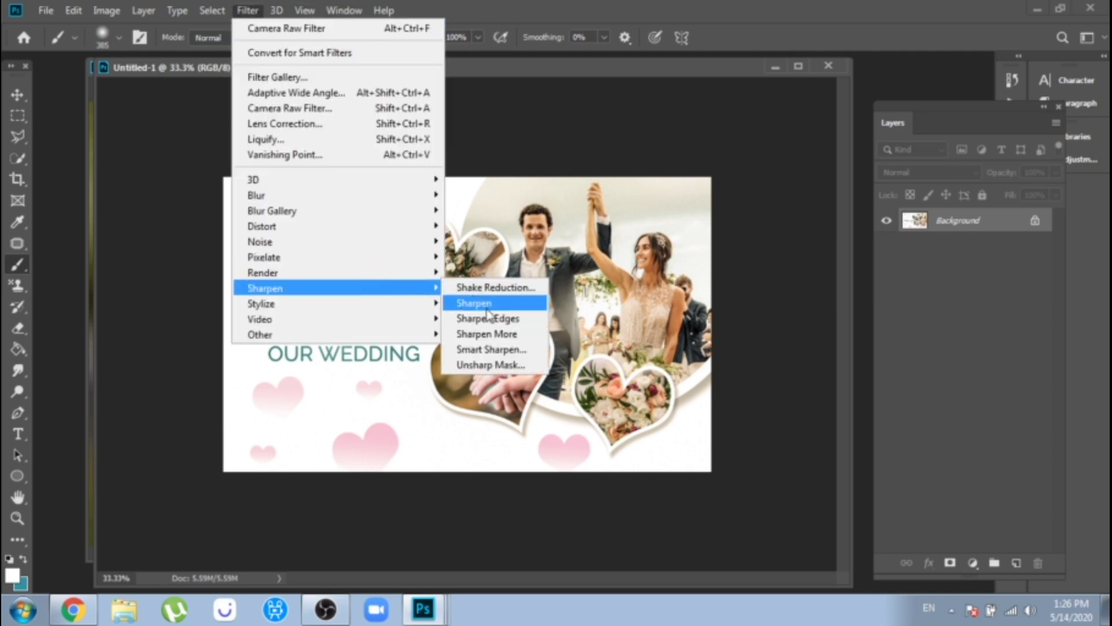
{"action": "left_click", "coordinate": [478, 303]}
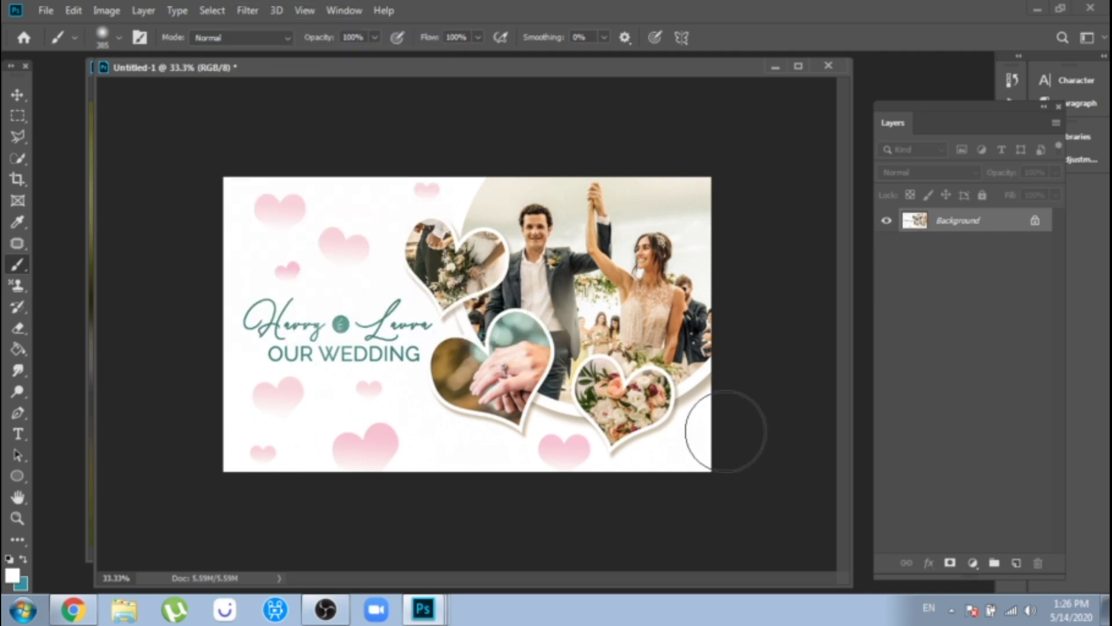